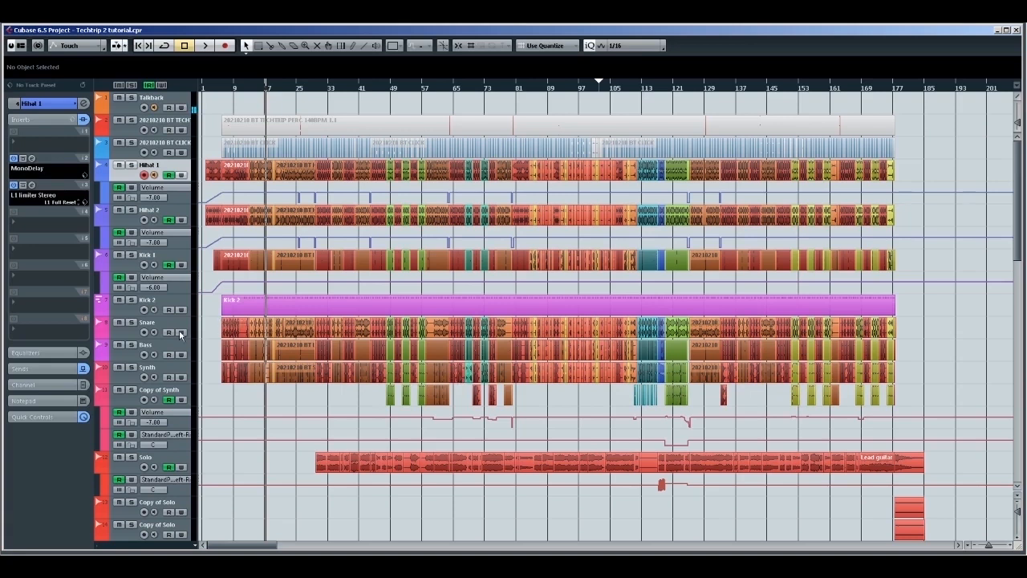
Step: Examine the opening section of the arrangement up close, moving the playback position back toward the start
{"action": "key", "text": "h"}
{"action": "key", "text": "h"}
{"action": "key", "text": "h"}
{"action": "key", "text": "h"}
{"action": "key", "text": "h"}
{"action": "key", "text": "h"}
{"action": "key", "text": "h"}
{"action": "key", "text": "h"}
{"action": "key", "text": "h"}
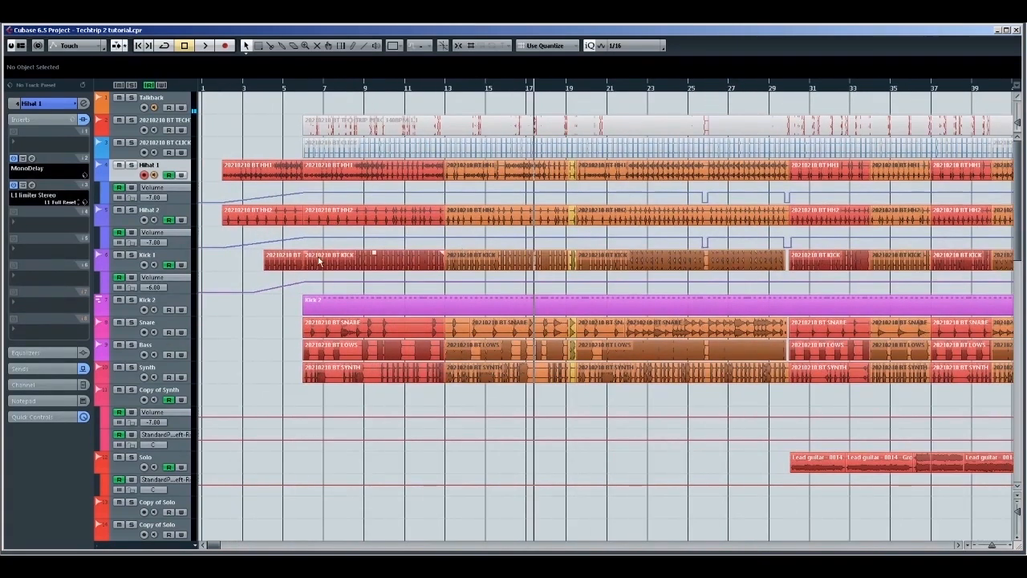
{"action": "key", "text": "g"}
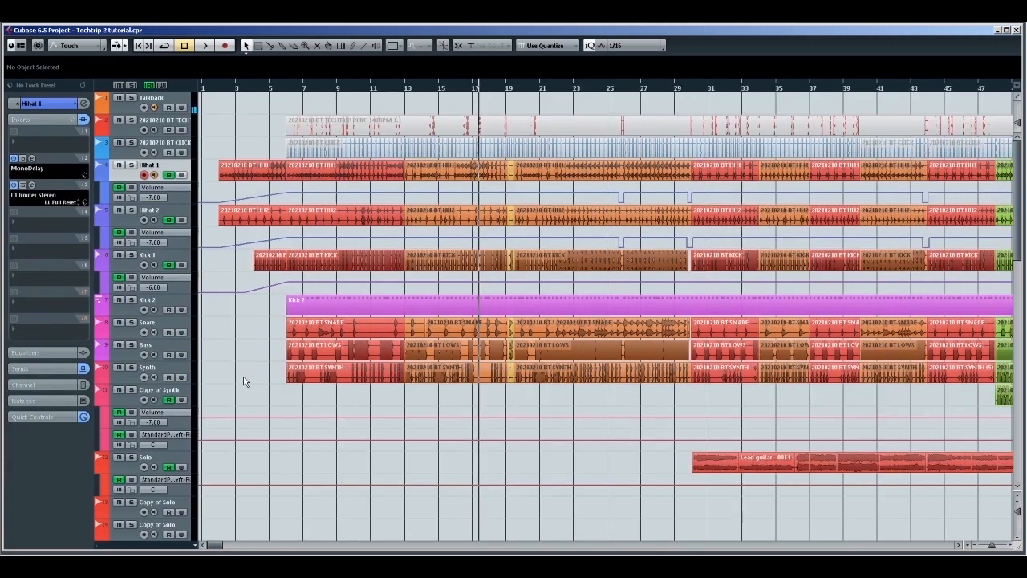
{"action": "key", "text": "KP_Subtract"}
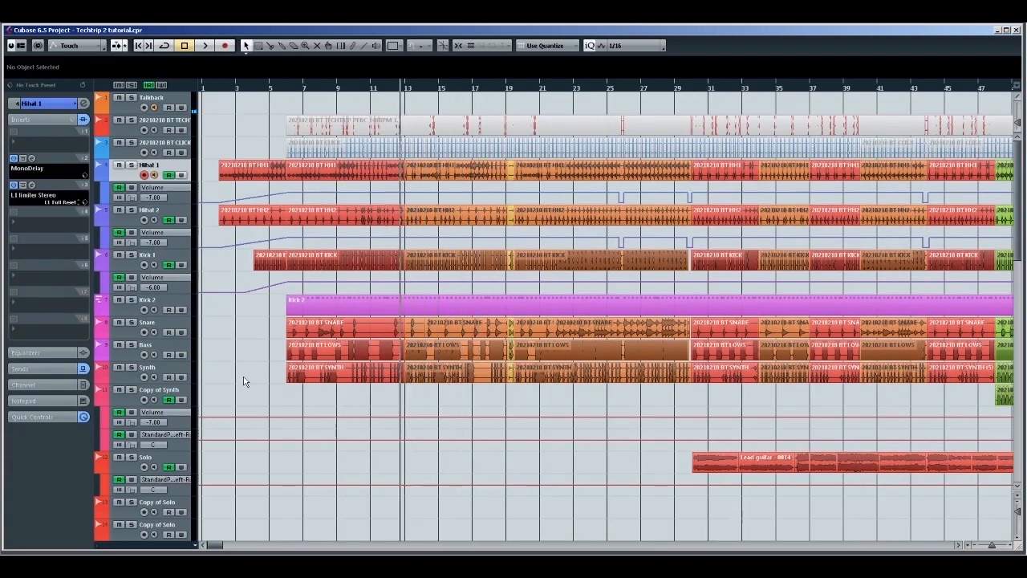
Step: Audition the Synth track in solo from just before bar 8 and stop around bar 13
{"action": "left_click", "coordinate": [125, 381]}
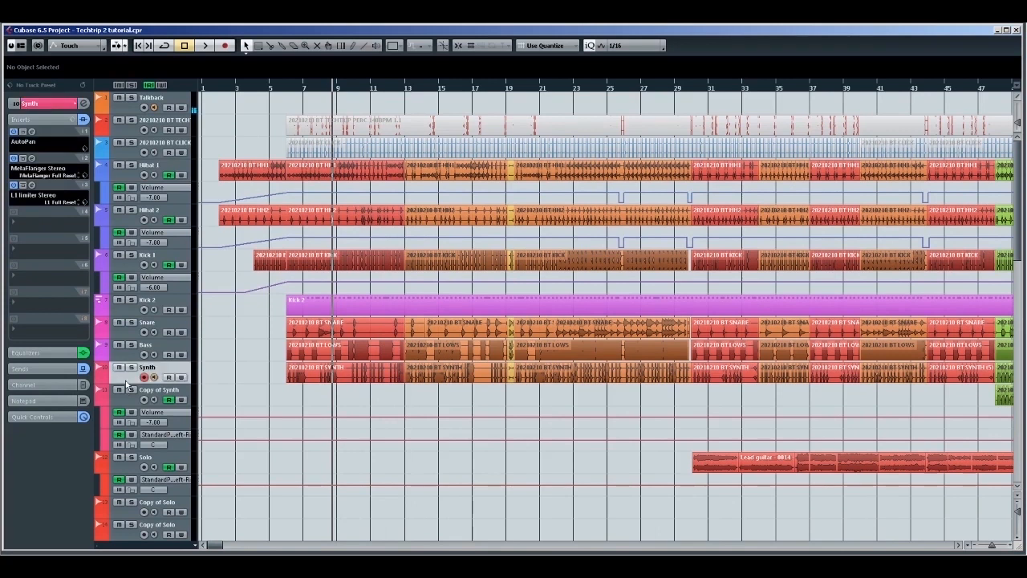
{"action": "key", "text": "h"}
{"action": "key", "text": "h"}
{"action": "key", "text": "h"}
{"action": "key", "text": "h"}
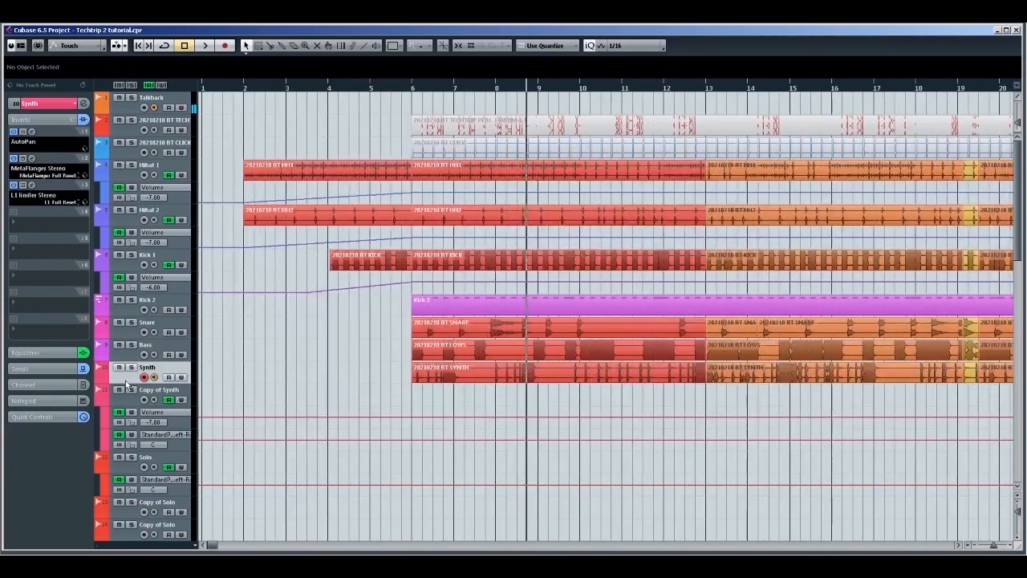
{"action": "key", "text": "KP_Subtract"}
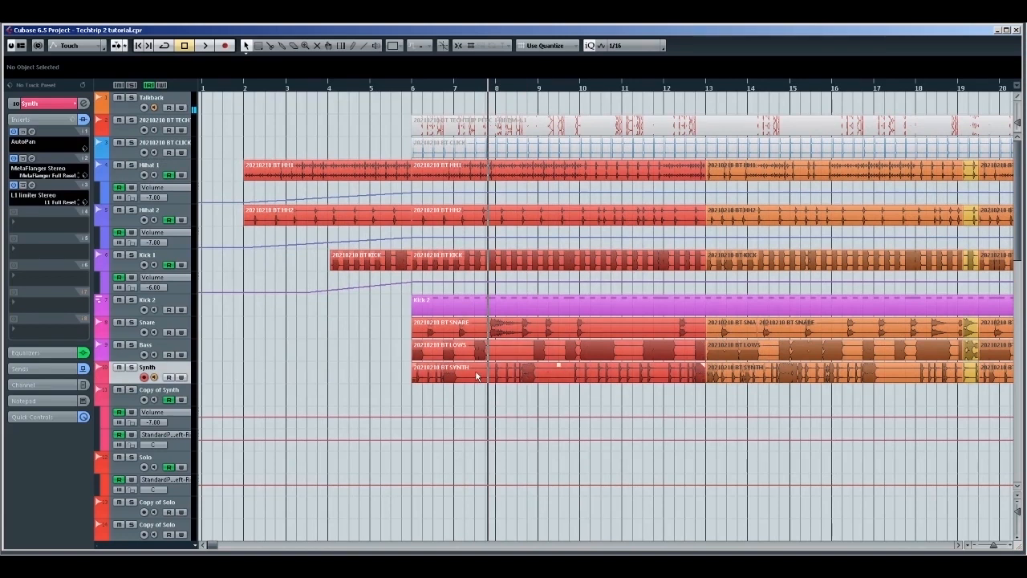
{"action": "key", "text": "space"}
{"action": "key", "text": "s"}
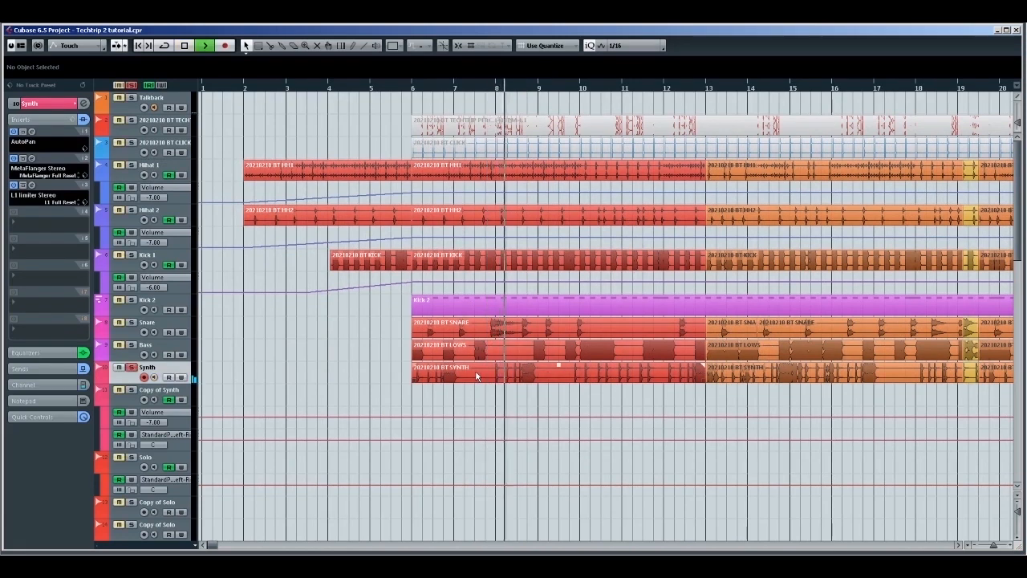
{"action": "key", "text": "space"}
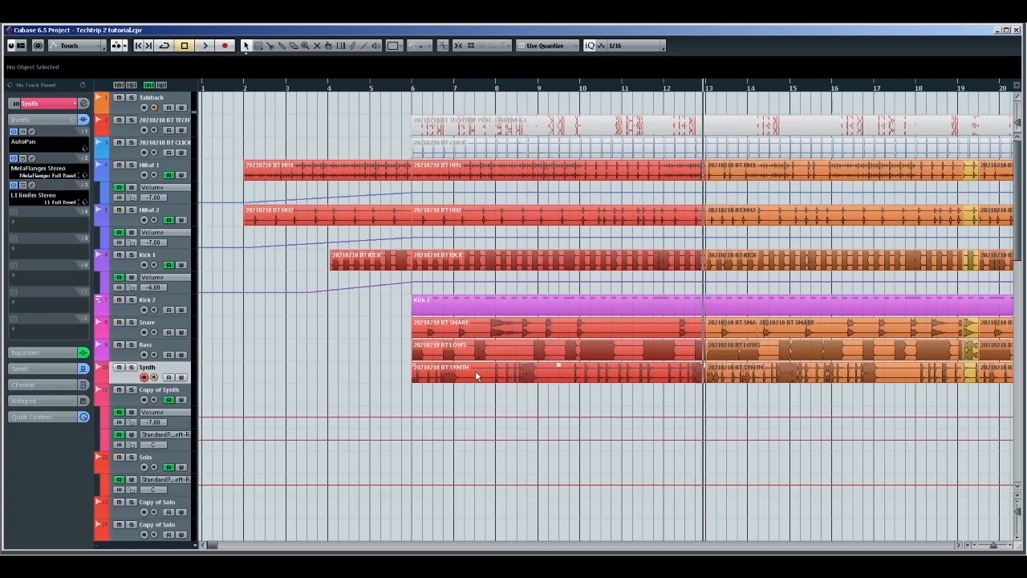
Step: Audition the Synth track in solo across the section change at bar 13, ending with solo off
{"action": "key", "text": "h"}
{"action": "key", "text": "h"}
{"action": "key", "text": "h"}
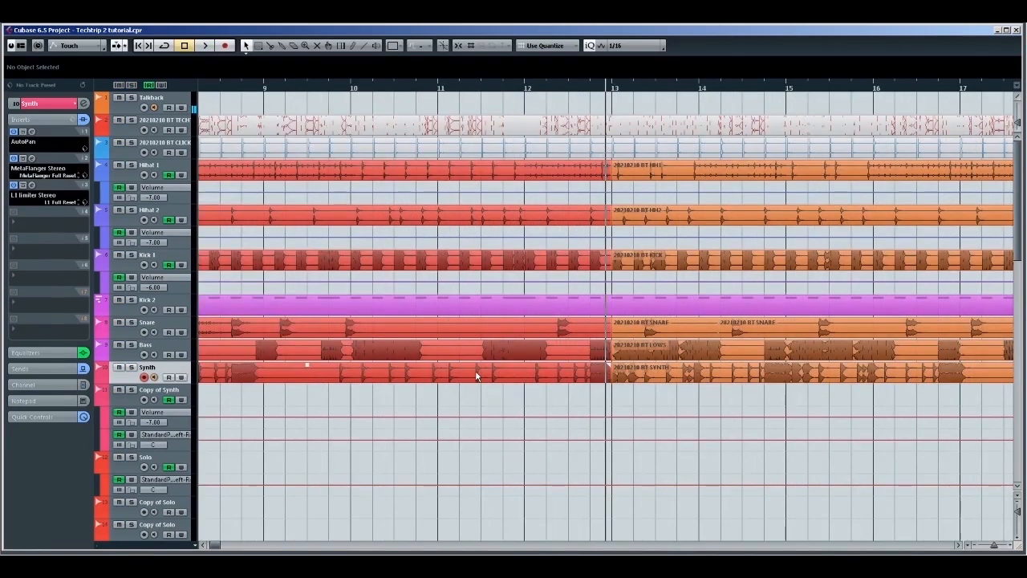
{"action": "key", "text": "s"}
{"action": "key", "text": "space"}
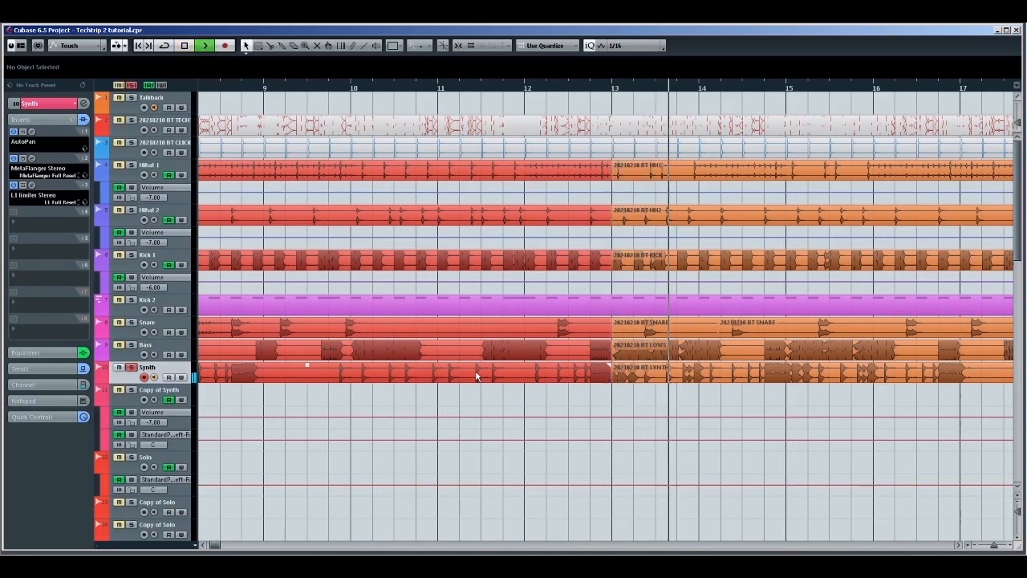
{"action": "key", "text": "space"}
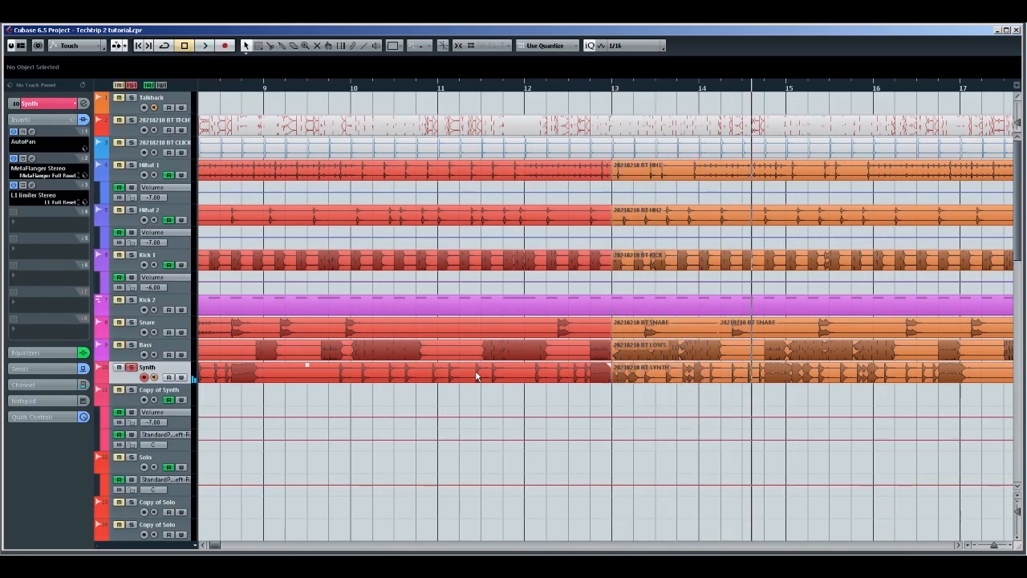
{"action": "key", "text": "s"}
Step: Select the Hihat 1 track with the whole arrangement in view
{"action": "key", "text": "g"}
{"action": "key", "text": "g"}
{"action": "key", "text": "g"}
{"action": "key", "text": "g"}
{"action": "key", "text": "g"}
{"action": "key", "text": "g"}
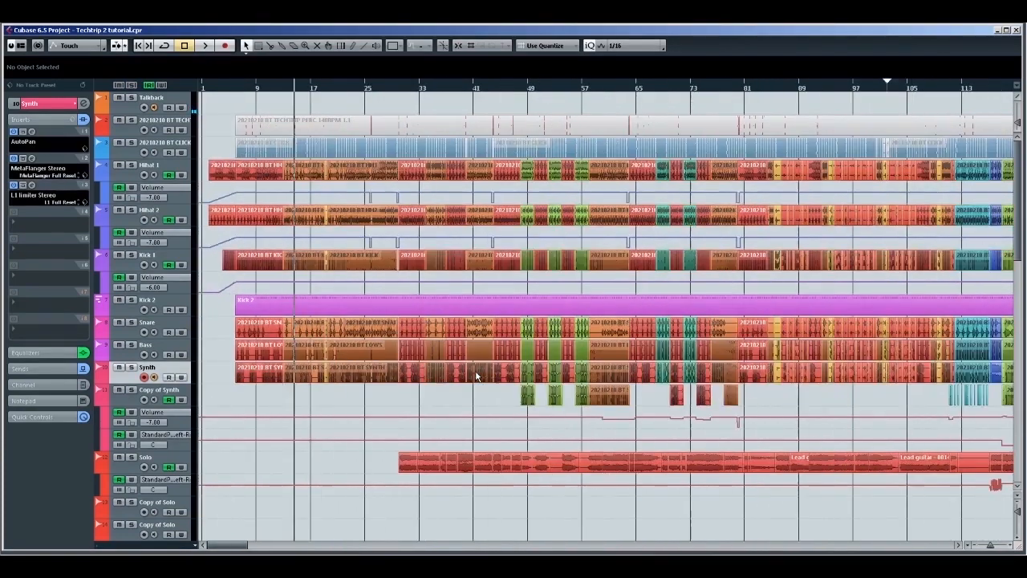
{"action": "key", "text": "g"}
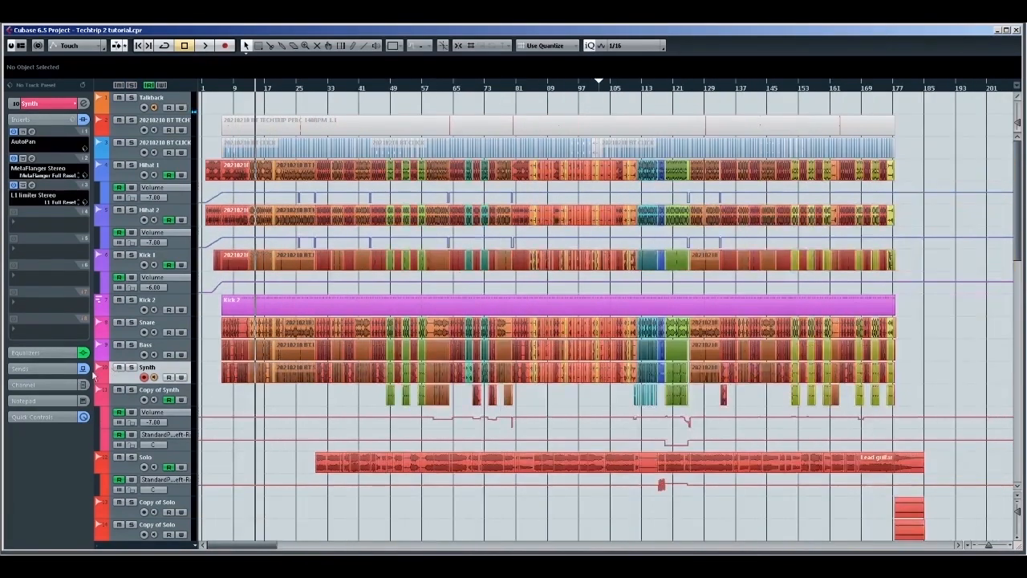
{"action": "key", "text": "Up"}
{"action": "key", "text": "Up"}
{"action": "key", "text": "Up"}
{"action": "key", "text": "Up"}
{"action": "key", "text": "Up"}
{"action": "key", "text": "Up"}
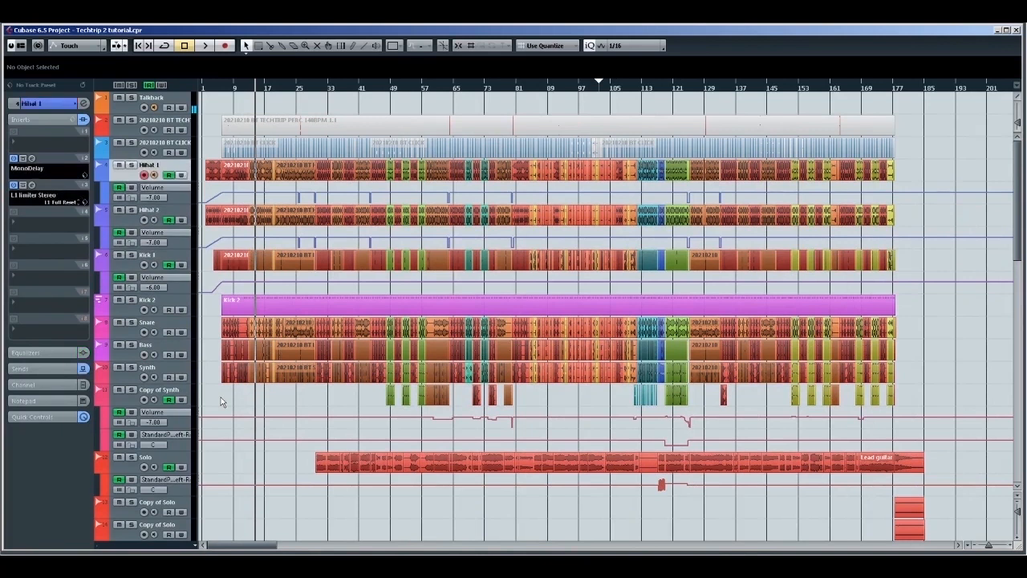
Step: Inspect the MonoDelay insert settings on the Hihat 1 track and close the plug-in window
{"action": "key", "text": "h"}
{"action": "key", "text": "h"}
{"action": "key", "text": "h"}
{"action": "key", "text": "h"}
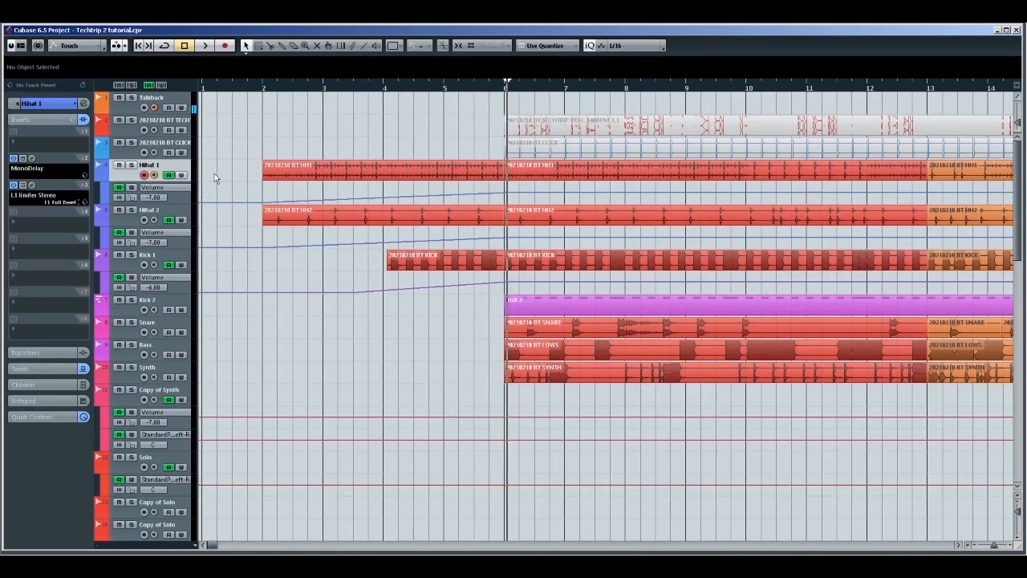
{"action": "left_click", "coordinate": [33, 159]}
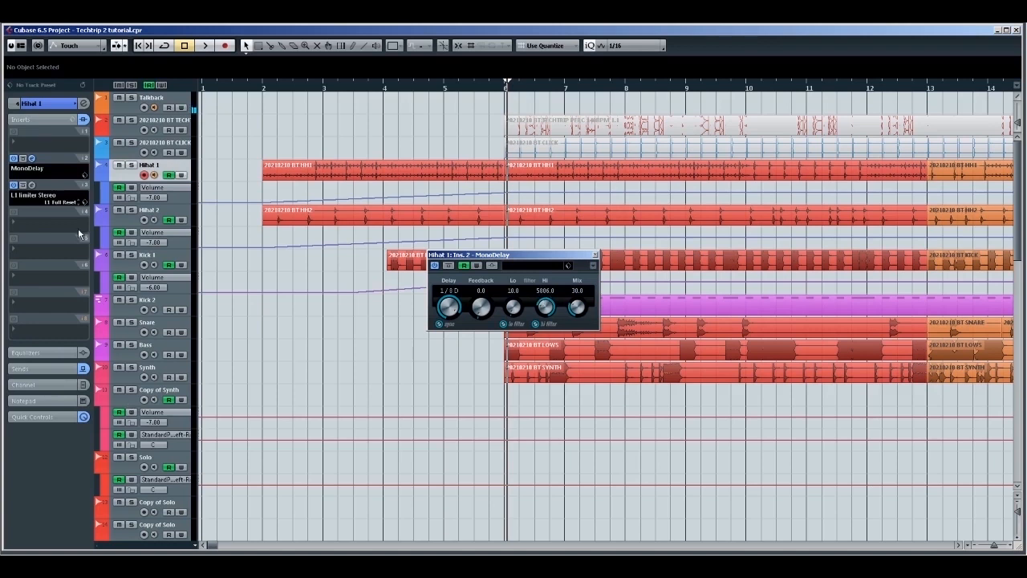
{"action": "left_click", "coordinate": [595, 255]}
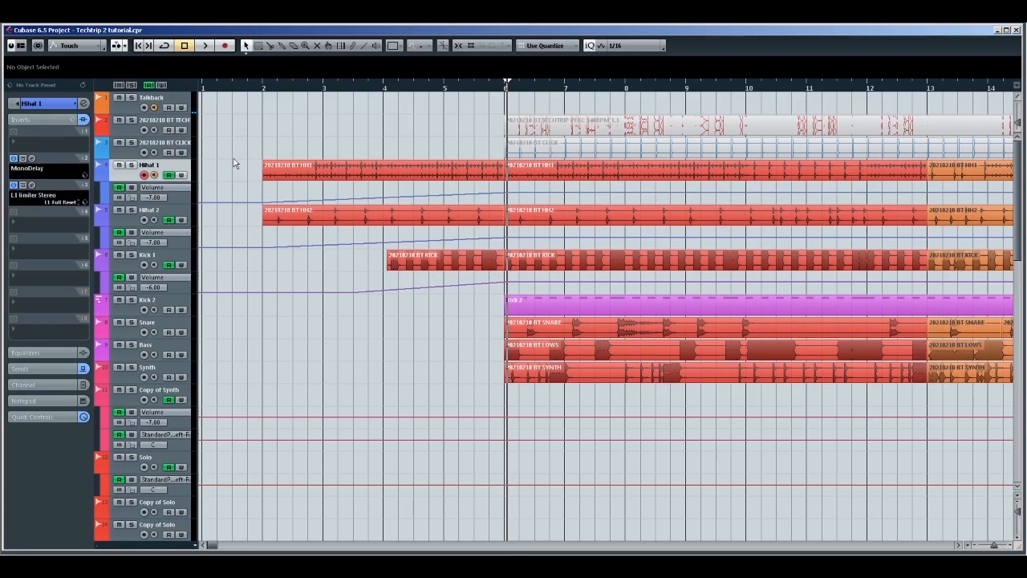
Step: Audition Hihat 1 and Hihat 2 soloed together from bar 6 and examine their waveforms around bar 9
{"action": "key", "text": "Down"}
{"action": "key", "text": "space"}
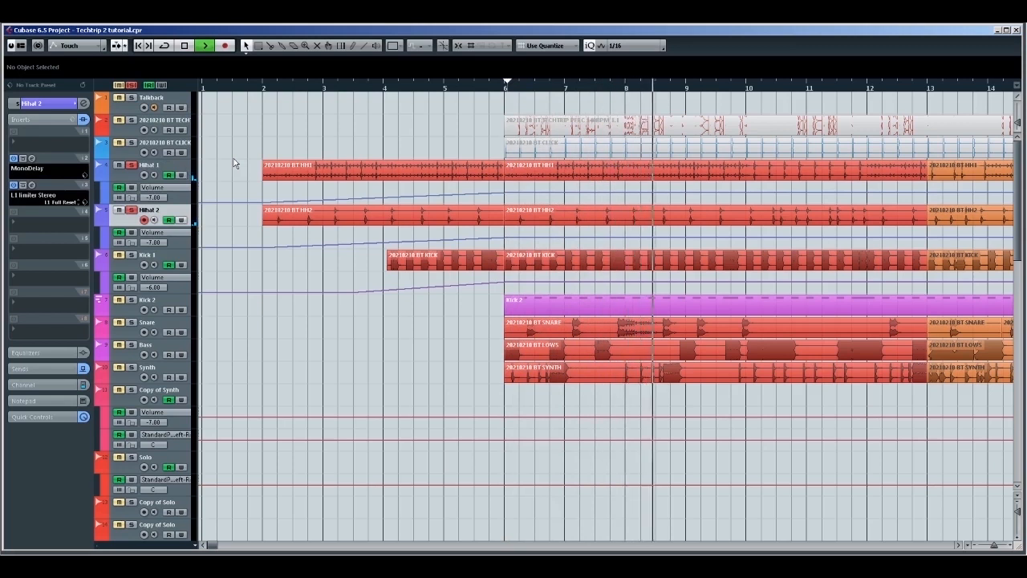
{"action": "key", "text": "space"}
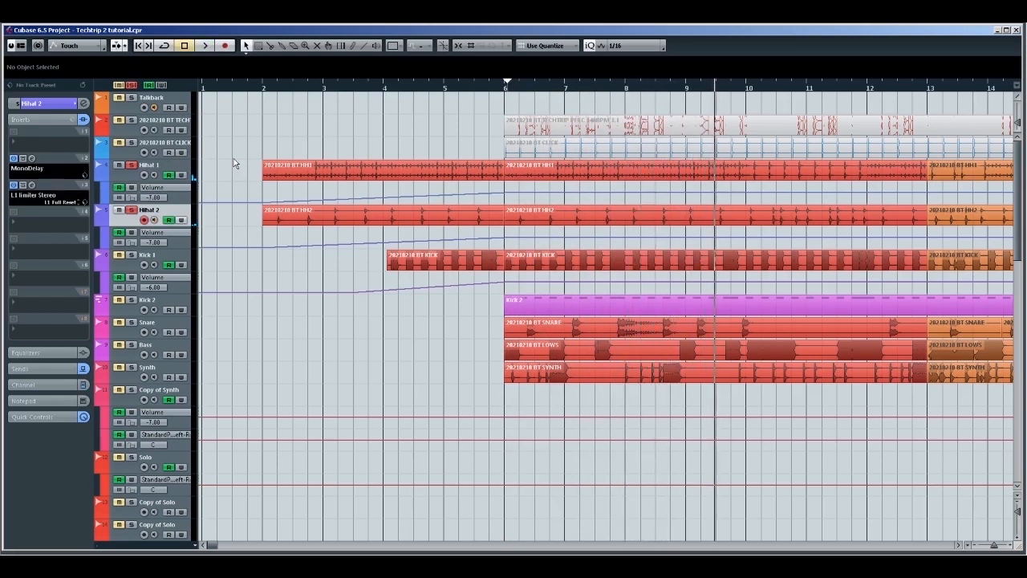
{"action": "key", "text": "Up"}
{"action": "key", "text": "h"}
{"action": "key", "text": "h"}
{"action": "key", "text": "h"}
{"action": "key", "text": "h"}
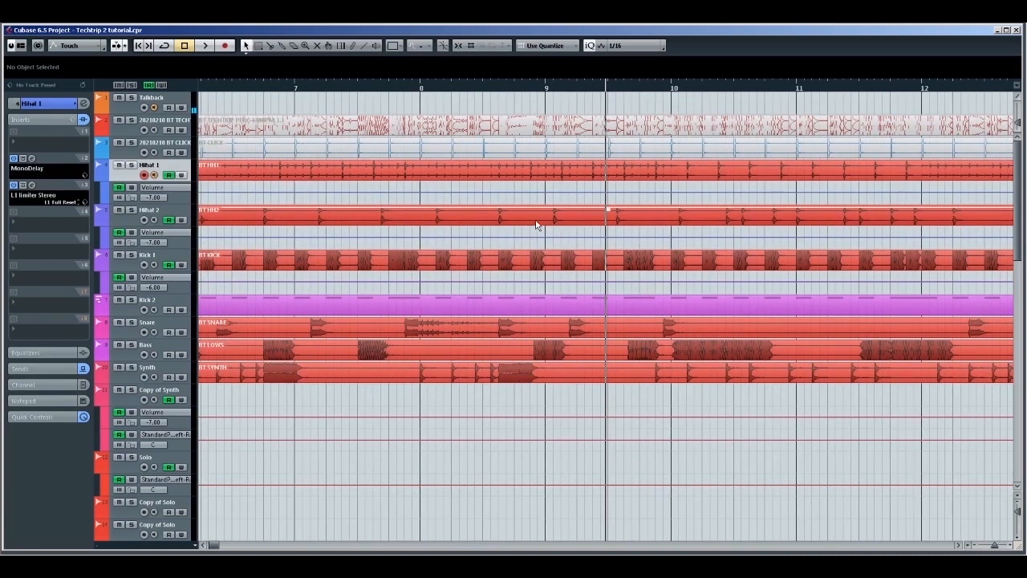
{"action": "key", "text": "g"}
{"action": "key", "text": "g"}
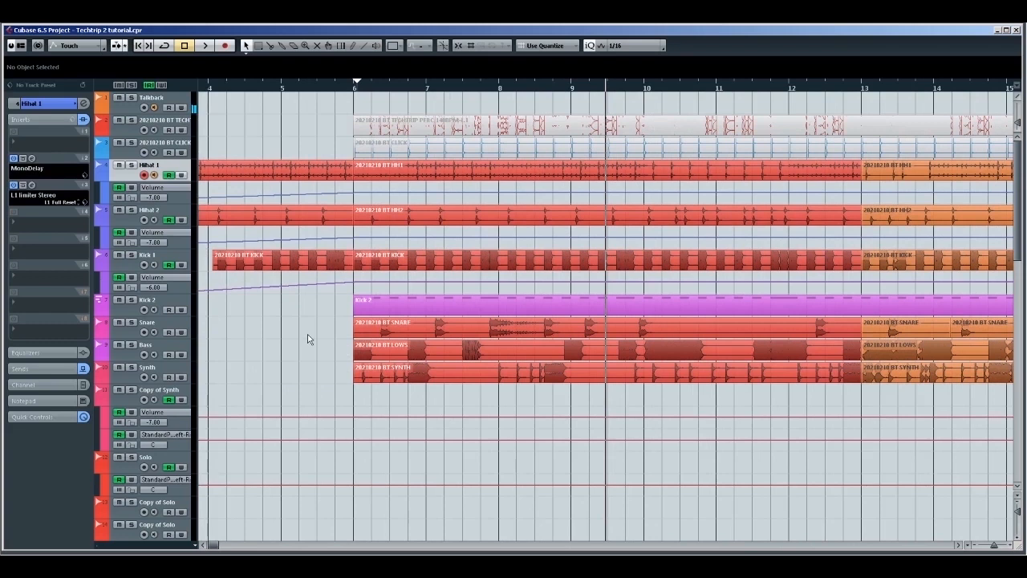
Step: Audition the Kick 1 track in solo with its inserts bypassed, ending with solo off
{"action": "key", "text": "Down"}
{"action": "key", "text": "Down"}
{"action": "key", "text": "s"}
{"action": "key", "text": "space"}
{"action": "key", "text": "space"}
{"action": "key", "text": "s"}
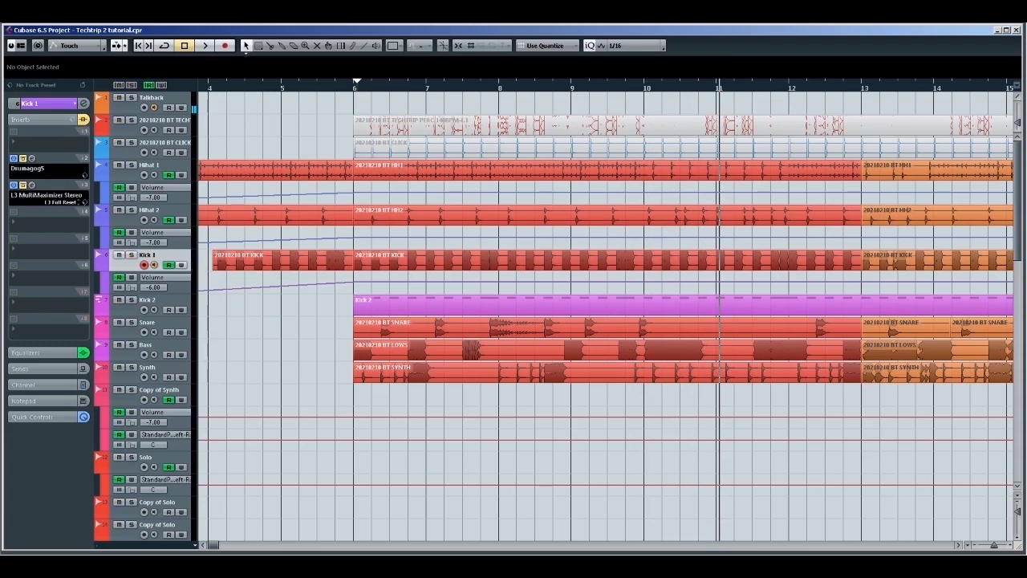
Step: Reactivate the bypassed inserts on Kick 1 and play the track in solo to hear the processed sound
{"action": "left_click", "coordinate": [83, 119]}
{"action": "key", "text": "s"}
{"action": "key", "text": "space"}
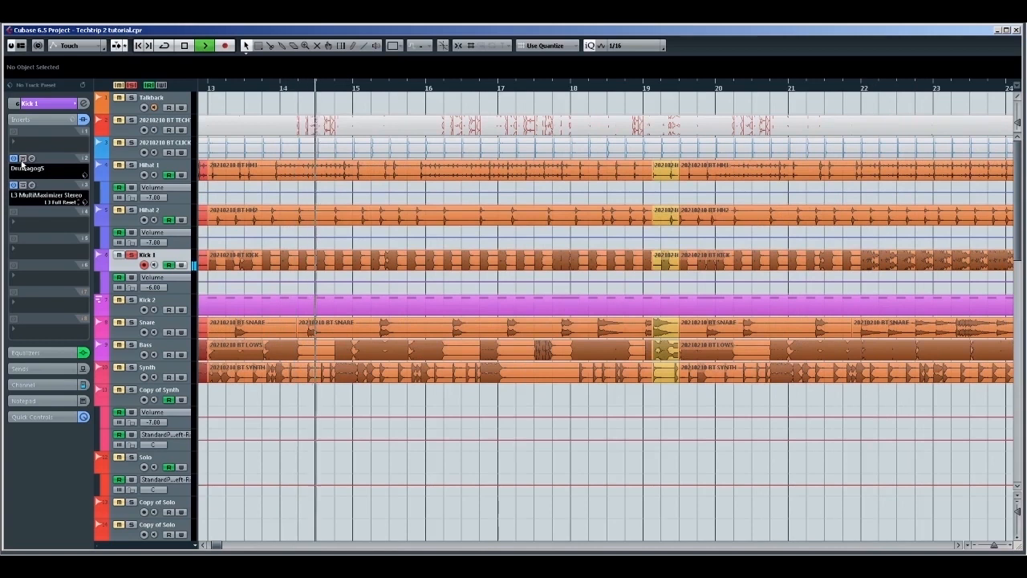
{"action": "key", "text": "space"}
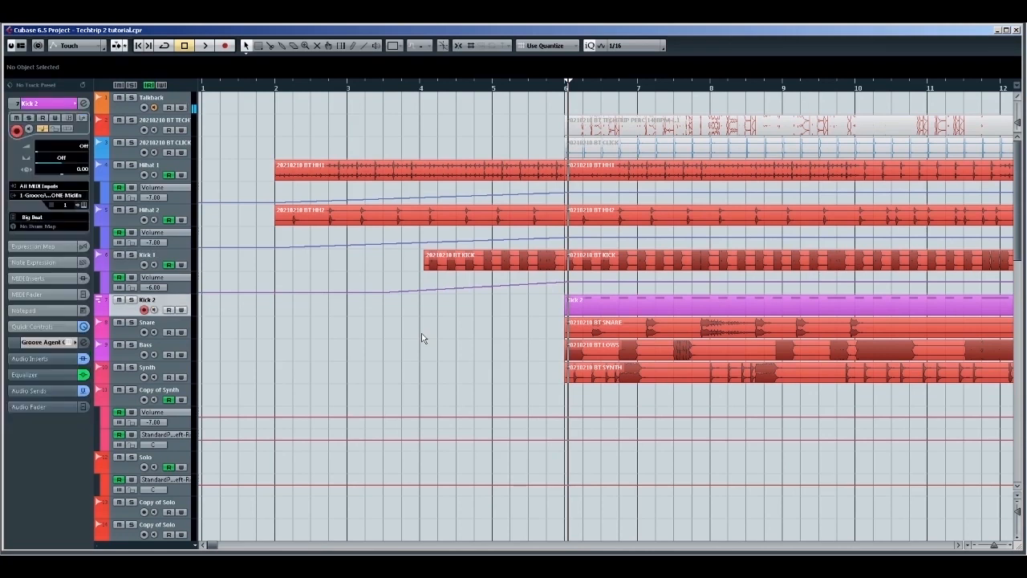
Step: Audition the Kick 2 track in solo from just before bar 6, ending with solo off
{"action": "key", "text": "Down"}
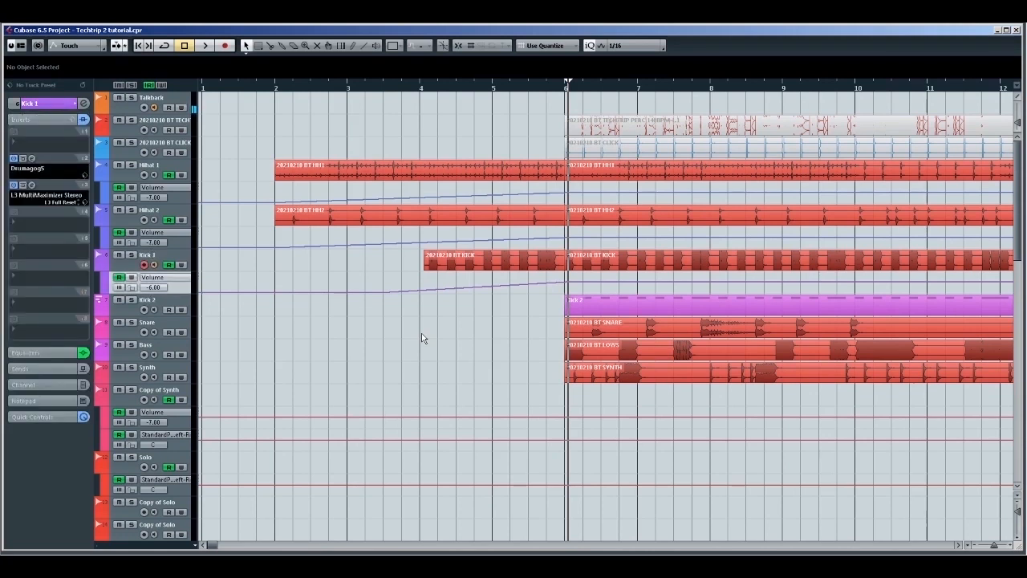
{"action": "key", "text": "Down"}
{"action": "key", "text": "KP_Subtract"}
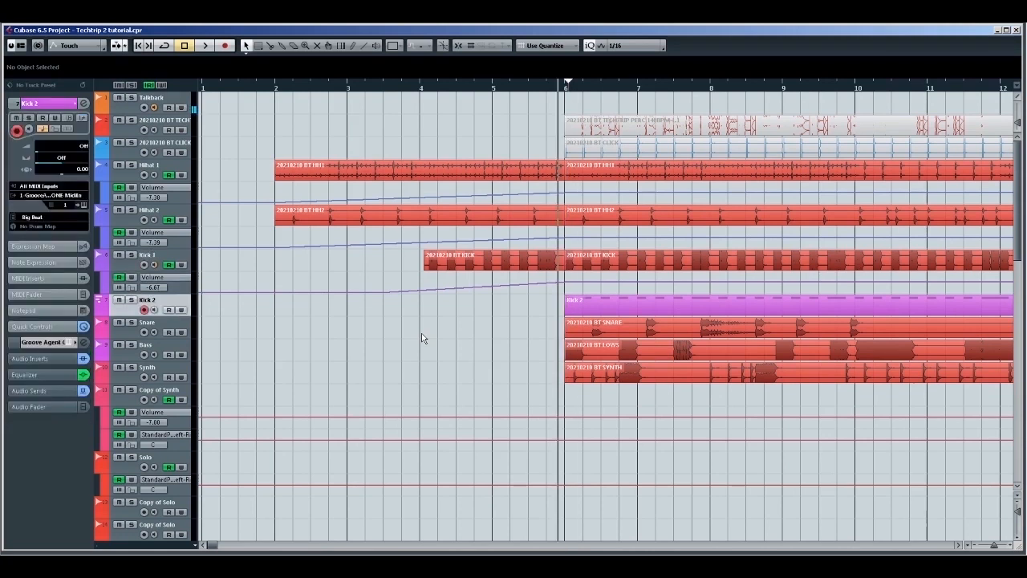
{"action": "key", "text": "s"}
{"action": "key", "text": "space"}
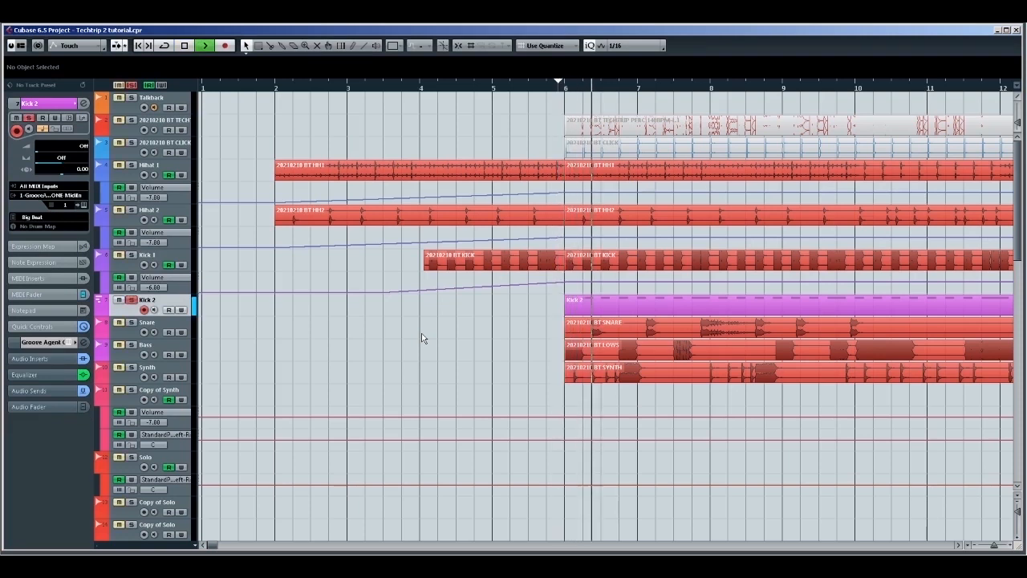
{"action": "key", "text": "space"}
{"action": "key", "text": "s"}
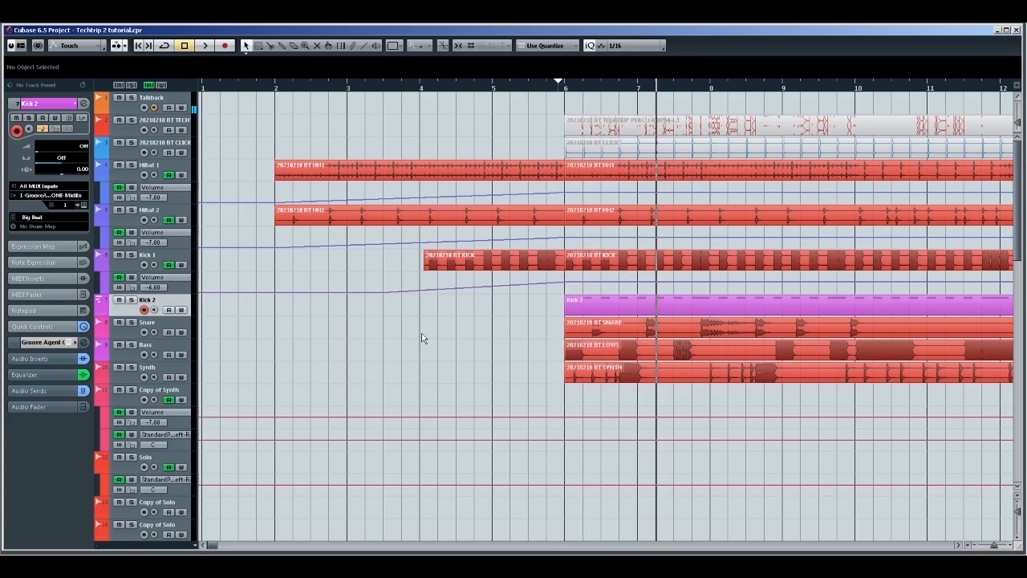
Step: Audition Kick 1 and Kick 2 soloed together, ending with both solos off
{"action": "key", "text": "s"}
{"action": "key", "text": "space"}
{"action": "key", "text": "Up"}
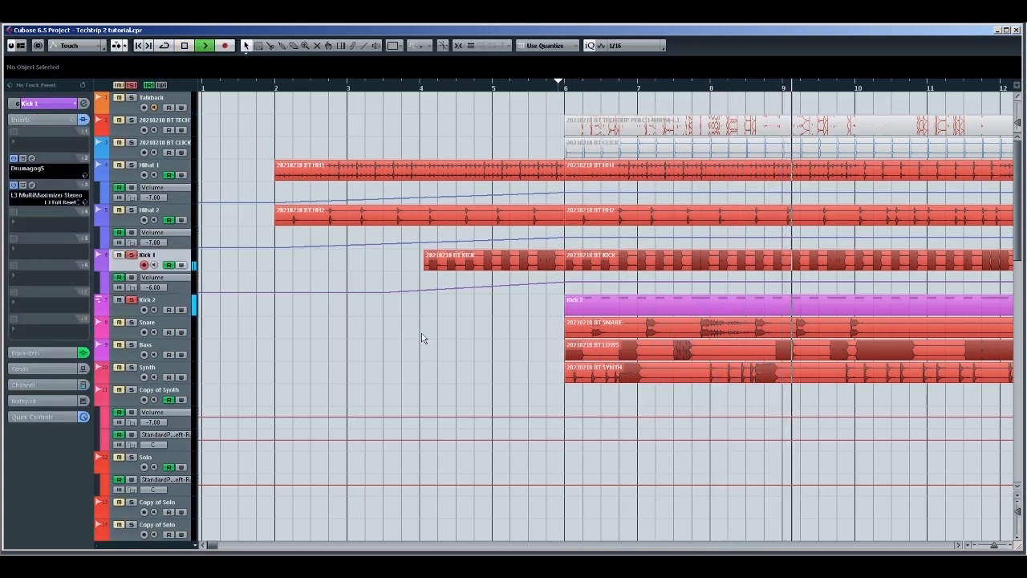
{"action": "key", "text": "Down"}
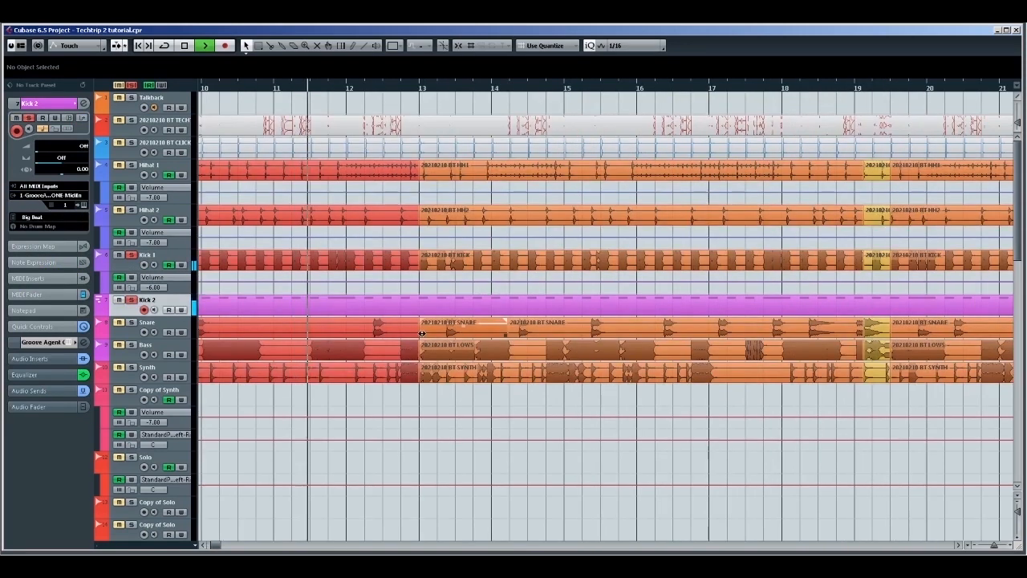
{"action": "key", "text": "space"}
{"action": "key", "text": "s"}
{"action": "key", "text": "Up"}
{"action": "key", "text": "Up"}
{"action": "key", "text": "s"}
Step: Select the Snare track and audition it in solo from around bar 12
{"action": "key", "text": "Down"}
{"action": "key", "text": "Down"}
{"action": "key", "text": "Down"}
{"action": "key", "text": "g"}
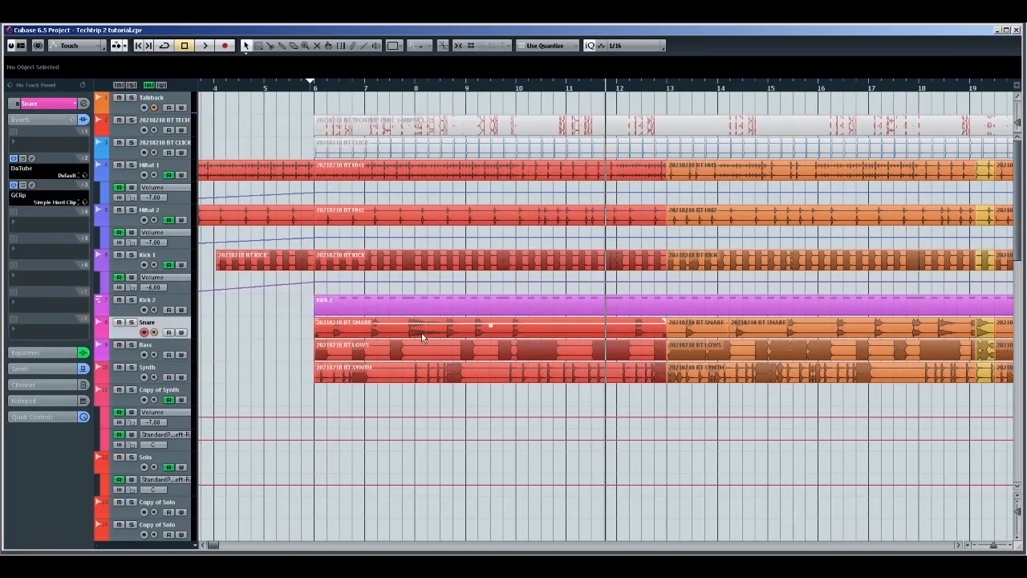
{"action": "key", "text": "s"}
{"action": "key", "text": "space"}
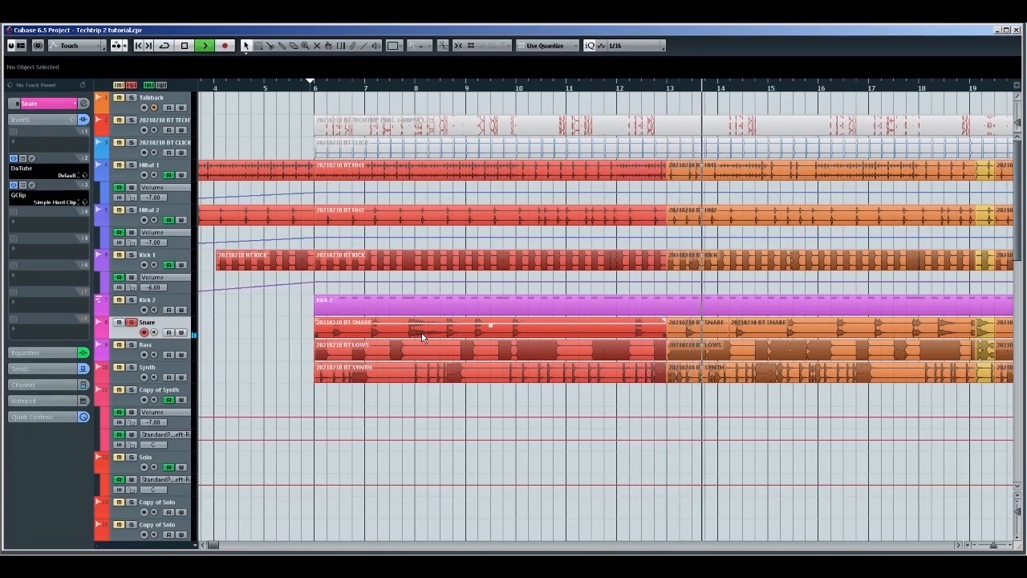
{"action": "key", "text": "space"}
Step: Open the Snare's DaTube insert, replay the soloed track from just before bar 6, and bypass DaTube during playback
{"action": "left_click", "coordinate": [33, 158]}
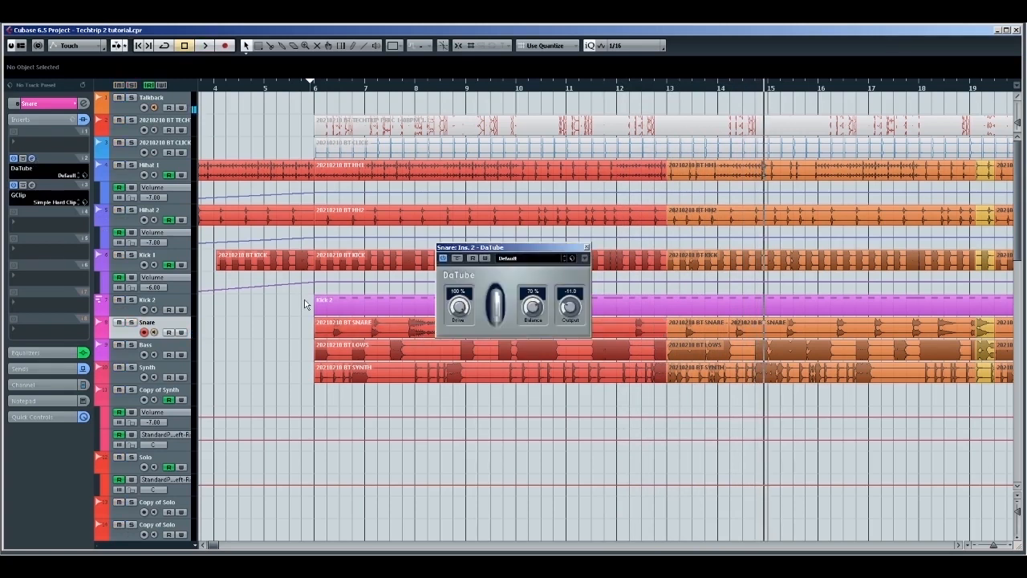
{"action": "key", "text": "KP_1"}
{"action": "key", "text": "s"}
{"action": "key", "text": "space"}
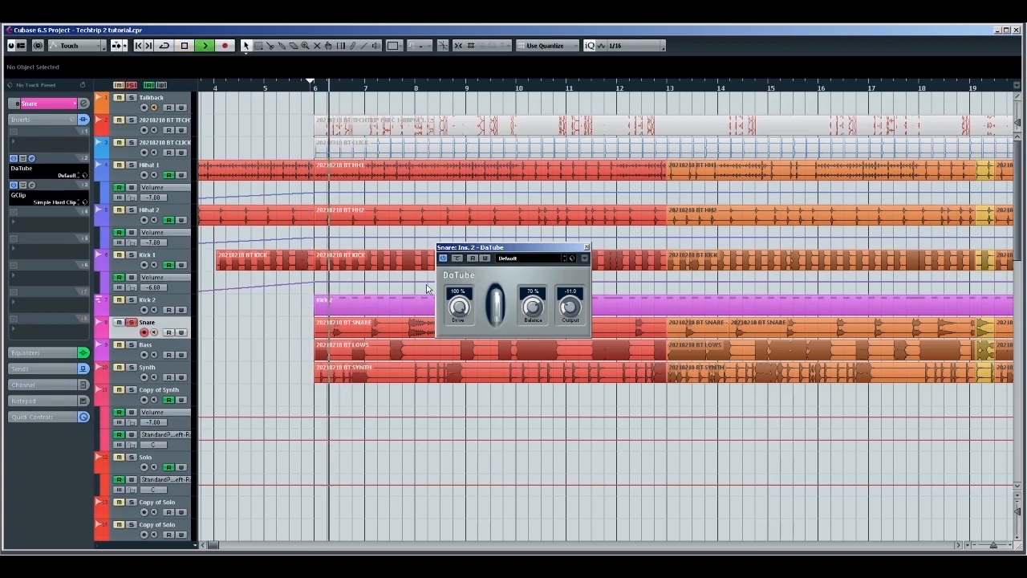
{"action": "left_click", "coordinate": [459, 260]}
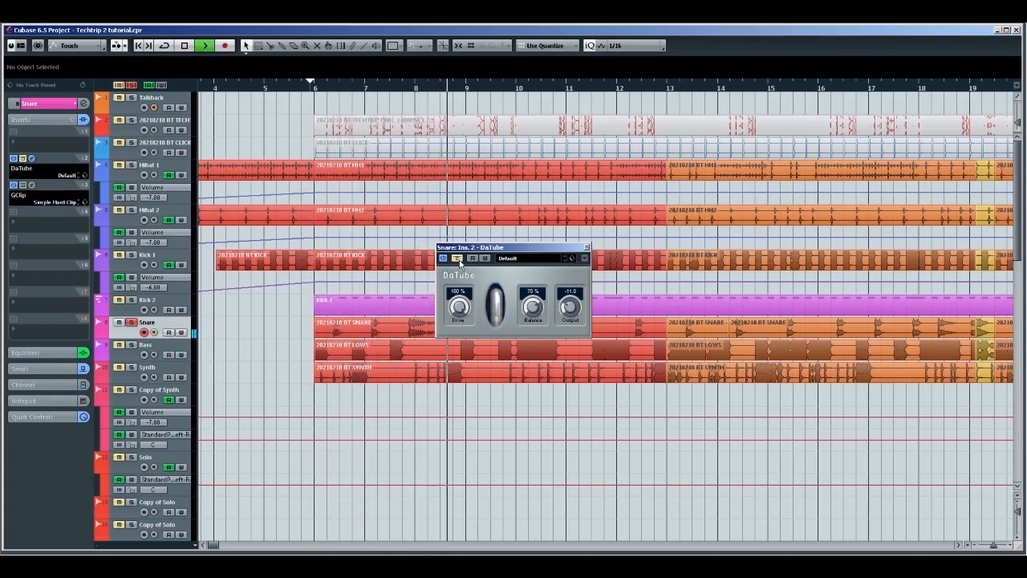
Step: Turn DaTube's bypass off, open the Snare's GClip insert, and resume the soloed Snare playback before stopping it
{"action": "left_click", "coordinate": [459, 261]}
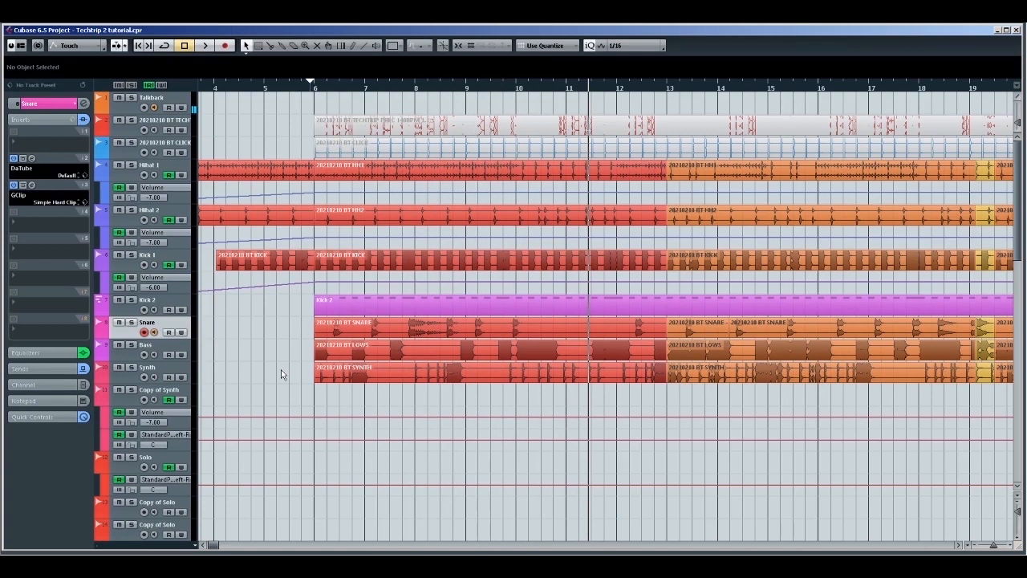
{"action": "left_click", "coordinate": [33, 187]}
{"action": "key", "text": "space"}
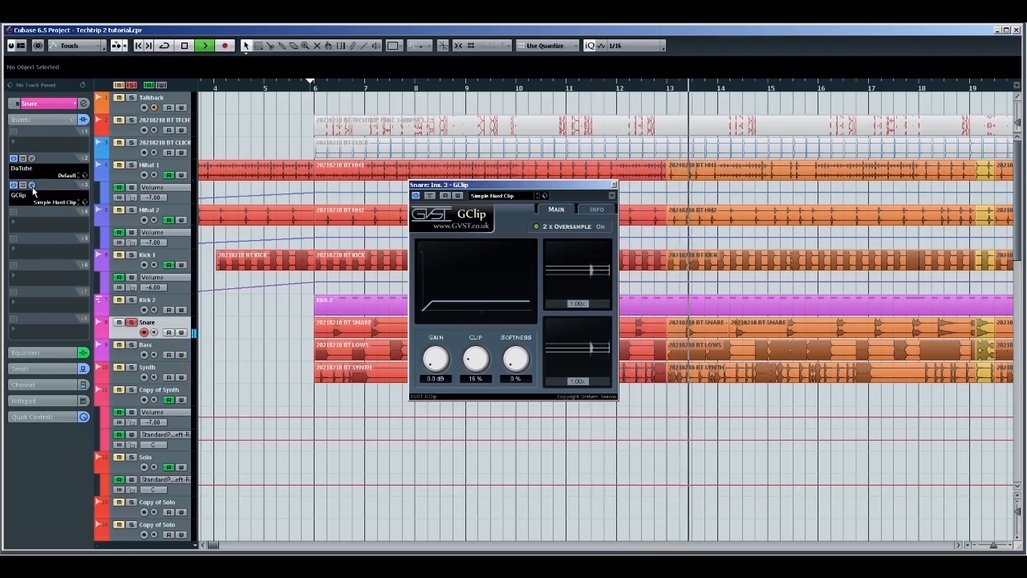
{"action": "key", "text": "space"}
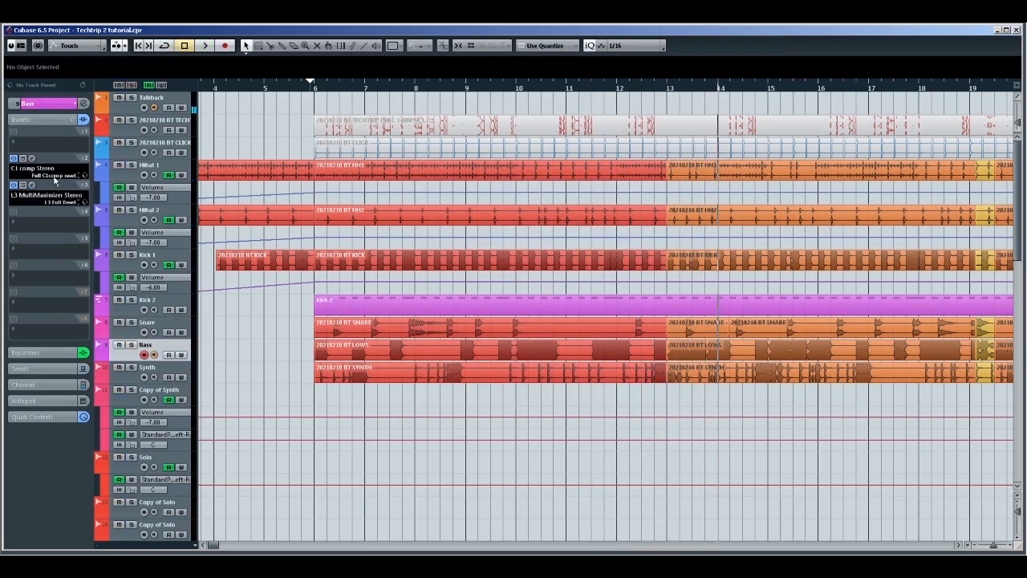
Step: Show the Bass track's C1 comp insert, audition it from just before bar 6, and close the insert window
{"action": "left_click", "coordinate": [37, 162]}
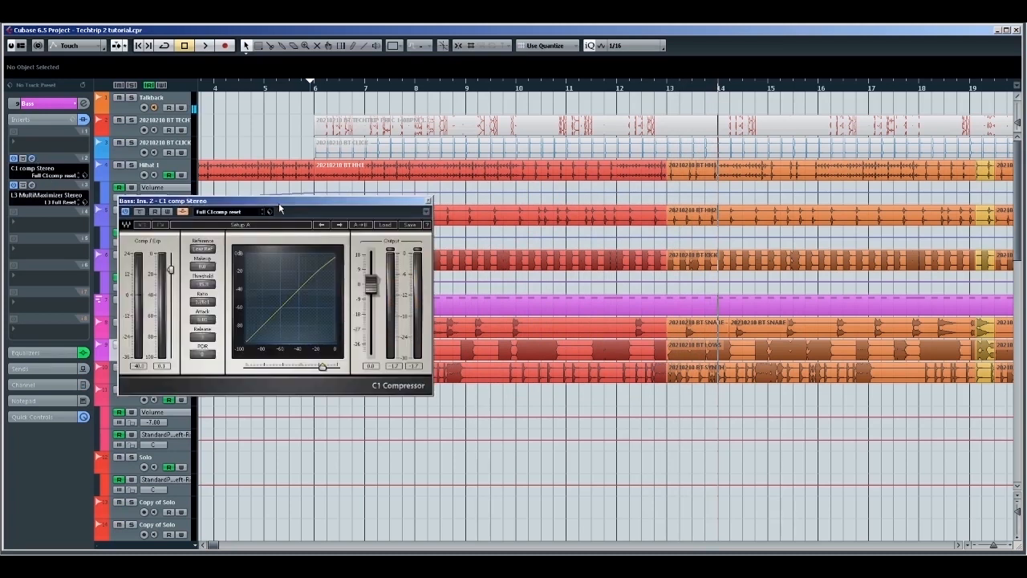
{"action": "left_click_drag", "start_coordinate": [281, 205], "coordinate": [321, 122]}
{"action": "key", "text": "KP_1"}
{"action": "key", "text": "space"}
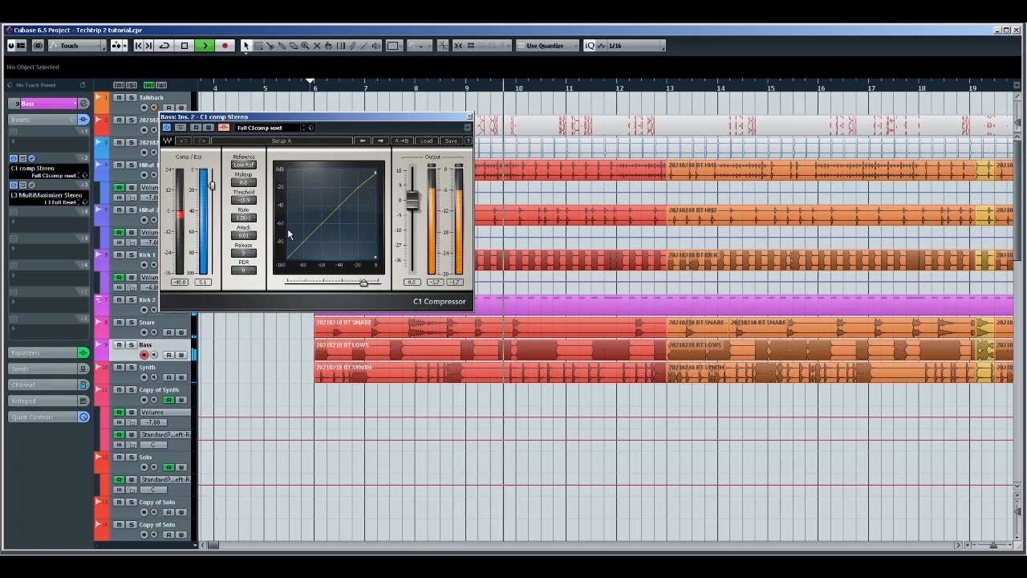
{"action": "key", "text": "space"}
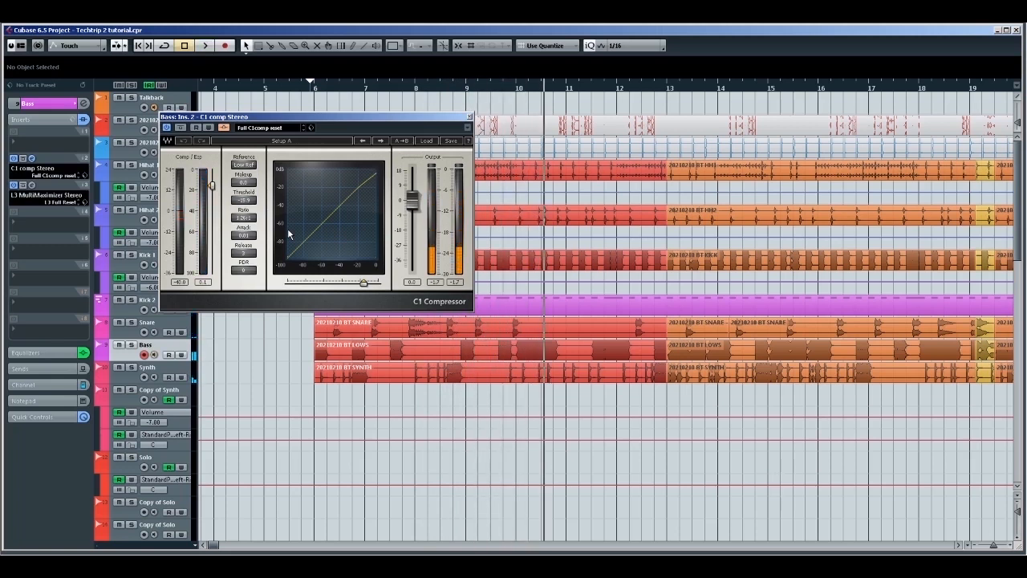
{"action": "left_click", "coordinate": [31, 159]}
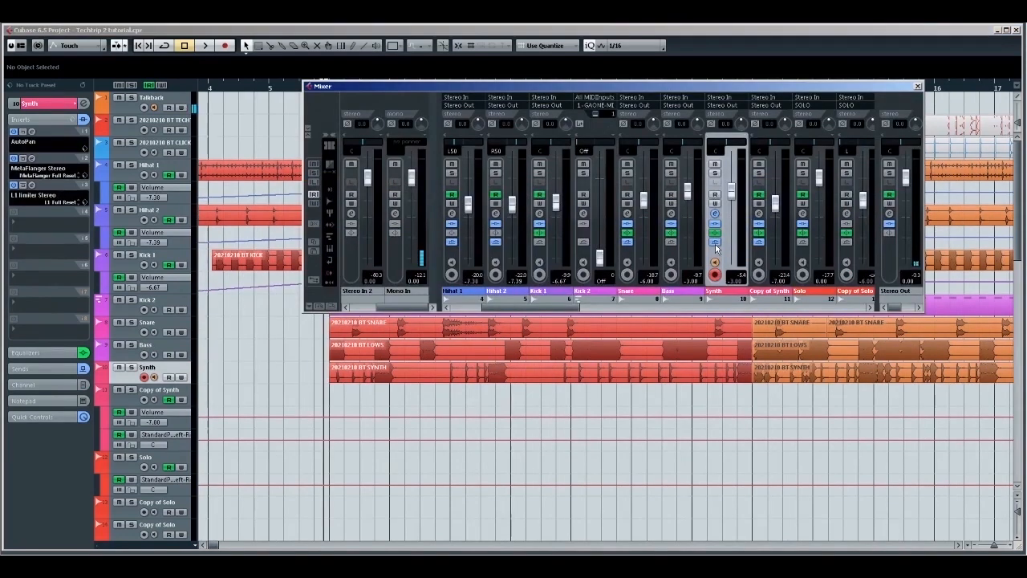
Step: Bypass the Synth channel's sends, EQ and inserts in the mixer and audition Synth in solo, ending with solo off
{"action": "left_click", "coordinate": [716, 242]}
{"action": "left_click", "coordinate": [715, 232]}
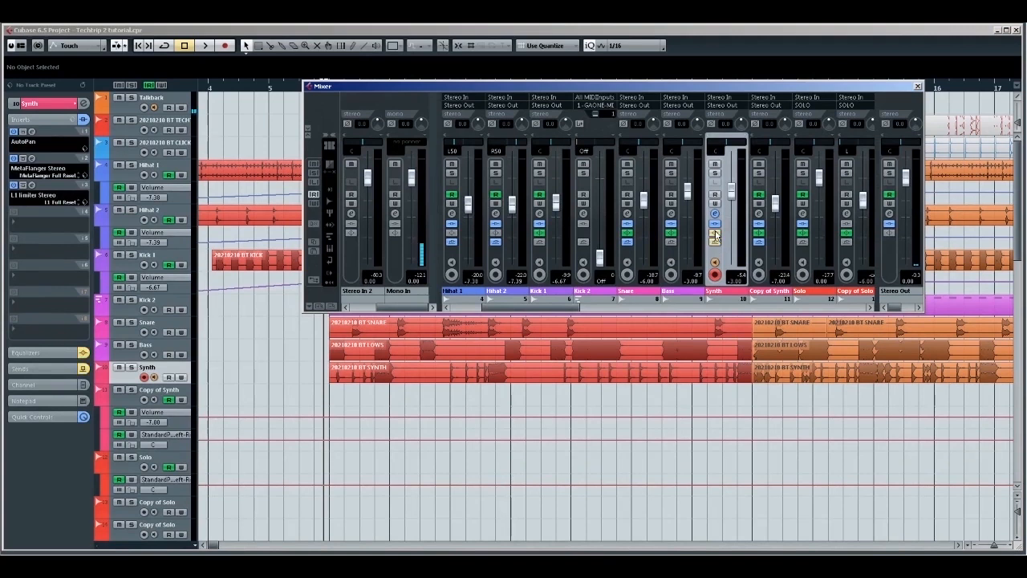
{"action": "left_click", "coordinate": [715, 223]}
{"action": "key", "text": "s"}
{"action": "key", "text": "space"}
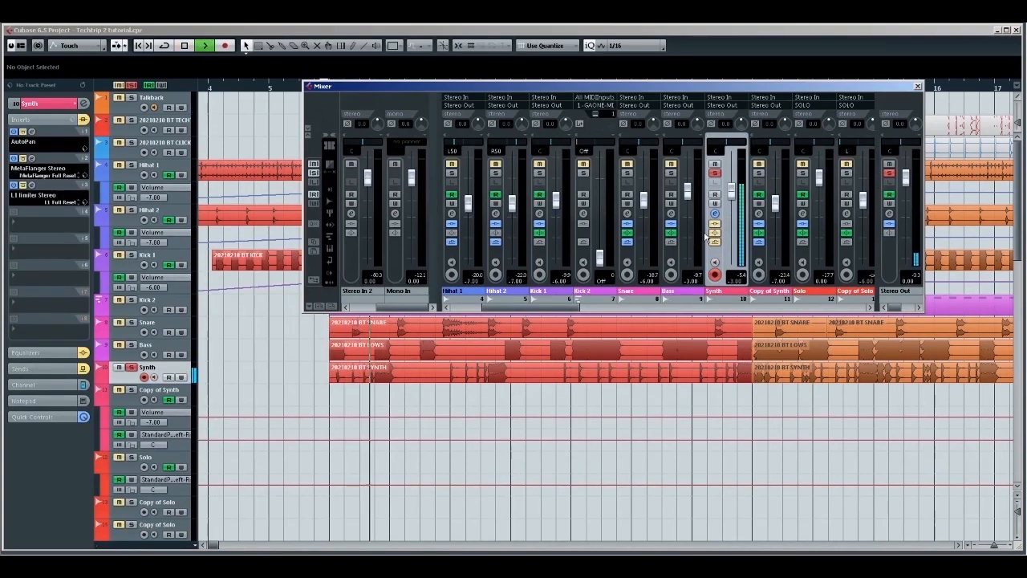
{"action": "key", "text": "s"}
{"action": "key", "text": "space"}
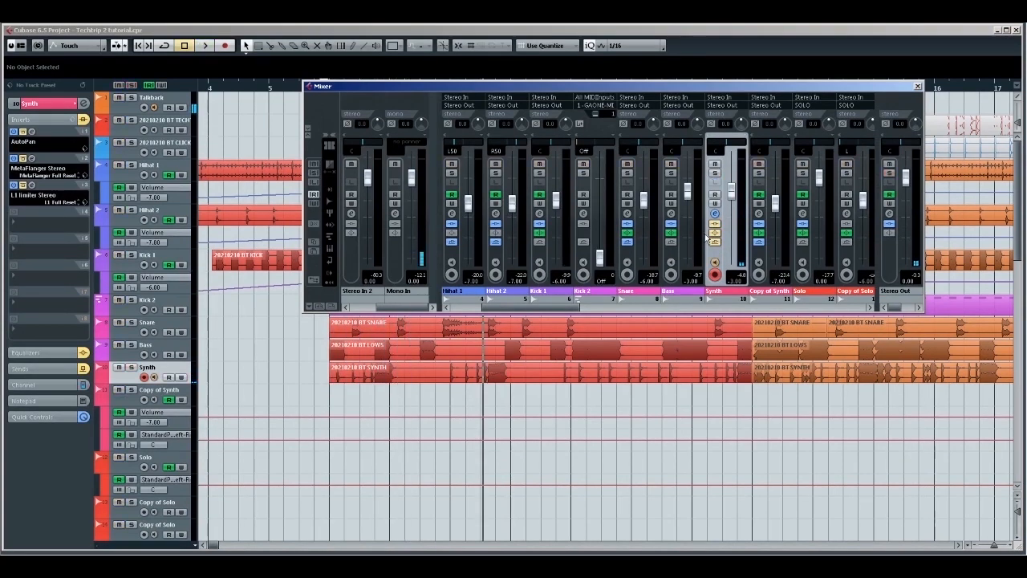
Step: Resume the Synth audition in solo while re-enabling its sends, EQ and inserts, and stop playback
{"action": "key", "text": "s"}
{"action": "key", "text": "space"}
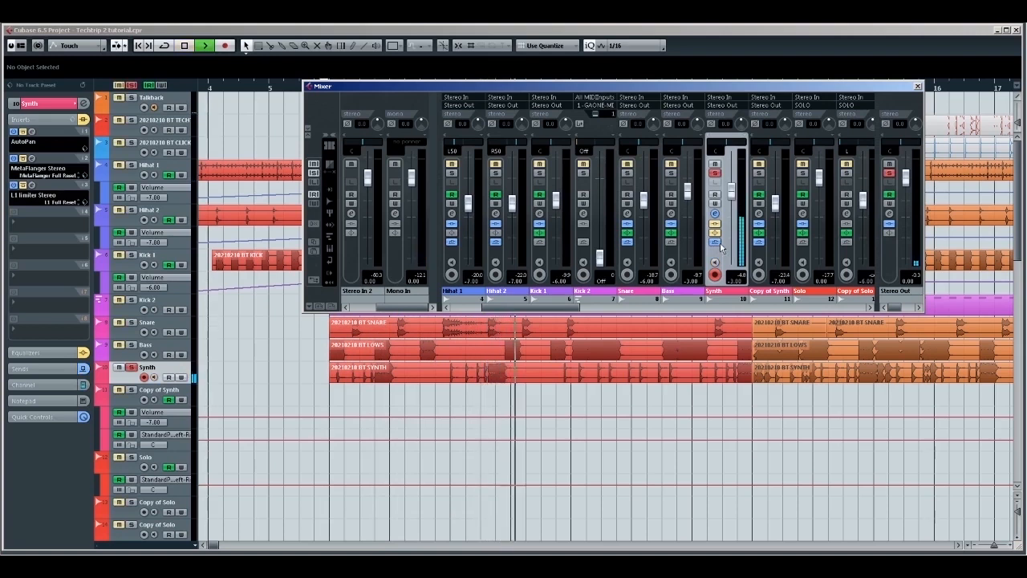
{"action": "key", "text": "space"}
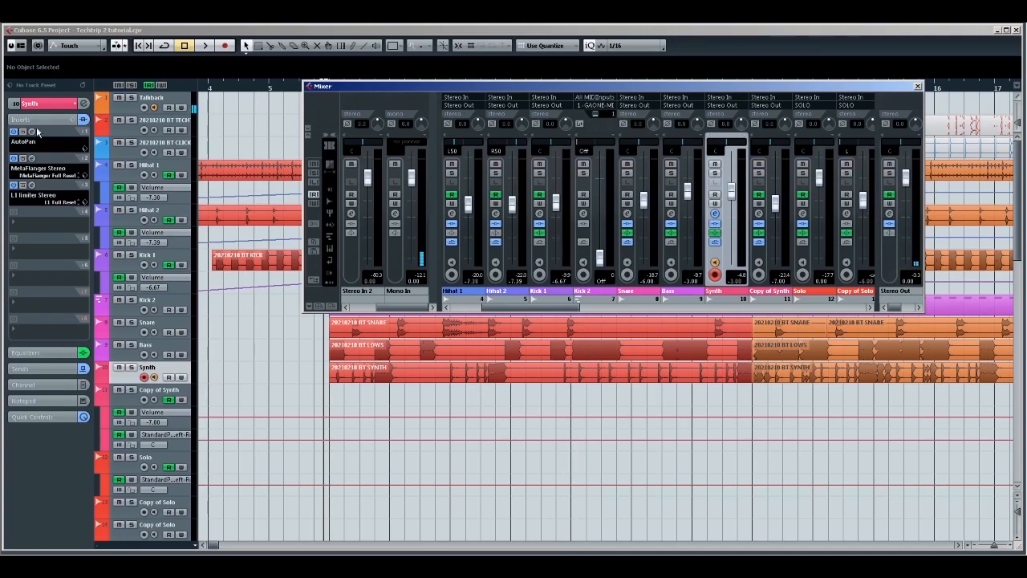
Step: Close the mixer, show the Synth's AutoPan insert, and audition the soloed Synth from just before bar 6
{"action": "key", "text": "F3"}
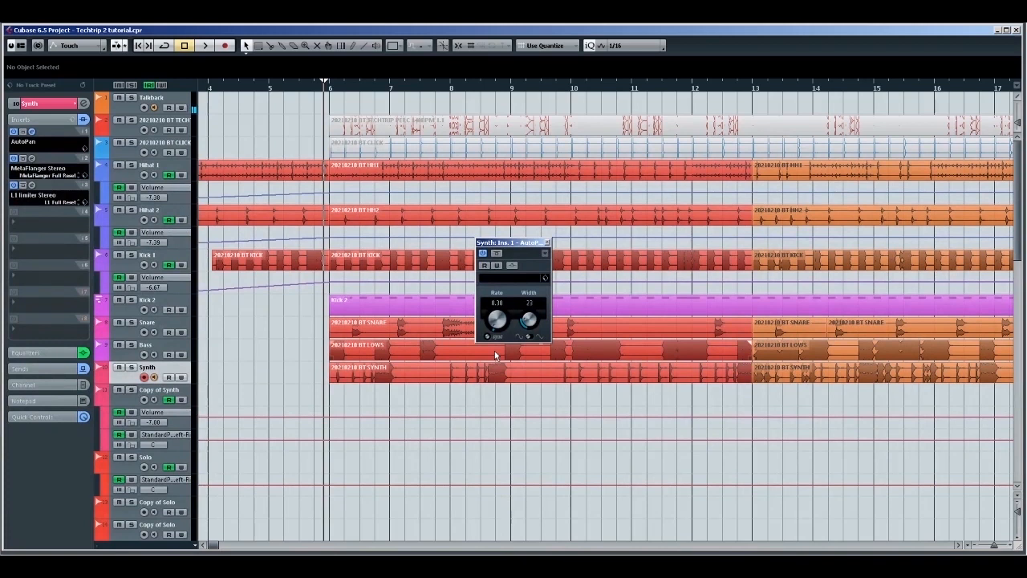
{"action": "key", "text": "s"}
{"action": "key", "text": "space"}
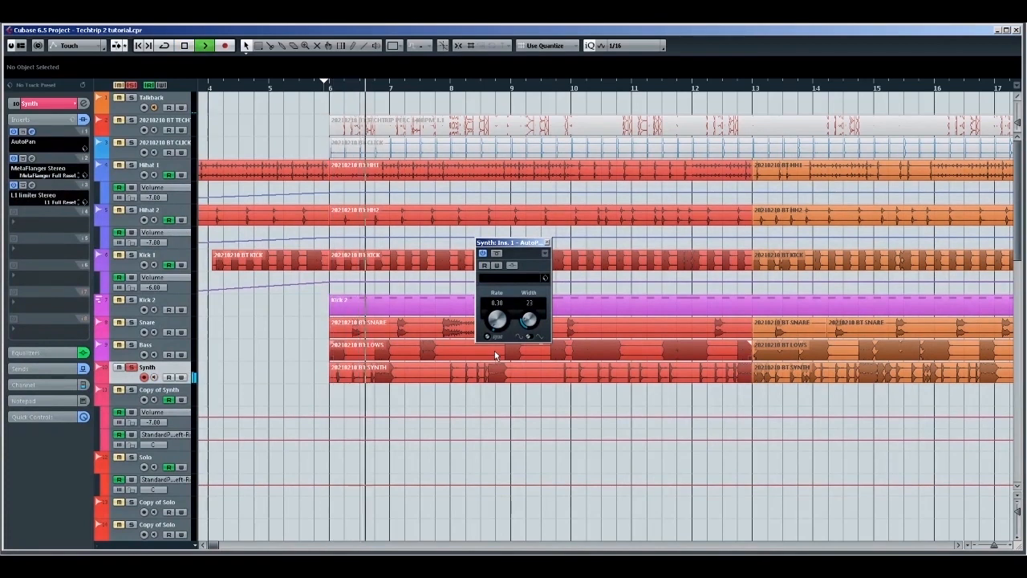
{"action": "key", "text": "space"}
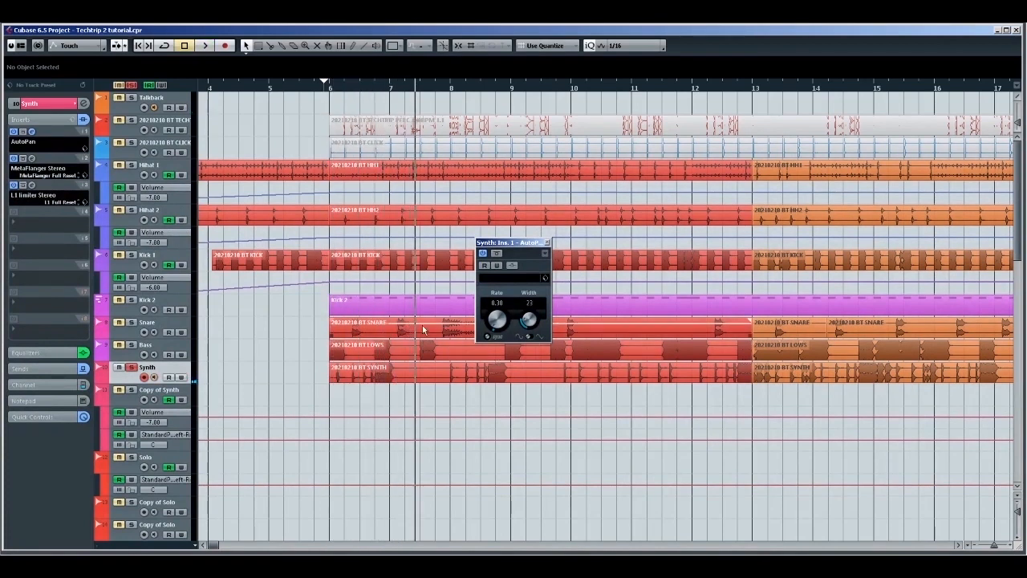
Step: View the Synth's MetaFlanger insert briefly, reopen the mixer, and resume the soloed Synth playback
{"action": "left_click", "coordinate": [32, 158]}
{"action": "left_click", "coordinate": [32, 159]}
{"action": "key", "text": "F3"}
{"action": "key", "text": "space"}
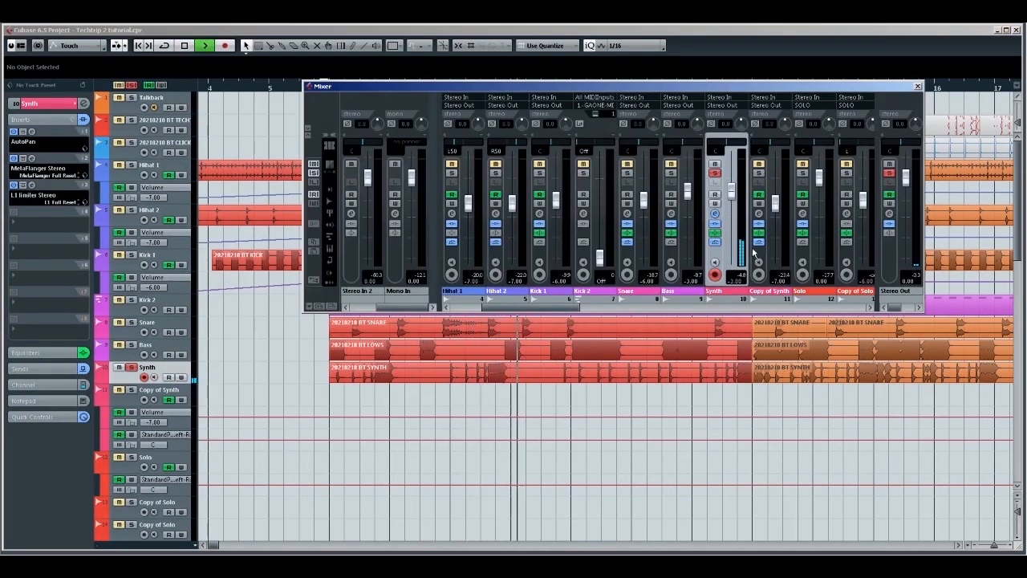
Step: Compare the Synth during playback with AutoPan and MetaFlanger switched off and back on, and stop playback
{"action": "left_click", "coordinate": [13, 133]}
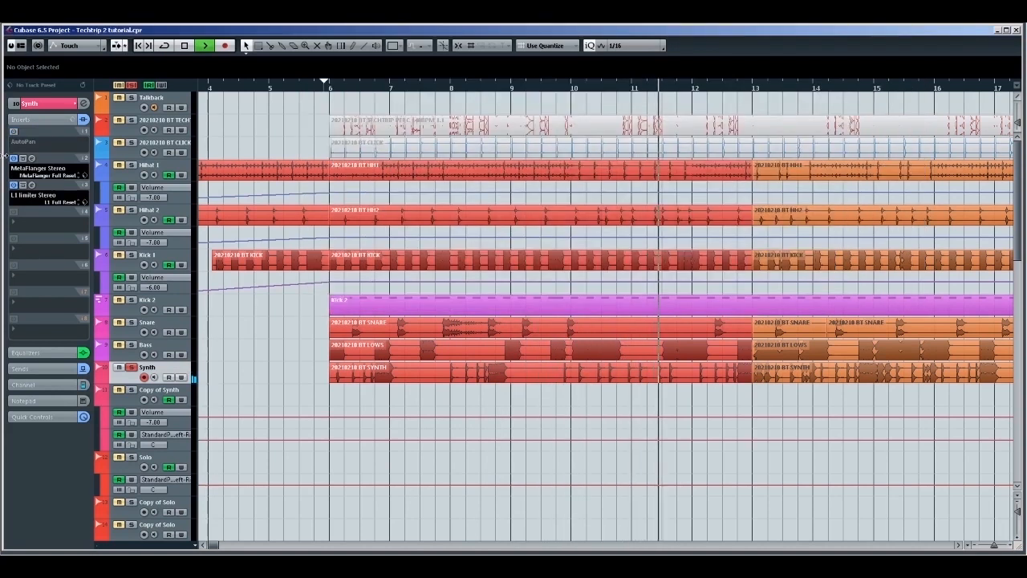
{"action": "left_click", "coordinate": [13, 159]}
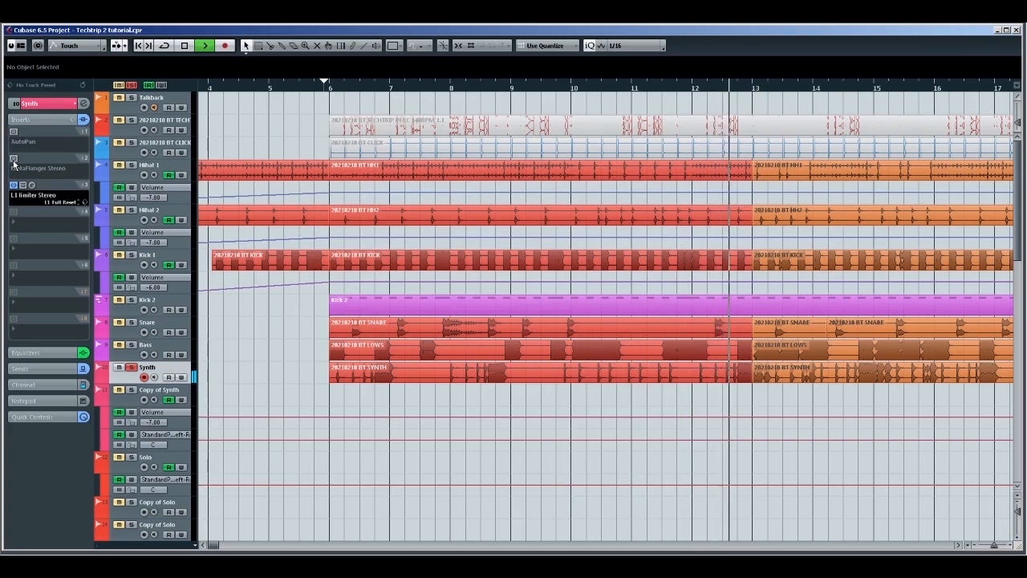
{"action": "left_click", "coordinate": [12, 159]}
{"action": "left_click", "coordinate": [13, 133]}
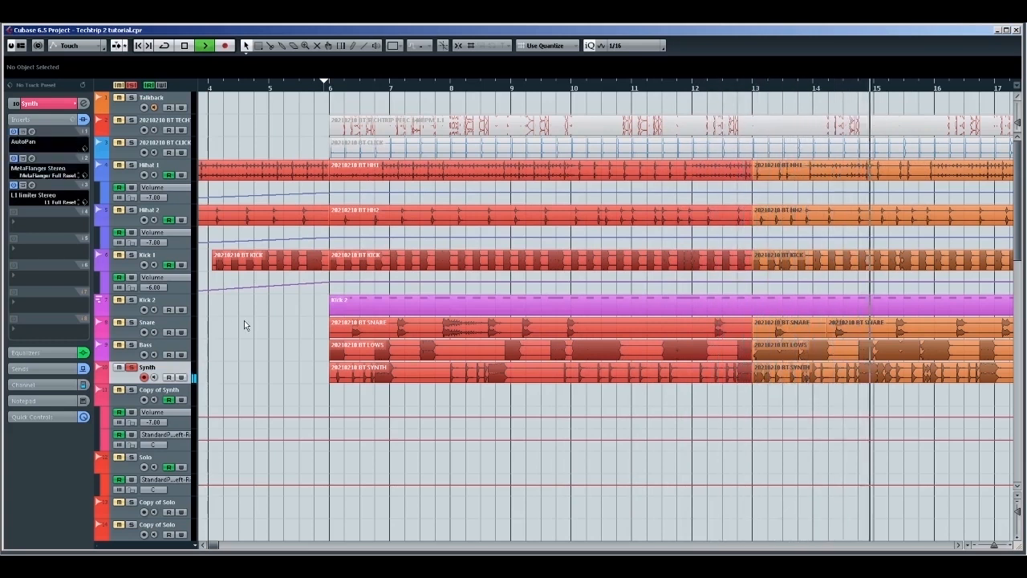
{"action": "key", "text": "space"}
Step: Select the Copy of Synth track and place the playback cursor just before its first clip at bar 48
{"action": "key", "text": "shift+f"}
{"action": "left_click", "coordinate": [240, 384]}
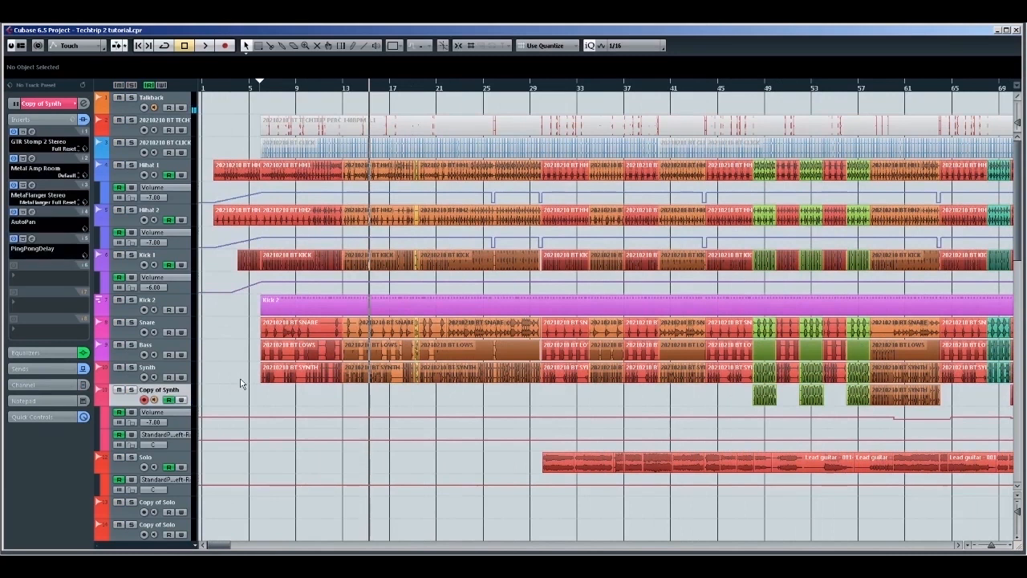
{"action": "key", "text": "h"}
{"action": "key", "text": "KP_Add"}
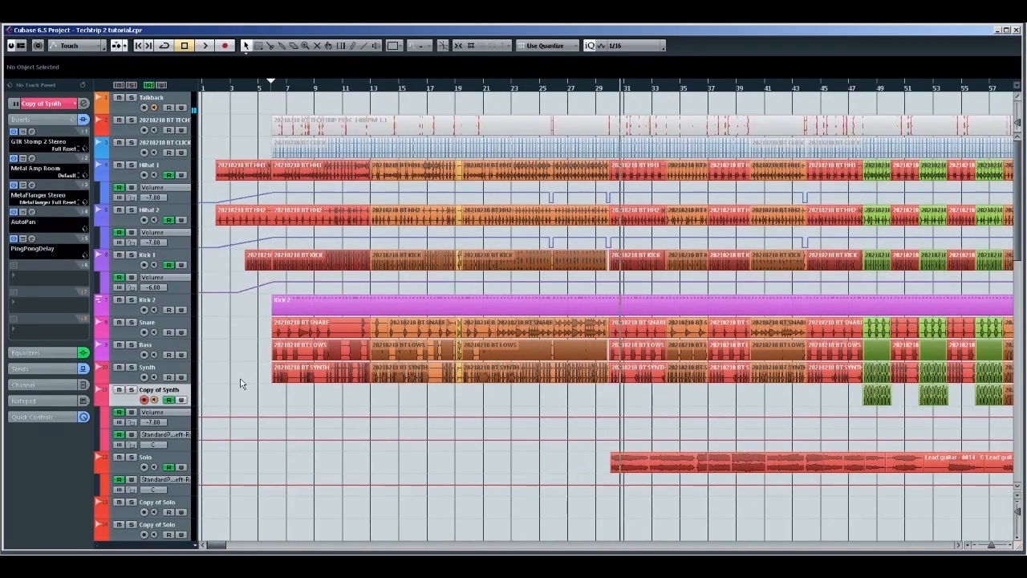
{"action": "key", "text": "h"}
{"action": "key", "text": "h"}
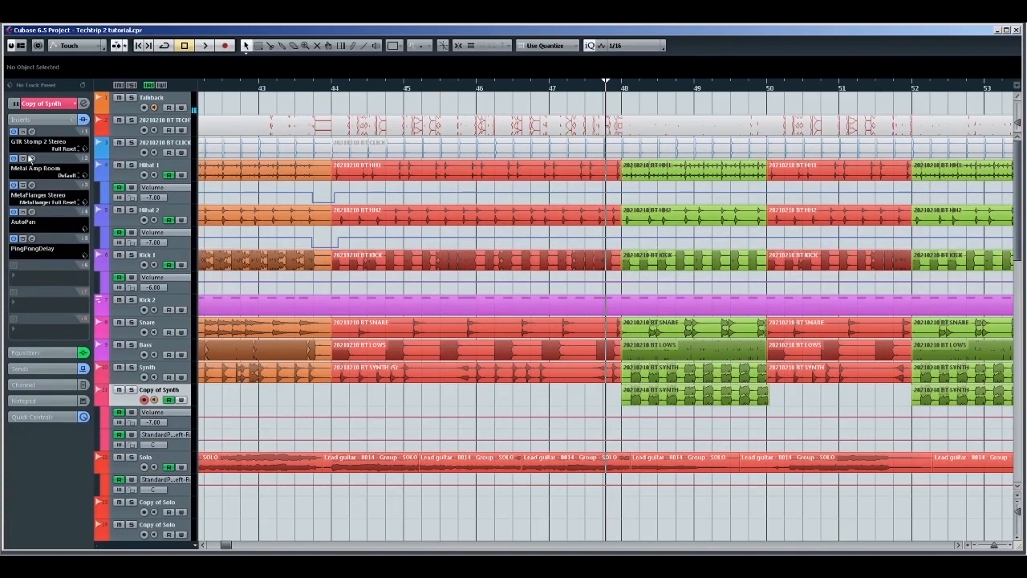
Step: Open and close the Metal Amp Room and AutoPan inserts of Copy of Synth to view them
{"action": "left_click", "coordinate": [30, 158]}
{"action": "left_click", "coordinate": [30, 159]}
{"action": "left_click", "coordinate": [32, 212]}
{"action": "left_click", "coordinate": [32, 212]}
Step: Audition Copy of Synth in solo from just before bar 48, adding Synth to the solo during playback
{"action": "key", "text": "s"}
{"action": "key", "text": "space"}
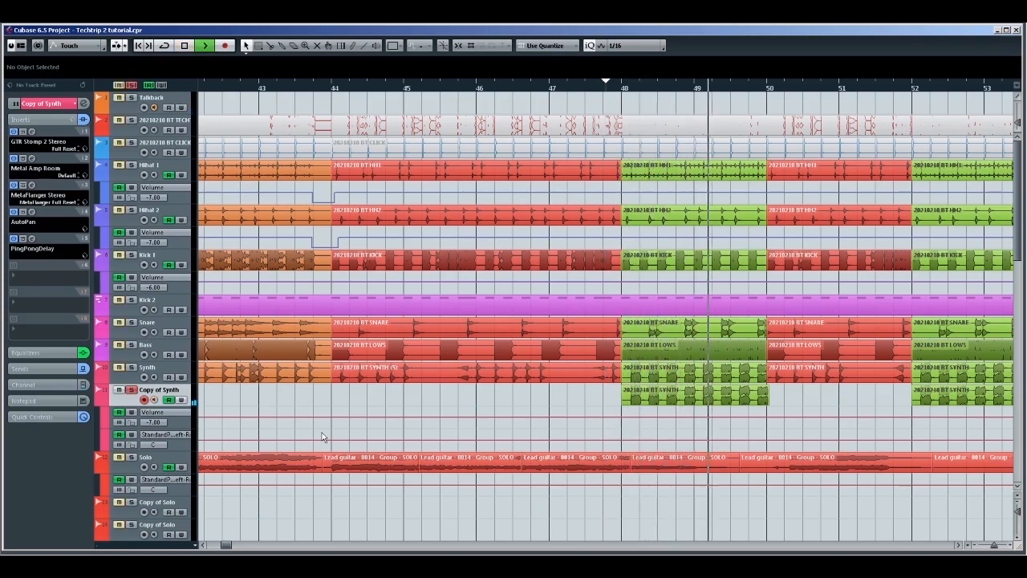
{"action": "key", "text": "Up"}
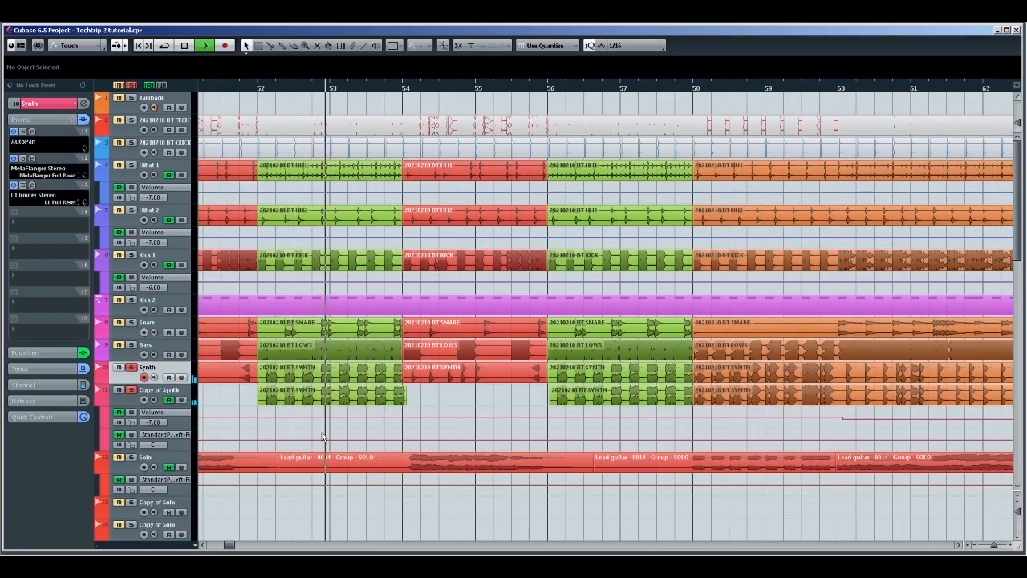
{"action": "key", "text": "space"}
Step: Select the Solo track and place the playback cursor at bar 30, just before the first lead guitar clip
{"action": "key", "text": "Down"}
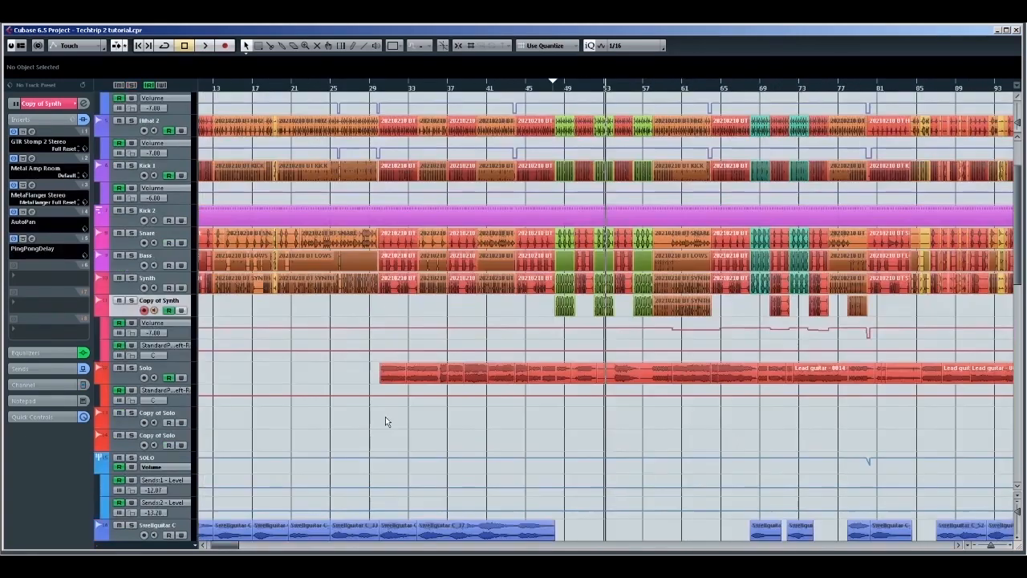
{"action": "key", "text": "Down"}
{"action": "key", "text": "Down"}
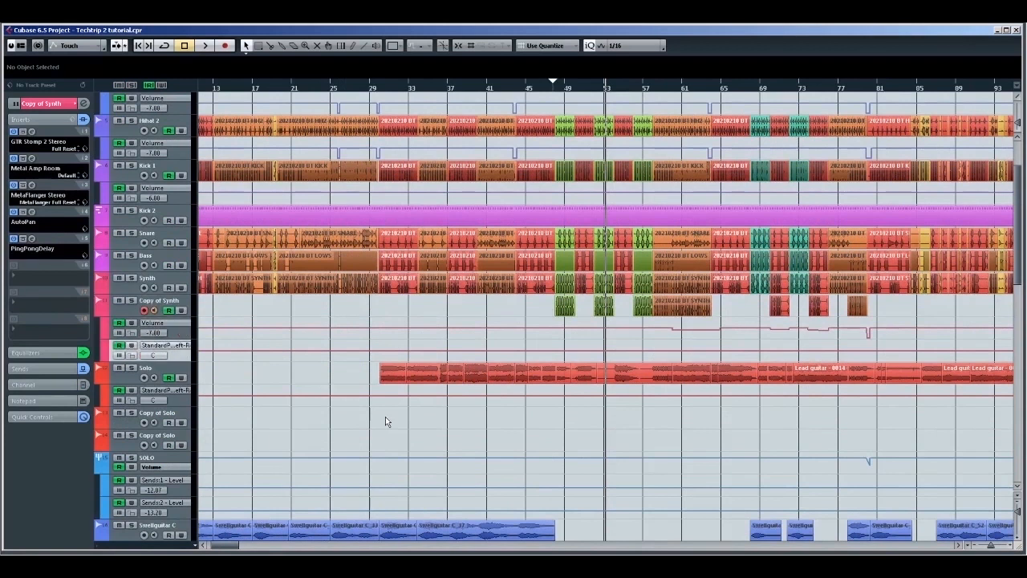
{"action": "key", "text": "Down"}
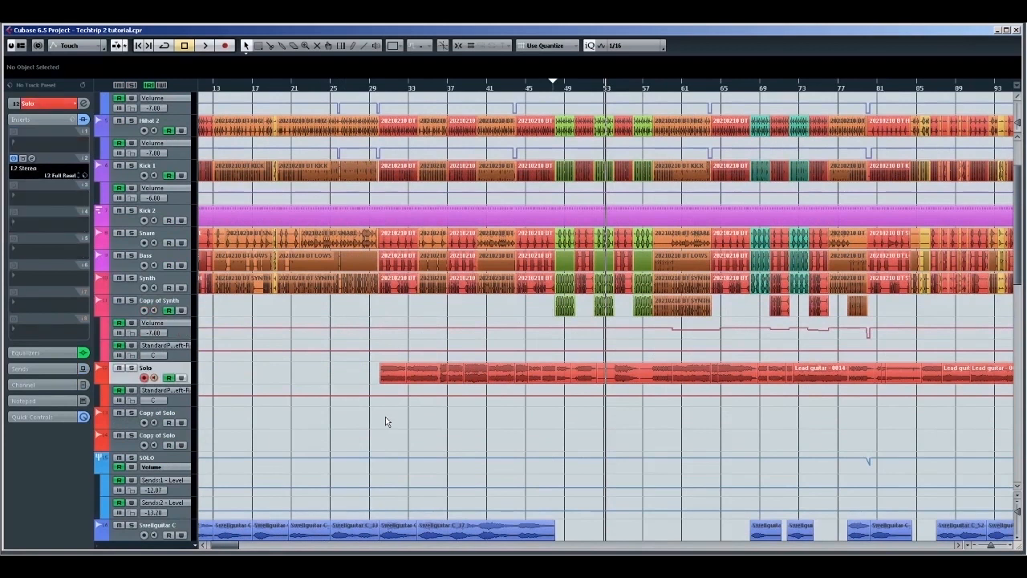
{"action": "key", "text": "h"}
{"action": "key", "text": "h"}
{"action": "key", "text": "h"}
{"action": "key", "text": "h"}
{"action": "key", "text": "h"}
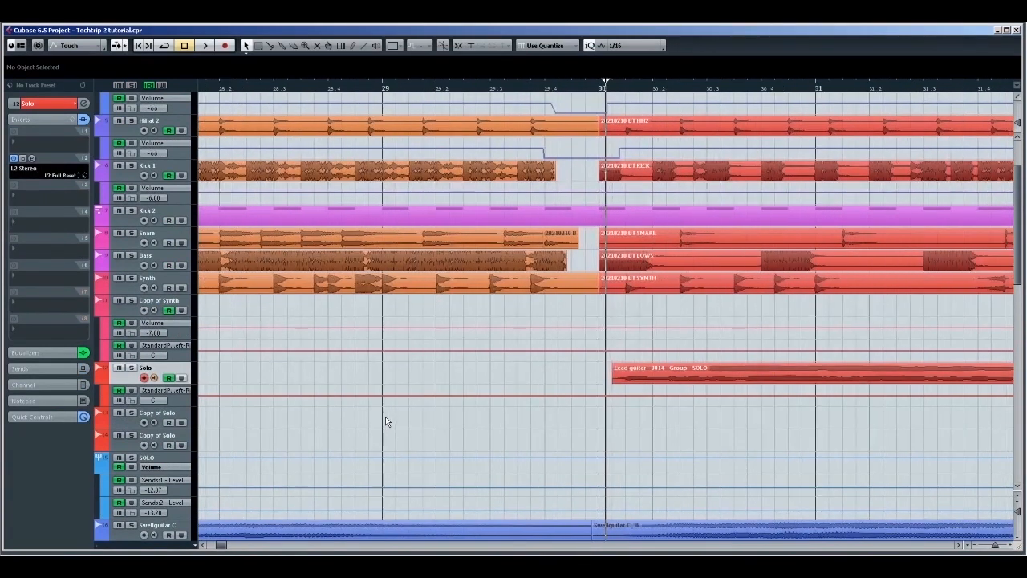
{"action": "key", "text": "h"}
{"action": "key", "text": "h"}
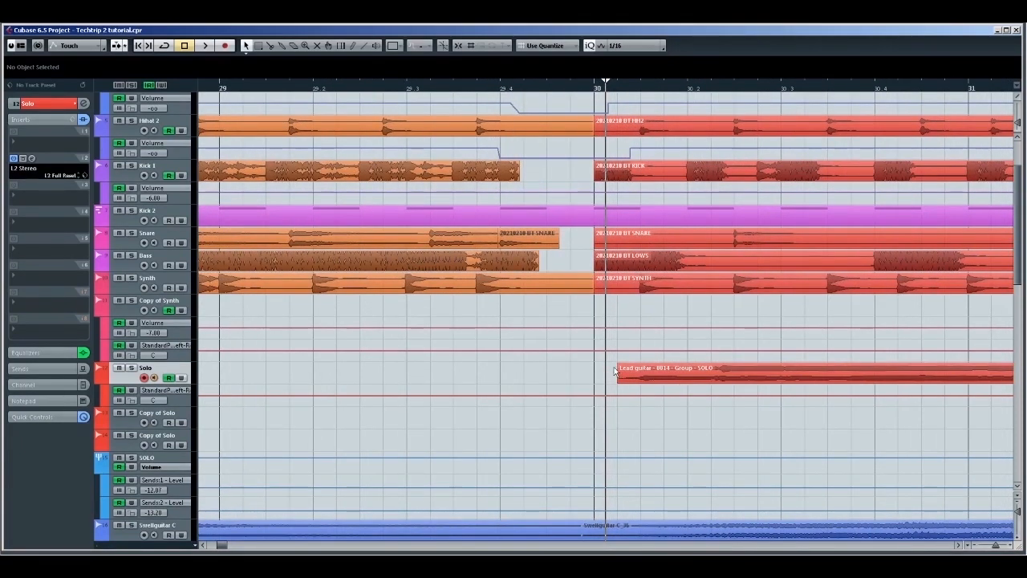
Step: Audition the Solo lead guitar track in solo from bar 30 to about bar 35, ending with solo off
{"action": "key", "text": "s"}
{"action": "key", "text": "space"}
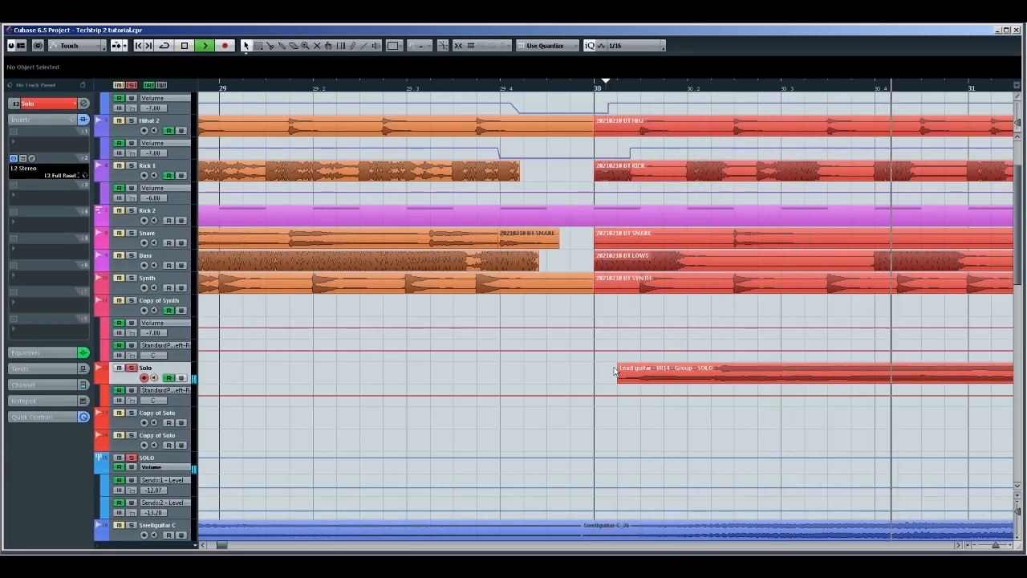
{"action": "key", "text": "g"}
{"action": "key", "text": "g"}
{"action": "key", "text": "g"}
{"action": "key", "text": "g"}
{"action": "key", "text": "g"}
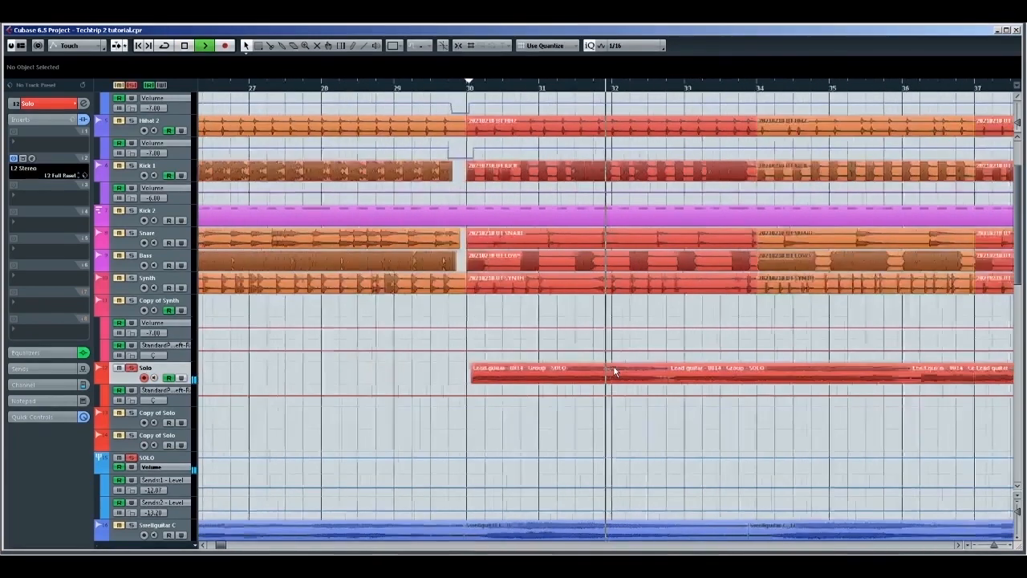
{"action": "key", "text": "g"}
{"action": "key", "text": "g"}
{"action": "key", "text": "g"}
{"action": "key", "text": "h"}
{"action": "key", "text": "h"}
{"action": "key", "text": "h"}
{"action": "key", "text": "h"}
{"action": "key", "text": "h"}
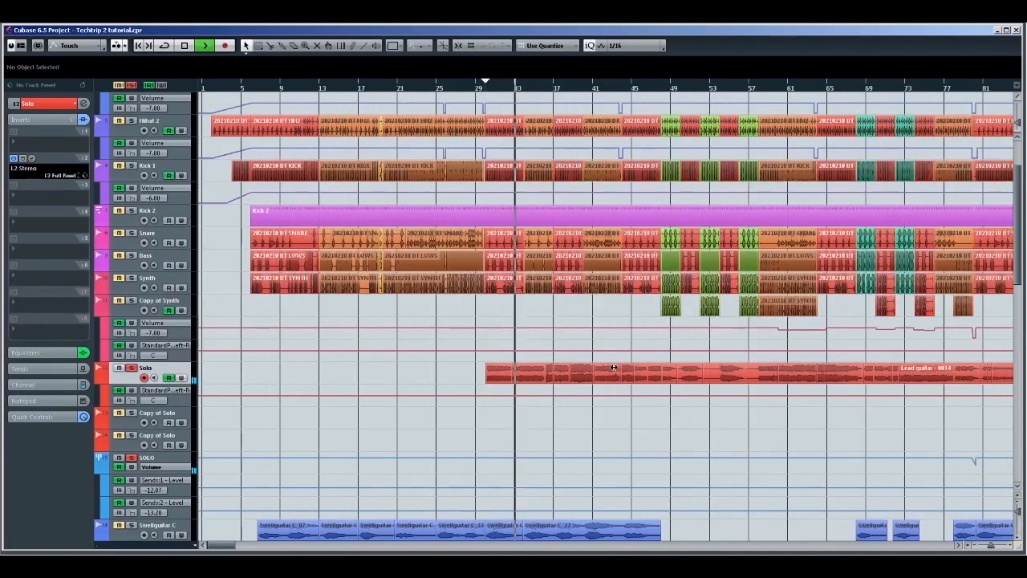
{"action": "key", "text": "h"}
{"action": "key", "text": "h"}
{"action": "key", "text": "h"}
{"action": "key", "text": "h"}
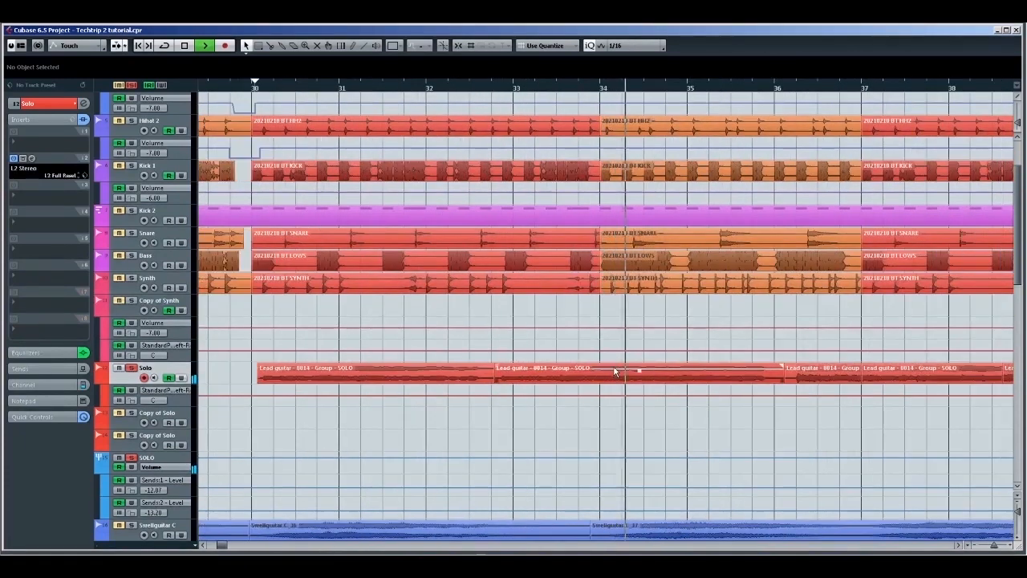
{"action": "key", "text": "g"}
{"action": "key", "text": "space"}
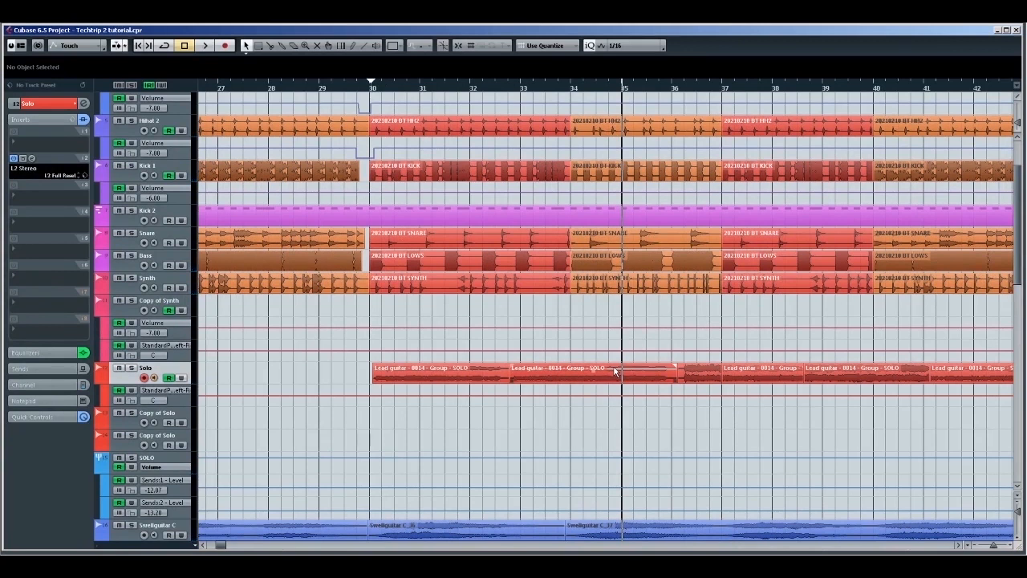
{"action": "key", "text": "h"}
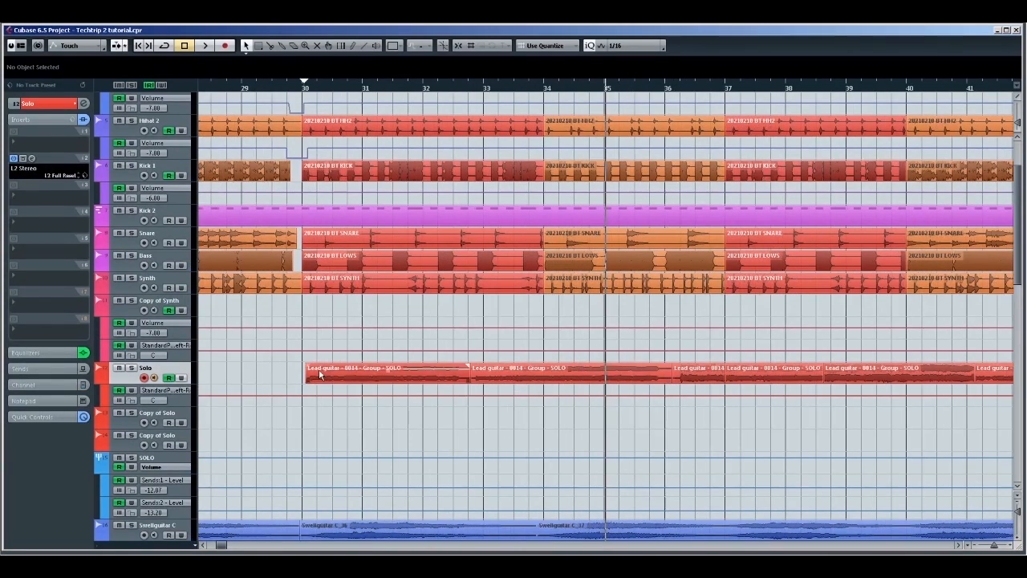
Step: Step through the lead guitar clips on the Solo track from bar 30 to bar 41 to inspect each clip's volume, ending with none selected
{"action": "left_click", "coordinate": [386, 383]}
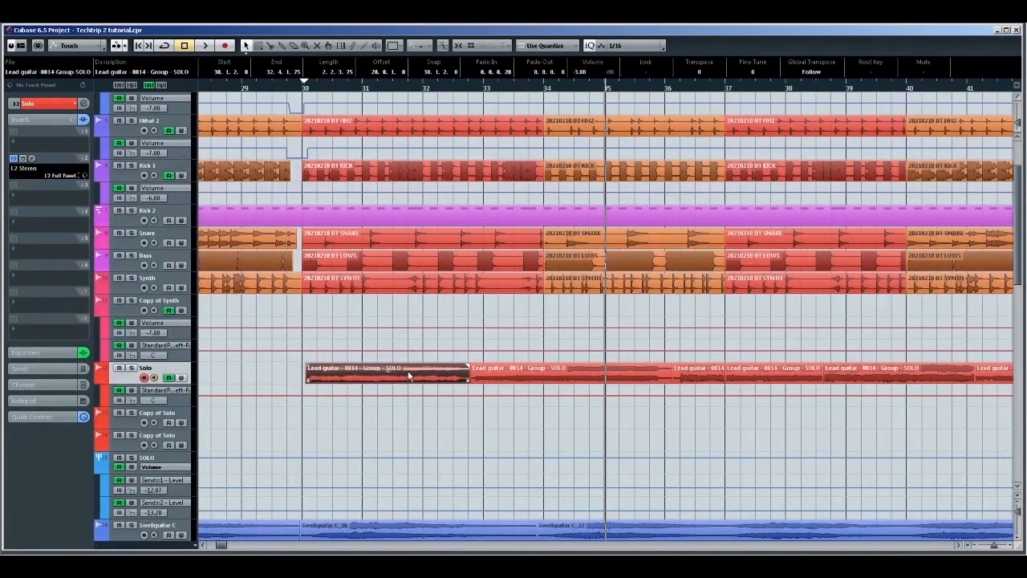
{"action": "key", "text": "Right"}
{"action": "key", "text": "Left"}
{"action": "left_click", "coordinate": [265, 374]}
{"action": "left_click", "coordinate": [363, 371]}
{"action": "left_click", "coordinate": [539, 369]}
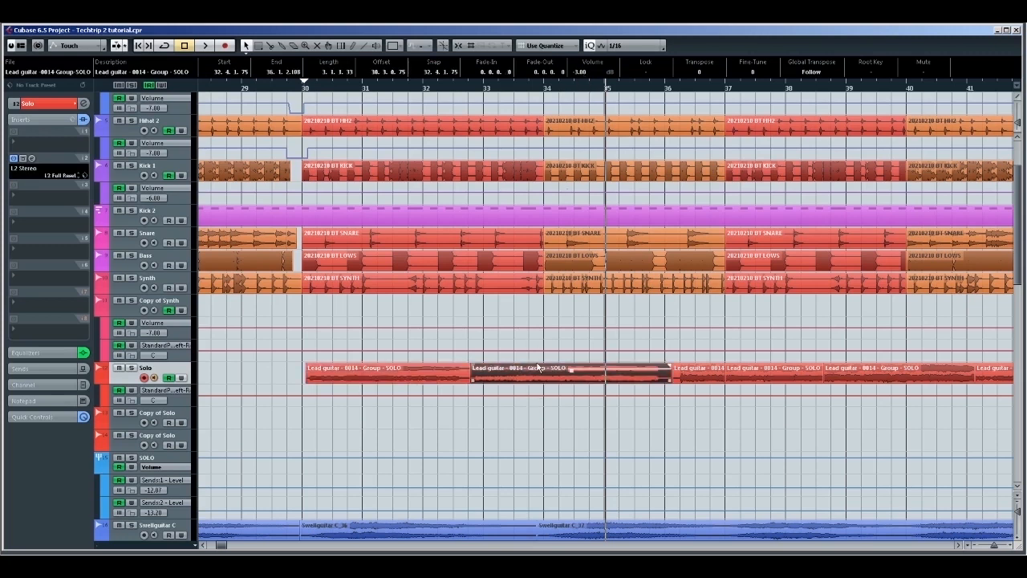
{"action": "key", "text": "Right"}
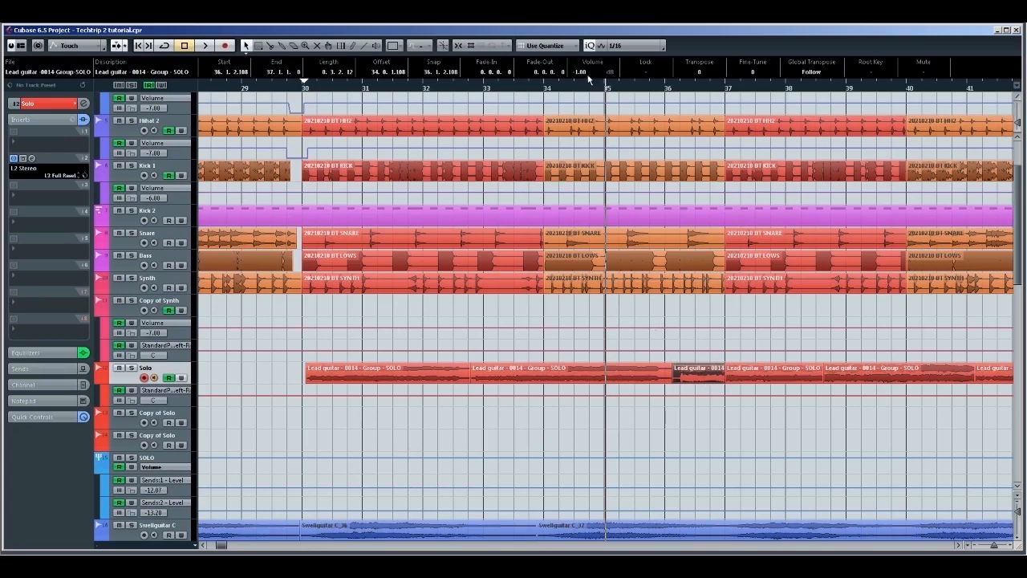
{"action": "key", "text": "Right"}
{"action": "key", "text": "Right"}
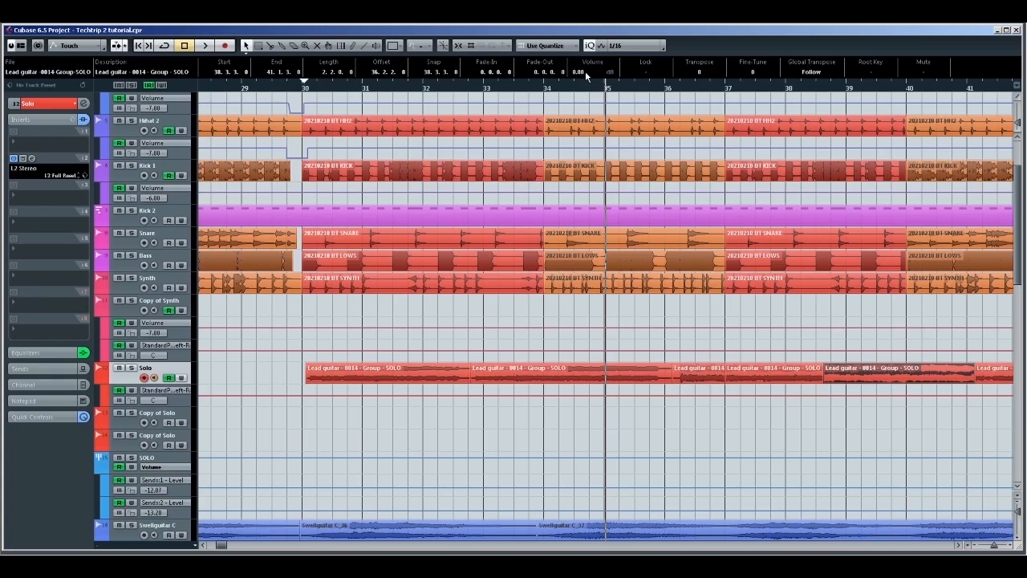
{"action": "key", "text": "Right"}
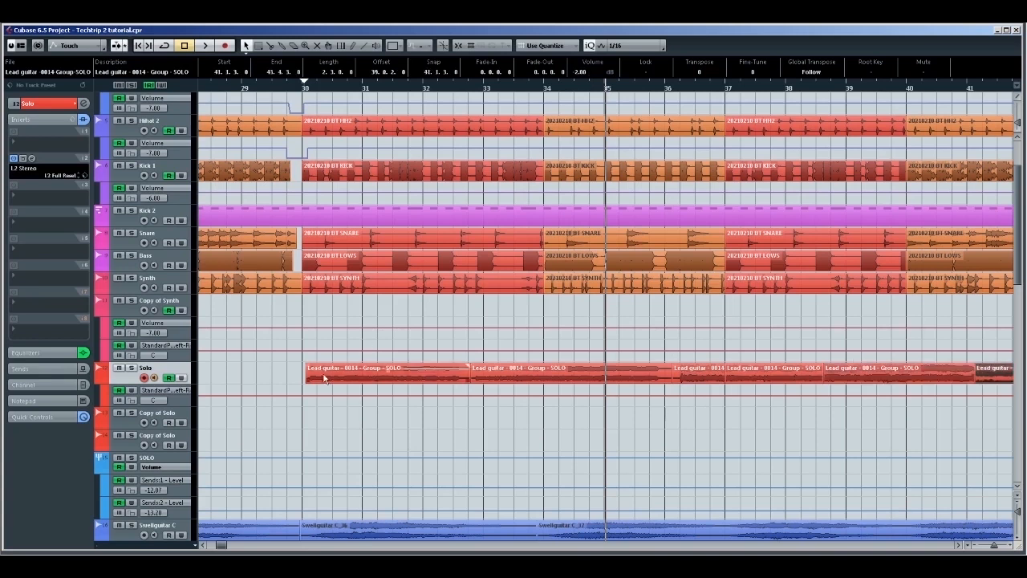
{"action": "left_click", "coordinate": [269, 370]}
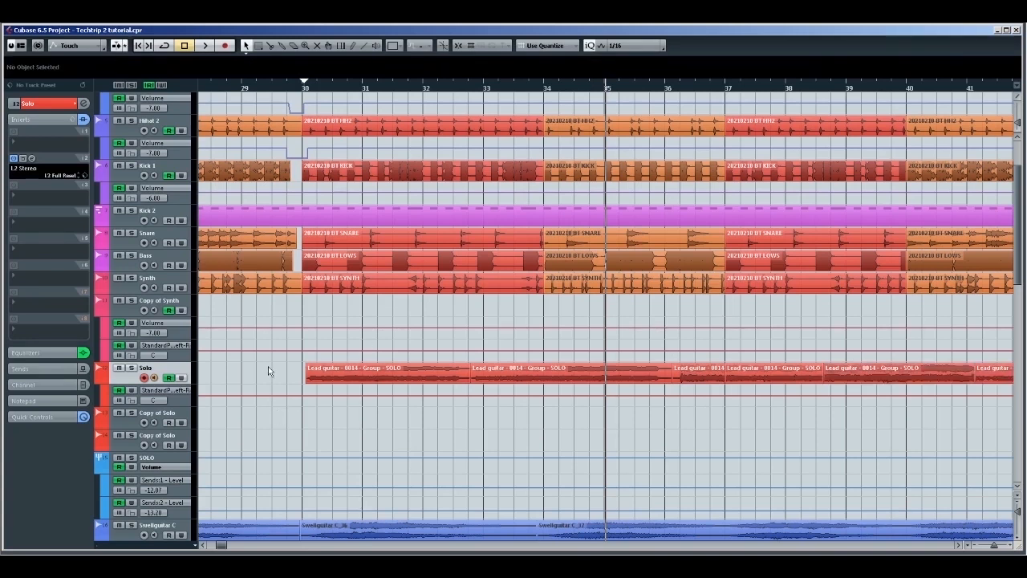
Step: Examine the full extent of the Solo track, including its zigzag pan automation between about bars 117 and 119
{"action": "key", "text": "g"}
{"action": "key", "text": "g"}
{"action": "key", "text": "g"}
{"action": "key", "text": "g"}
{"action": "key", "text": "g"}
{"action": "key", "text": "g"}
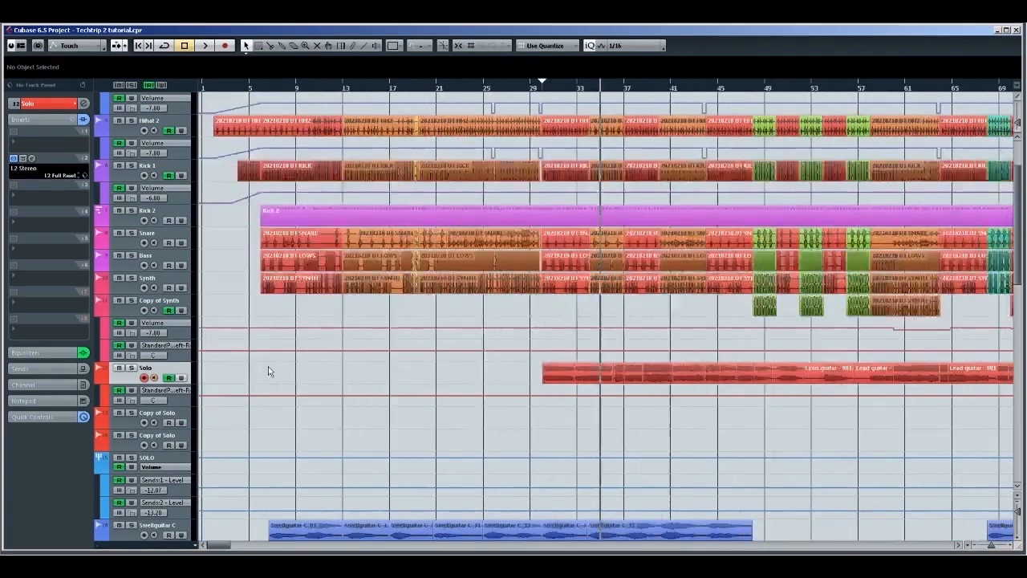
{"action": "key", "text": "g"}
{"action": "key", "text": "g"}
{"action": "key", "text": "g"}
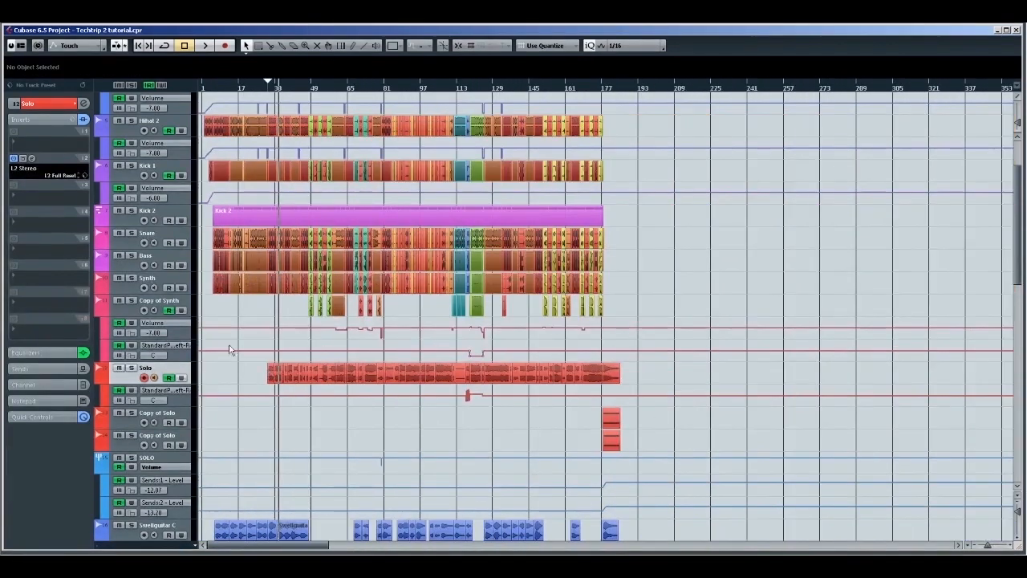
{"action": "scroll", "coordinate": [212, 350], "scroll_direction": "down", "scroll_amount": 4}
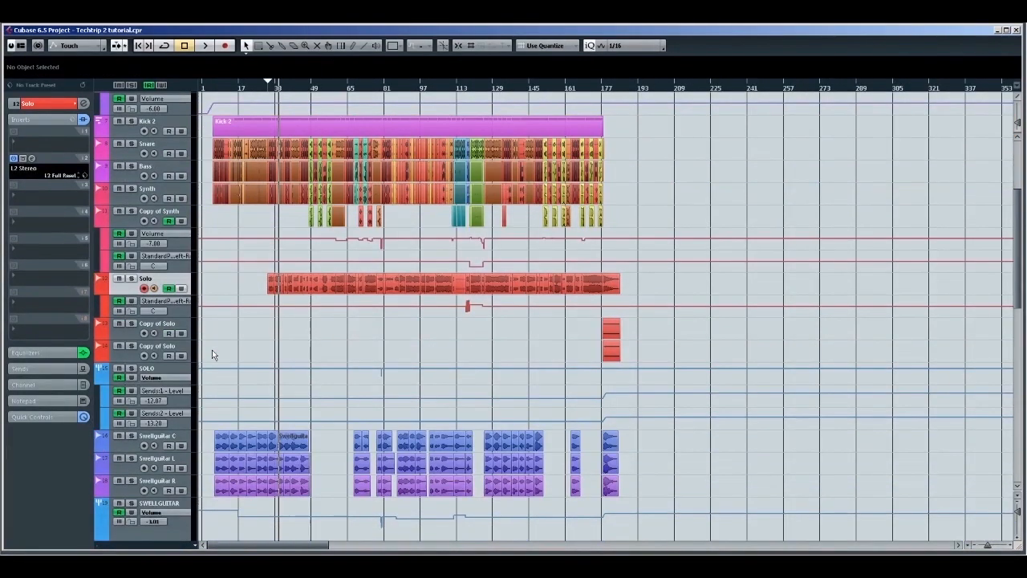
{"action": "key", "text": "h"}
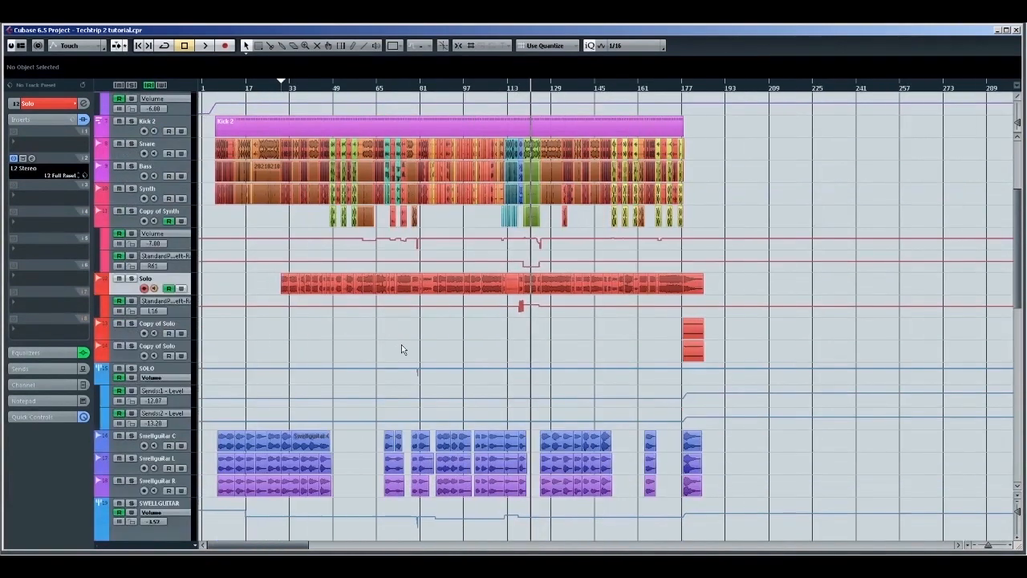
{"action": "key", "text": "h"}
{"action": "key", "text": "h"}
{"action": "key", "text": "h"}
{"action": "key", "text": "h"}
{"action": "key", "text": "h"}
{"action": "key", "text": "h"}
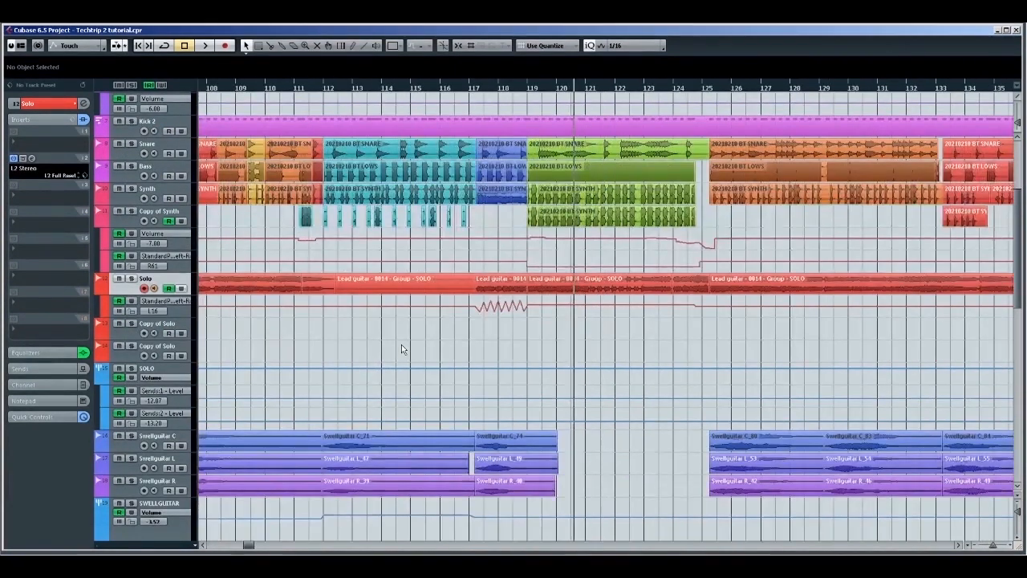
{"action": "key", "text": "h"}
{"action": "key", "text": "h"}
{"action": "key", "text": "h"}
{"action": "key", "text": "h"}
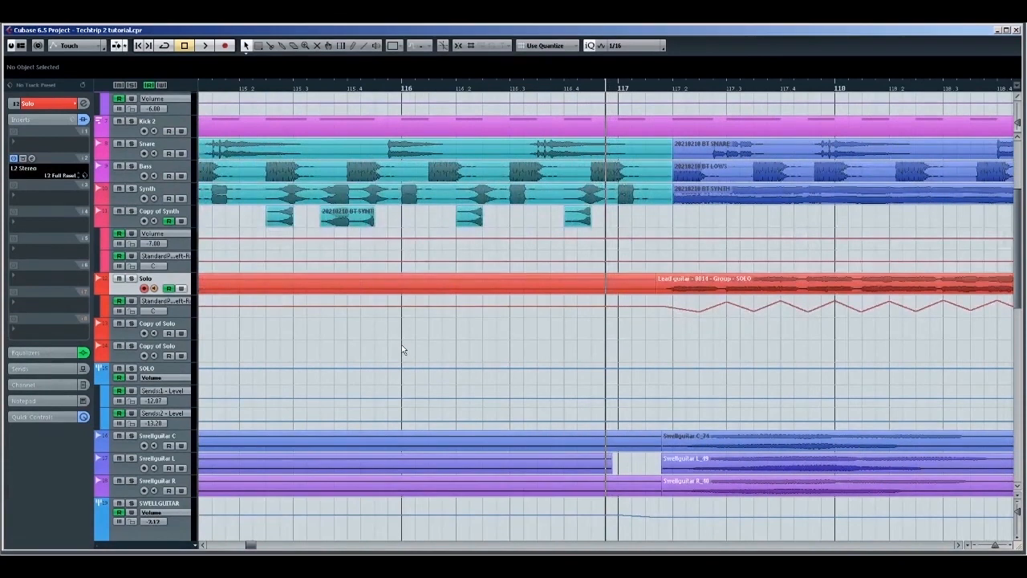
Step: Audition the Solo track in solo through its zigzag pan automation, from just before bar 117 to about bar 119
{"action": "key", "text": "space"}
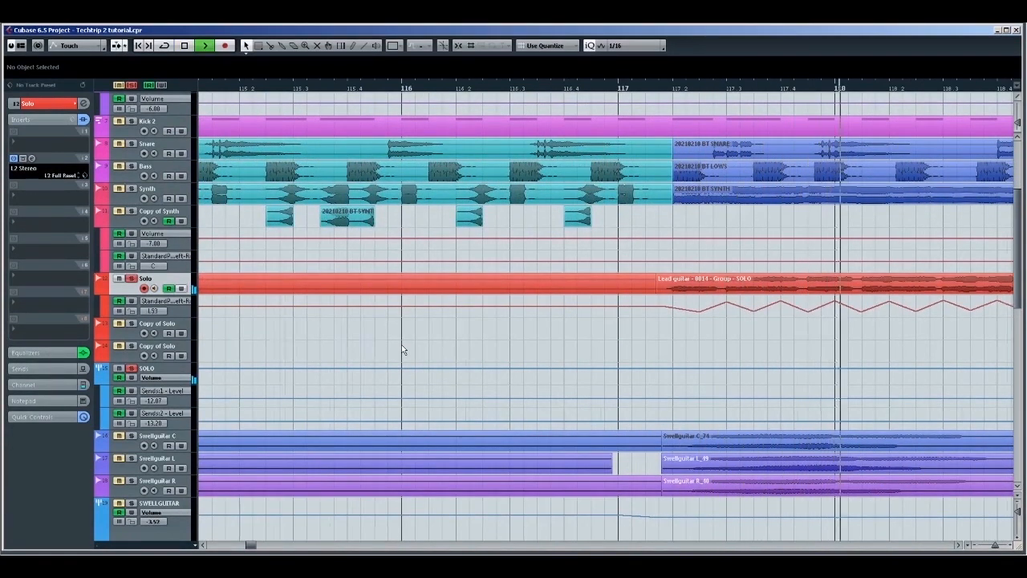
{"action": "key", "text": "g"}
{"action": "key", "text": "g"}
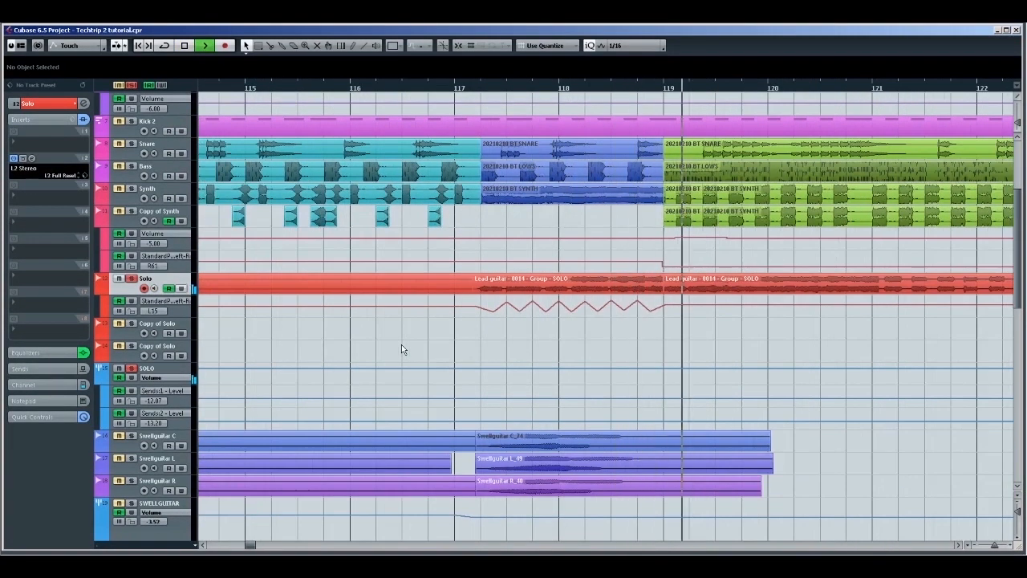
{"action": "key", "text": "space"}
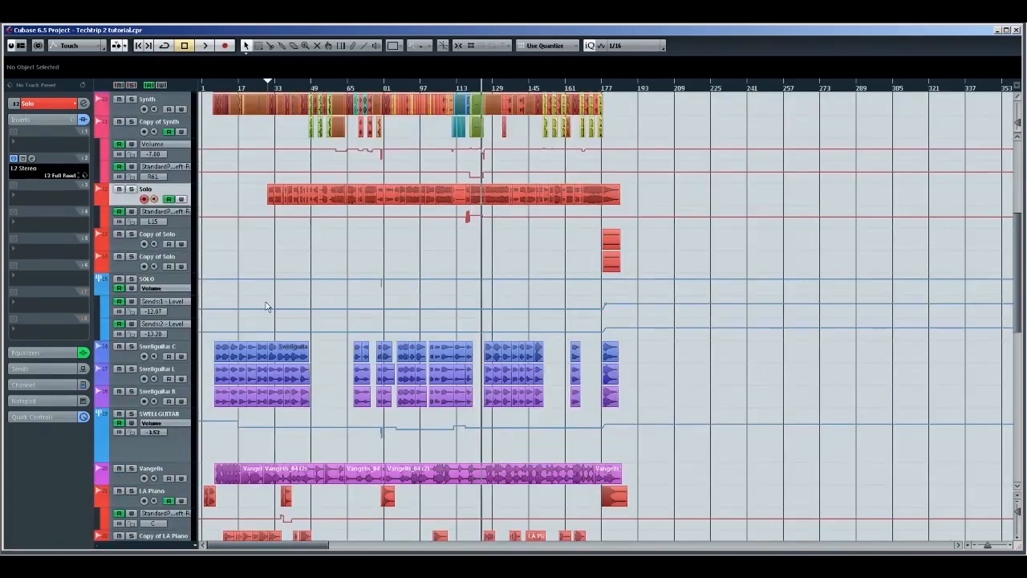
Step: Audition the Solo track's closing lead guitar clip in solo from just after bar 177 to about bar 179, ending with solo off
{"action": "key", "text": "KP_Add"}
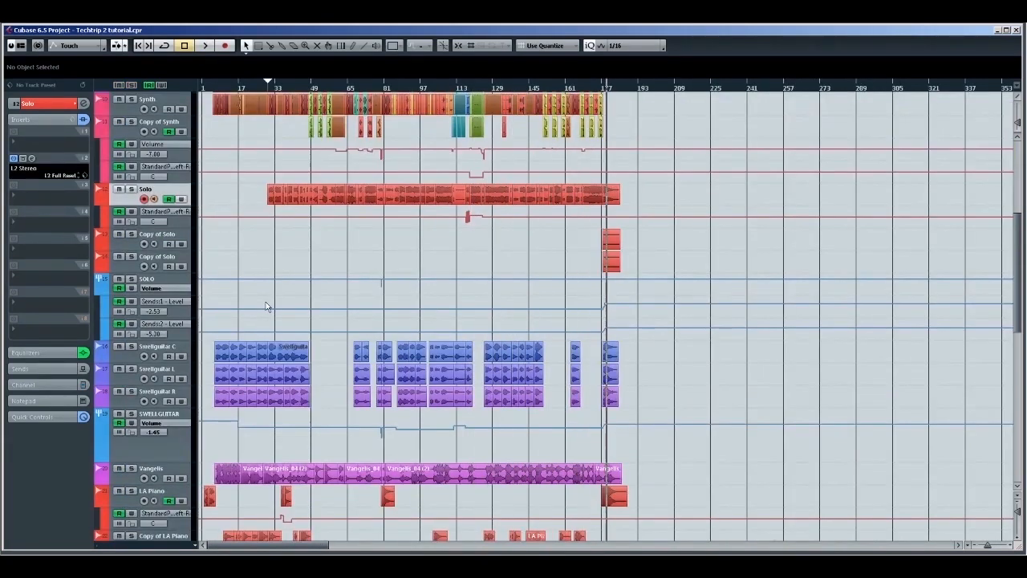
{"action": "key", "text": "h"}
{"action": "key", "text": "h"}
{"action": "key", "text": "h"}
{"action": "key", "text": "h"}
{"action": "key", "text": "h"}
{"action": "key", "text": "h"}
{"action": "key", "text": "KP_Subtract"}
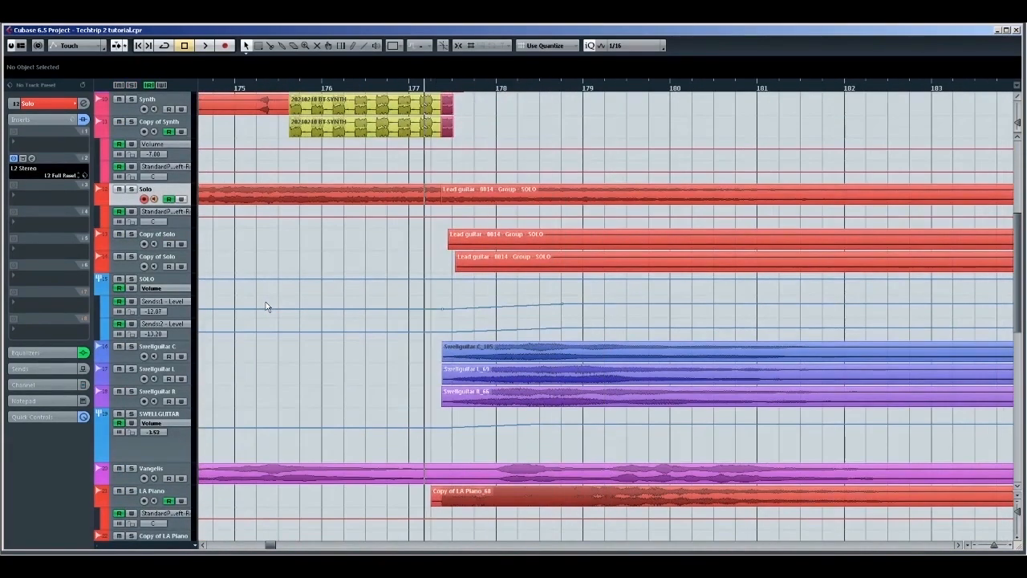
{"action": "key", "text": "space"}
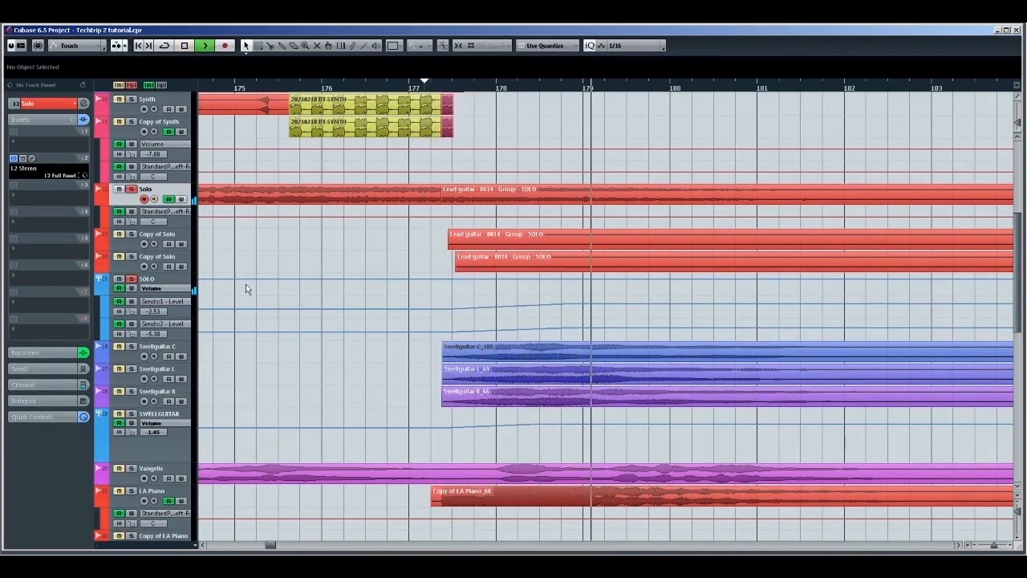
{"action": "key", "text": "space"}
{"action": "key", "text": "s"}
Step: Inspect the offset clips on the two Copy of Solo tracks after bar 177, and select both tracks together with Solo
{"action": "key", "text": "g"}
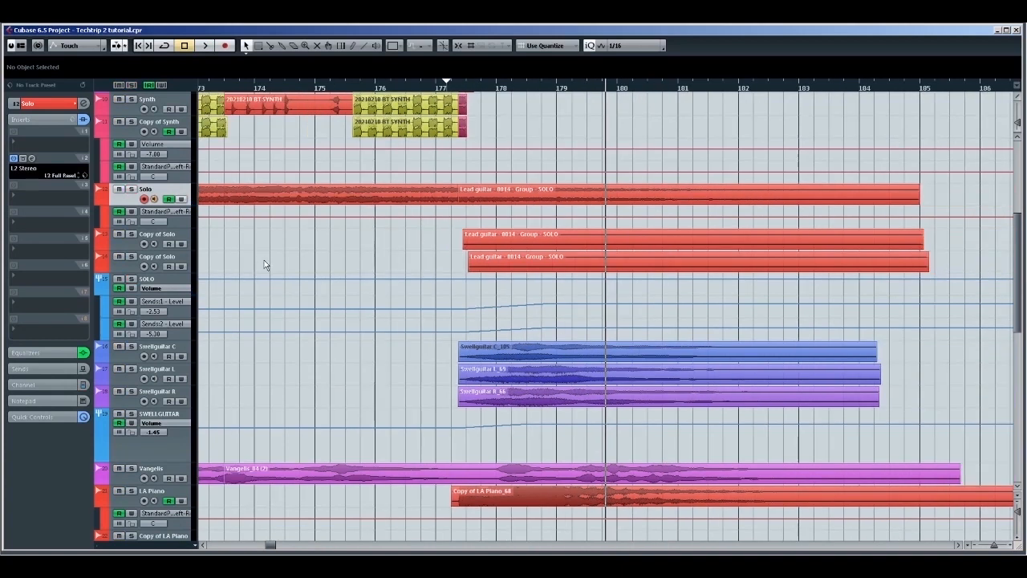
{"action": "scroll", "coordinate": [278, 258], "scroll_direction": "up", "scroll_amount": 1}
{"action": "scroll", "coordinate": [343, 305], "scroll_direction": "down", "scroll_amount": 1}
{"action": "key", "text": "h"}
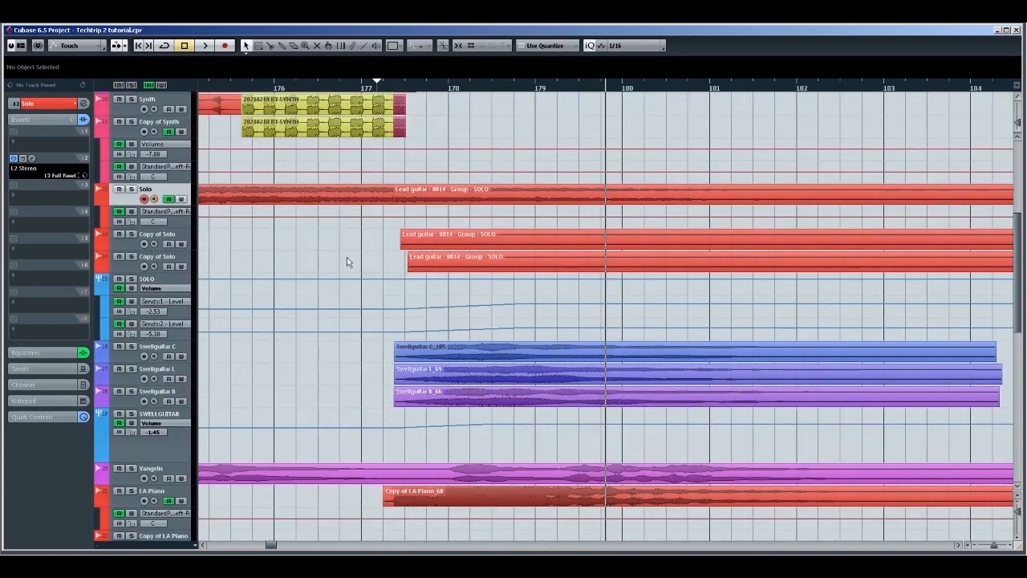
{"action": "key", "text": "h"}
{"action": "key", "text": "Down"}
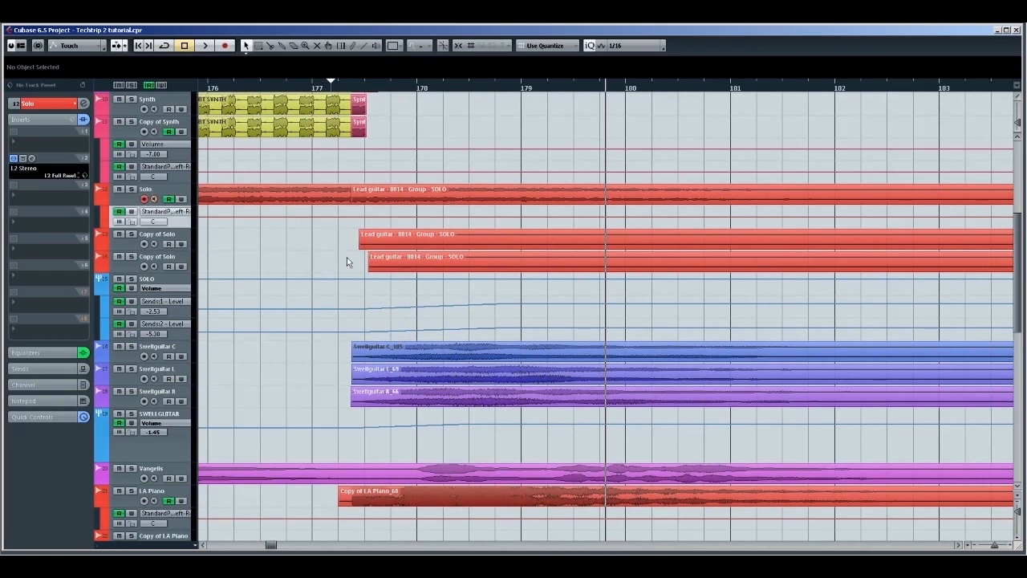
{"action": "key", "text": "Down"}
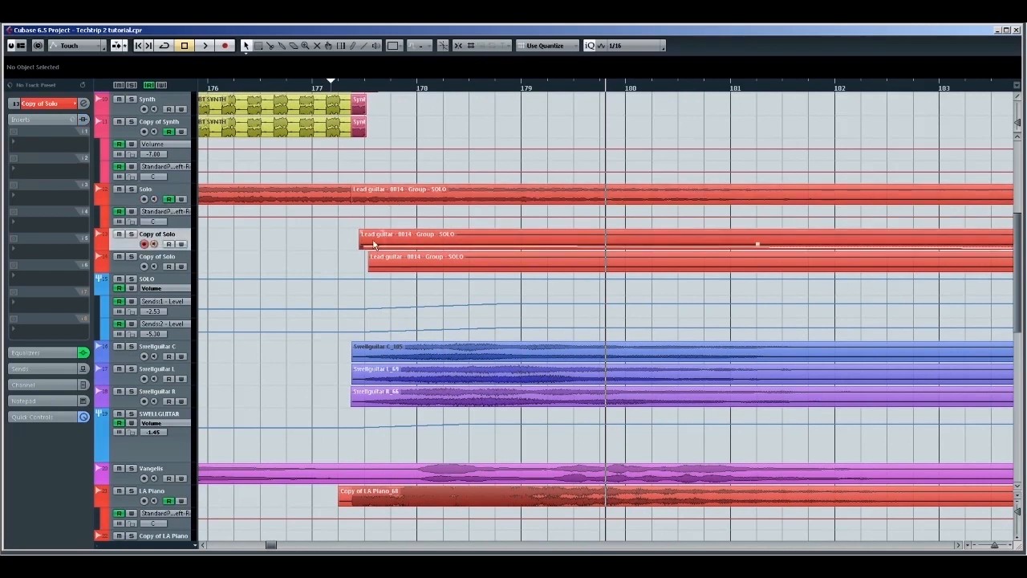
{"action": "left_click", "coordinate": [386, 260]}
{"action": "left_click", "coordinate": [330, 255]}
{"action": "key", "text": "Up"}
{"action": "key", "text": "Up"}
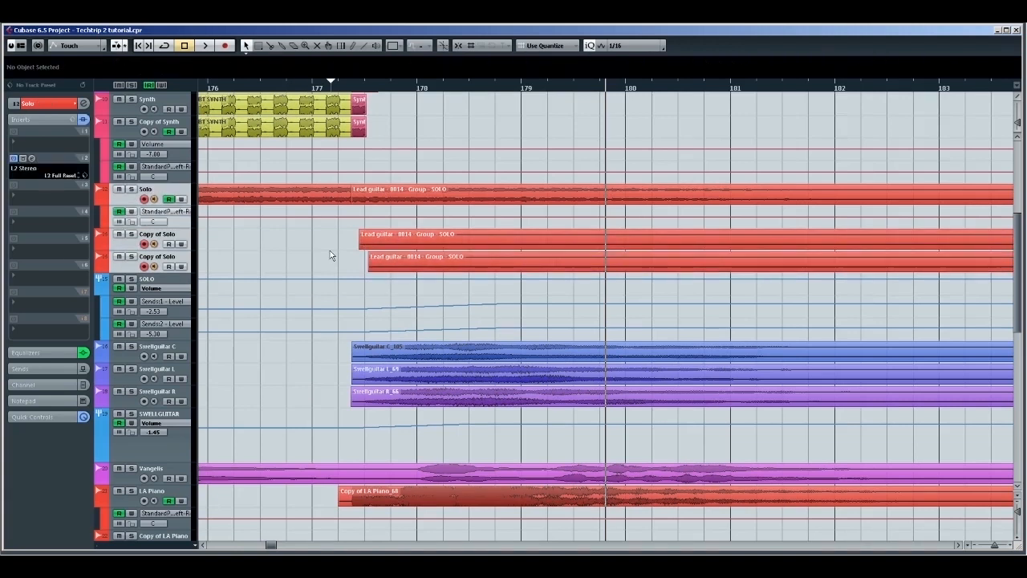
Step: Audition Solo and both Copy of Solo tracks together in solo from just after bar 177 to about bar 179, ending with solo off
{"action": "key", "text": "s"}
{"action": "key", "text": "space"}
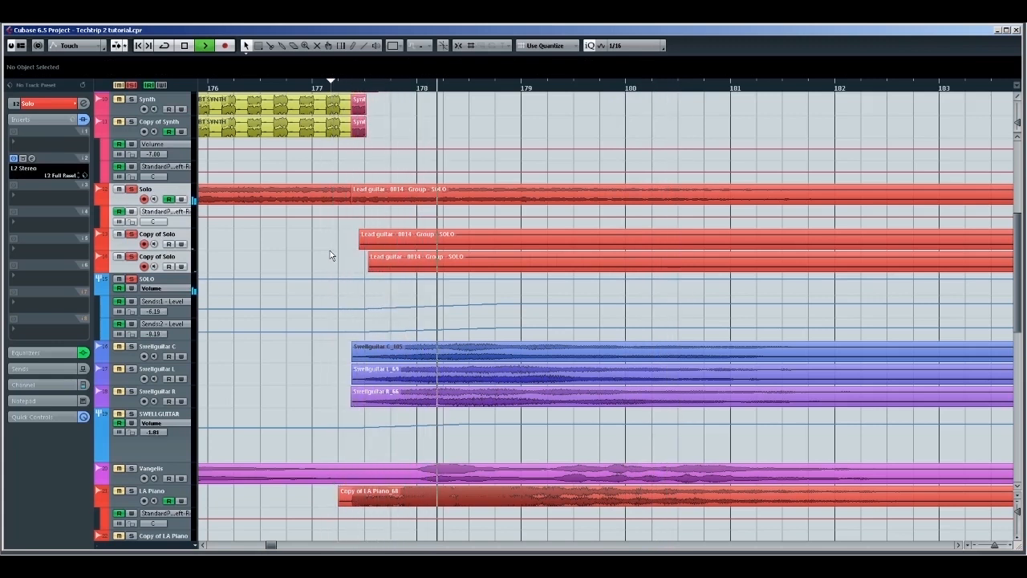
{"action": "key", "text": "space"}
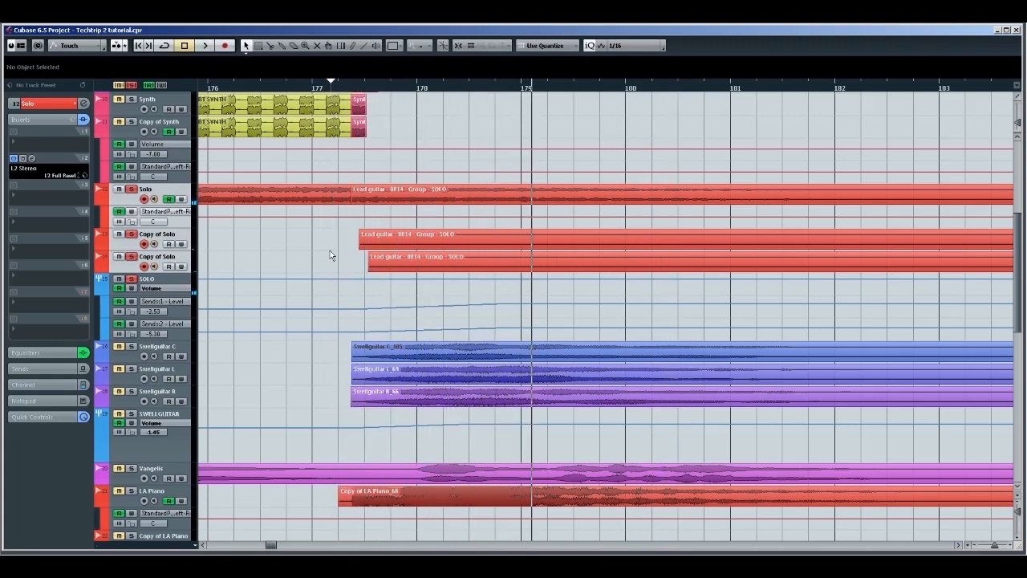
{"action": "key", "text": "s"}
Step: Select the Swellguitar C track and audition it in solo from just before its first clip to about bar 7, ending with solo off
{"action": "key", "text": "shift+f"}
{"action": "left_click", "coordinate": [126, 359]}
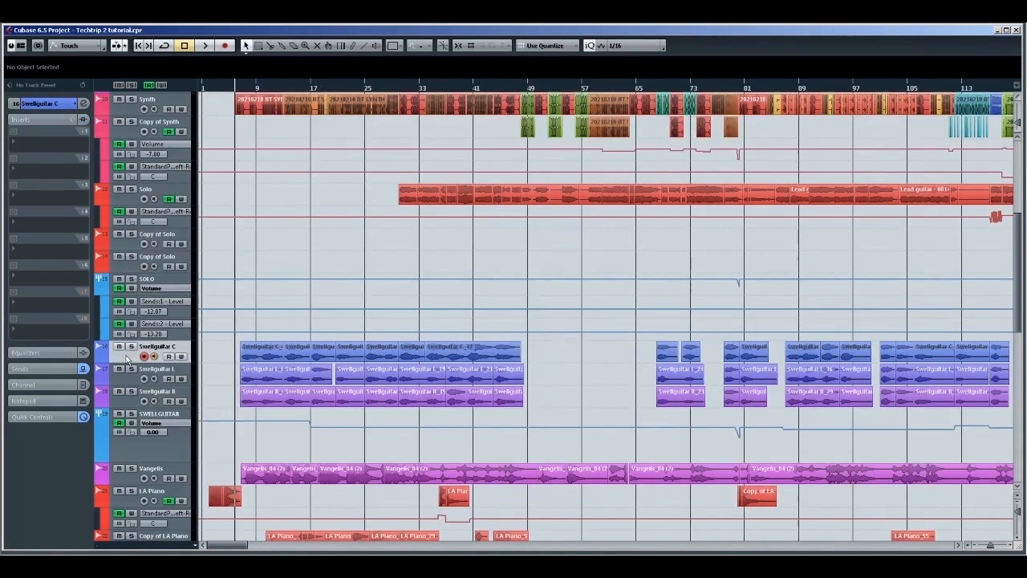
{"action": "key", "text": "s"}
{"action": "key", "text": "h"}
{"action": "key", "text": "h"}
{"action": "key", "text": "h"}
{"action": "key", "text": "h"}
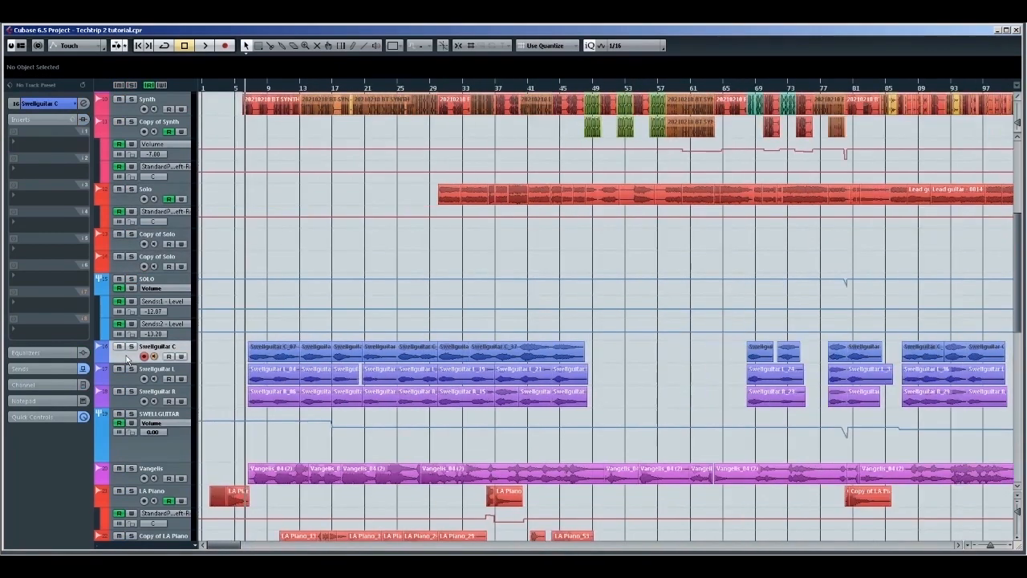
{"action": "key", "text": "space"}
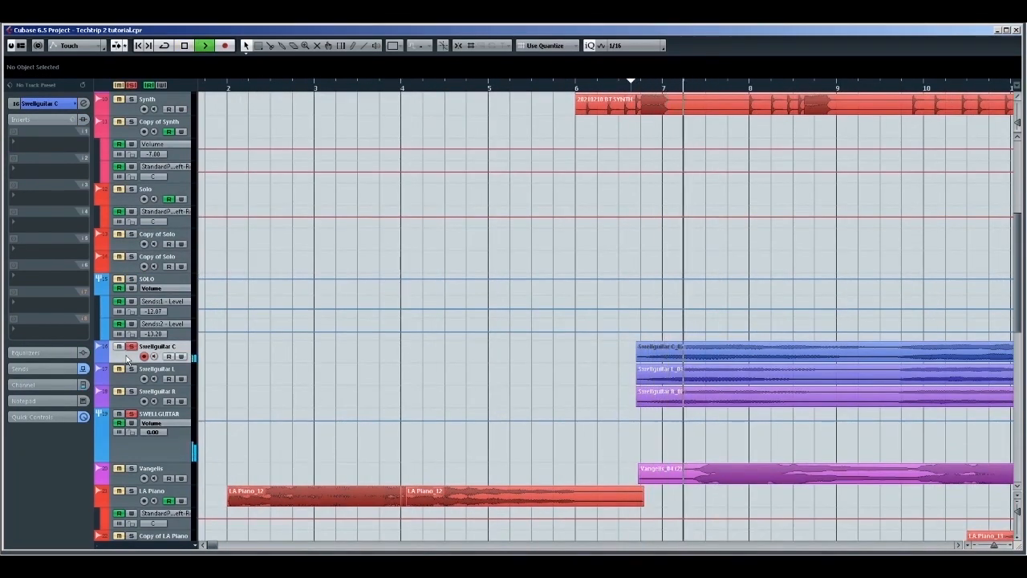
{"action": "key", "text": "space"}
{"action": "key", "text": "s"}
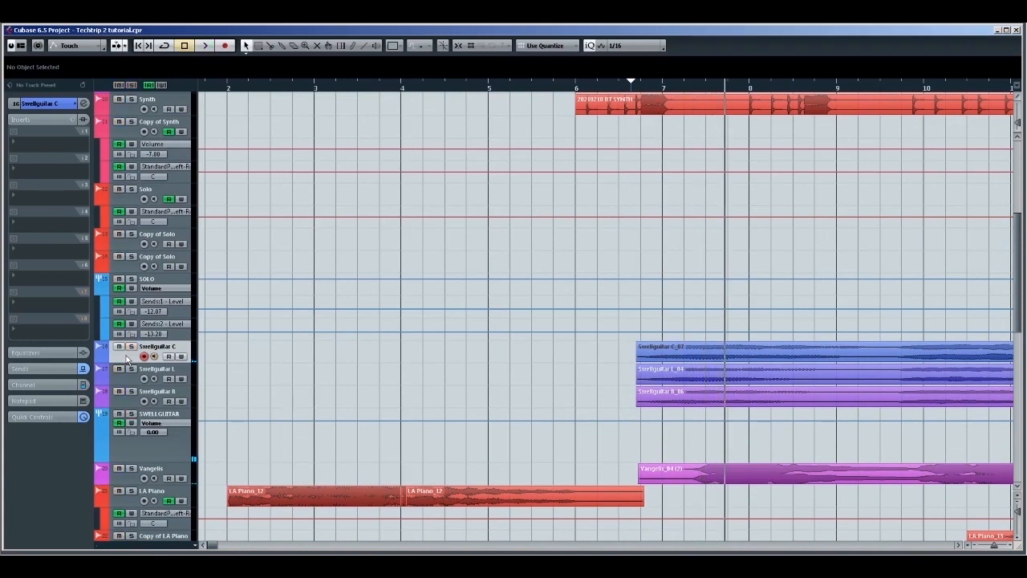
Step: Select the Swellguitar C, Swellguitar L and Swellguitar R tracks together, keeping their first clips in view
{"action": "key", "text": "g"}
{"action": "key", "text": "g"}
{"action": "key", "text": "g"}
{"action": "key", "text": "g"}
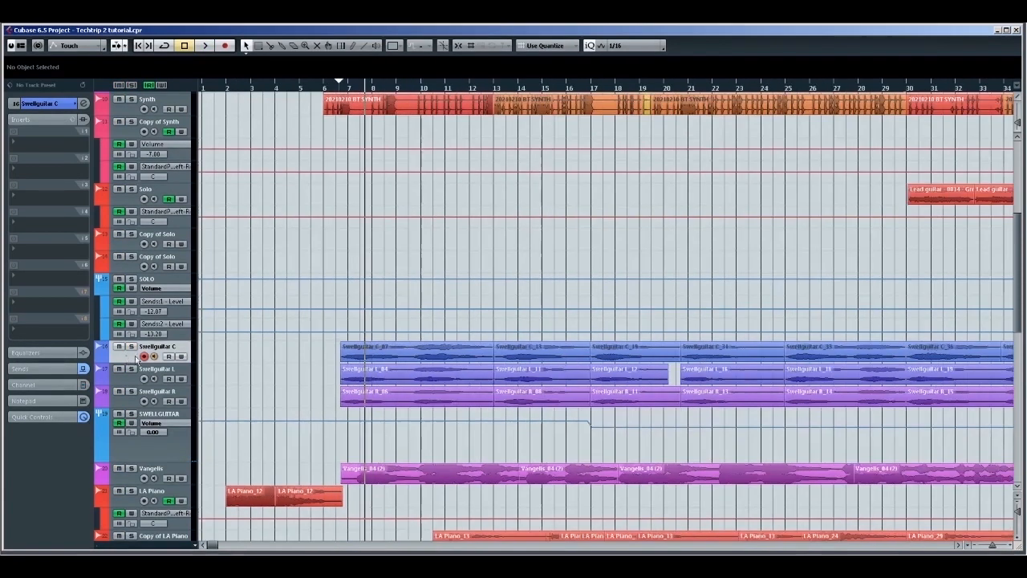
{"action": "key", "text": "h"}
{"action": "key", "text": "h"}
{"action": "key", "text": "g"}
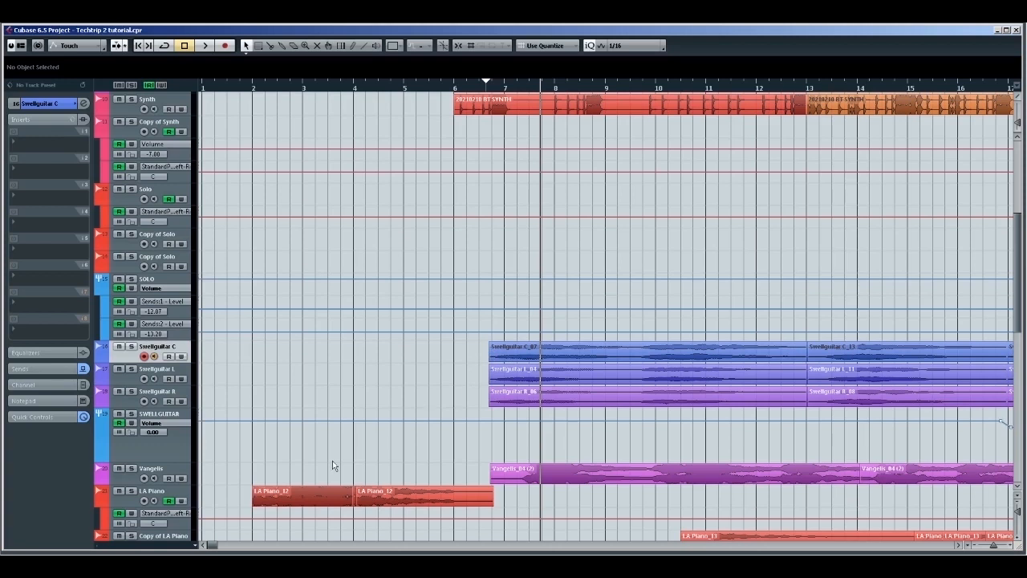
{"action": "key", "text": "g"}
{"action": "key", "text": "h"}
{"action": "key", "text": "h"}
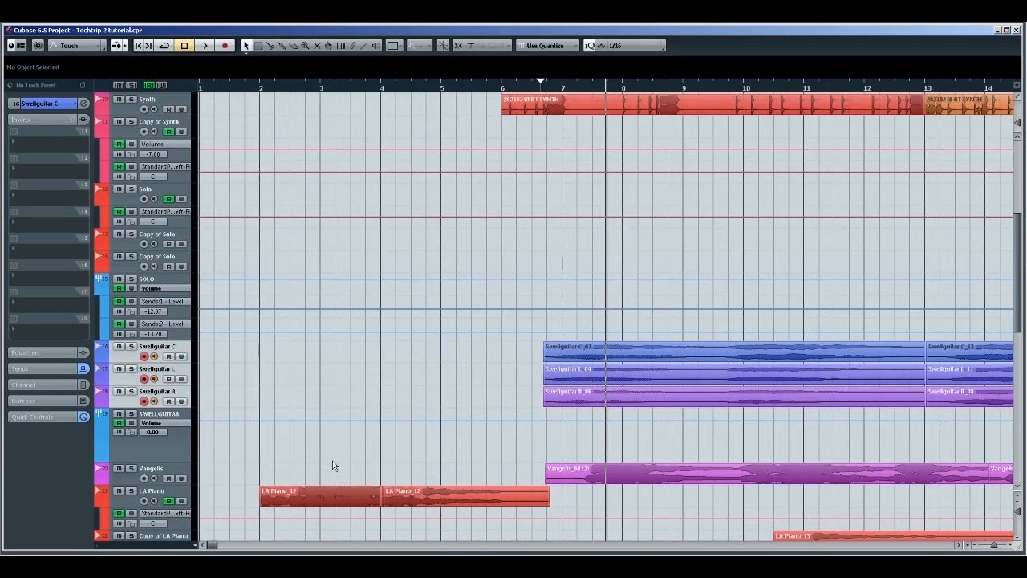
Step: Audition the Swellguitar C, Swellguitar L and Swellguitar R tracks together in solo to about bar 16, ending with solo off
{"action": "key", "text": "s"}
{"action": "key", "text": "space"}
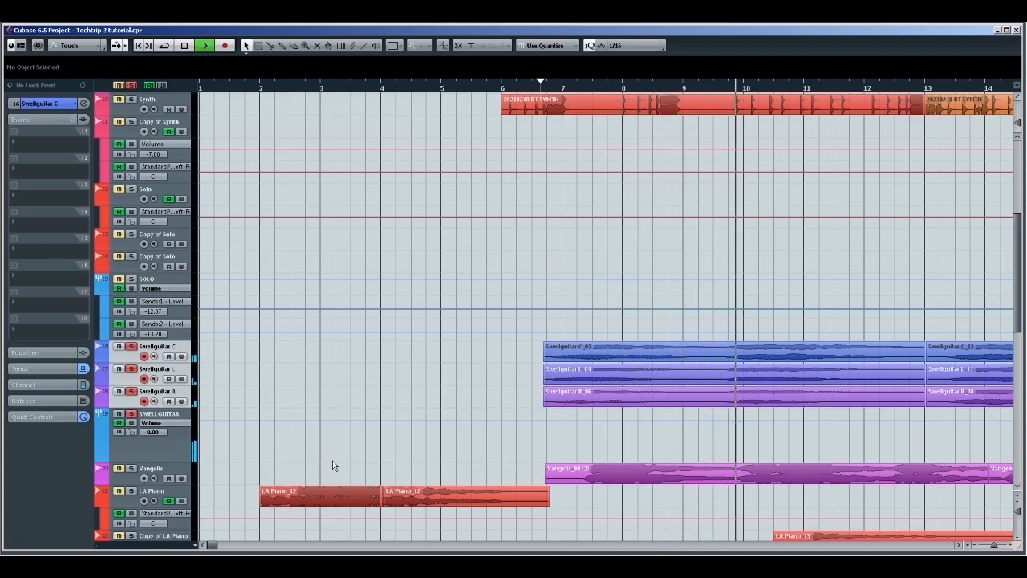
{"action": "key", "text": "g"}
{"action": "key", "text": "g"}
{"action": "key", "text": "g"}
{"action": "key", "text": "g"}
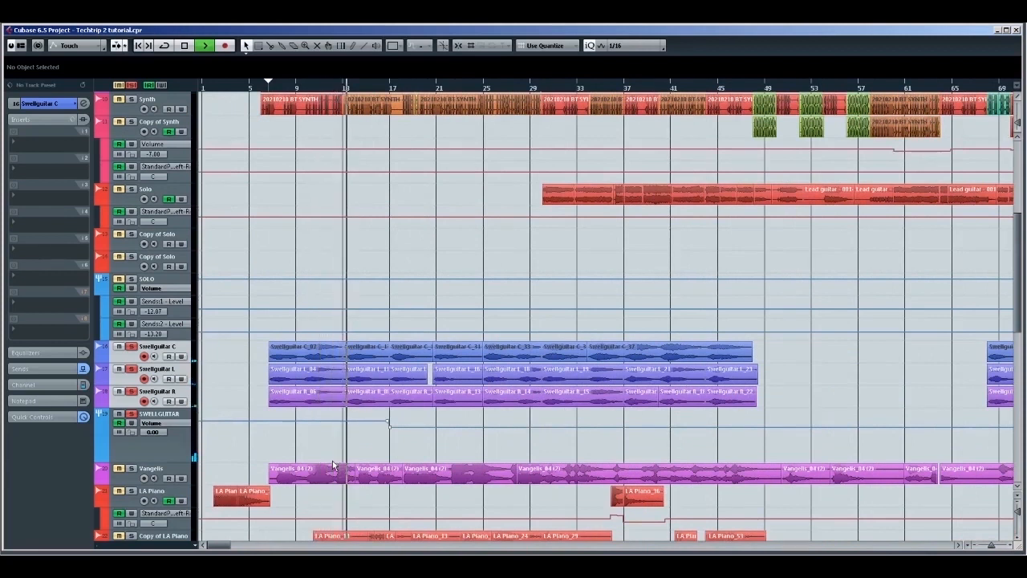
{"action": "scroll", "coordinate": [329, 414], "scroll_direction": "up", "scroll_amount": 5}
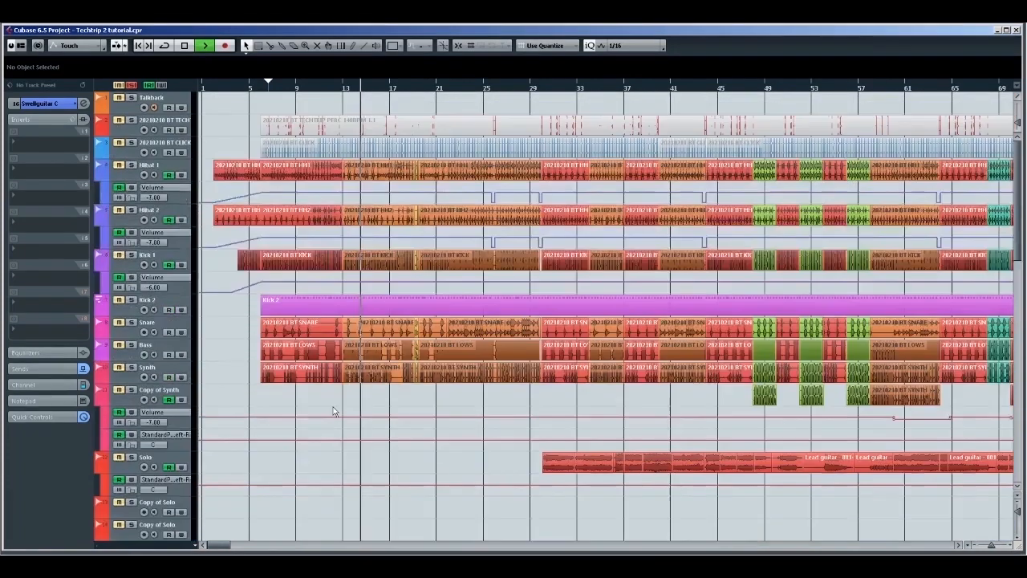
{"action": "scroll", "coordinate": [333, 411], "scroll_direction": "down", "scroll_amount": 5}
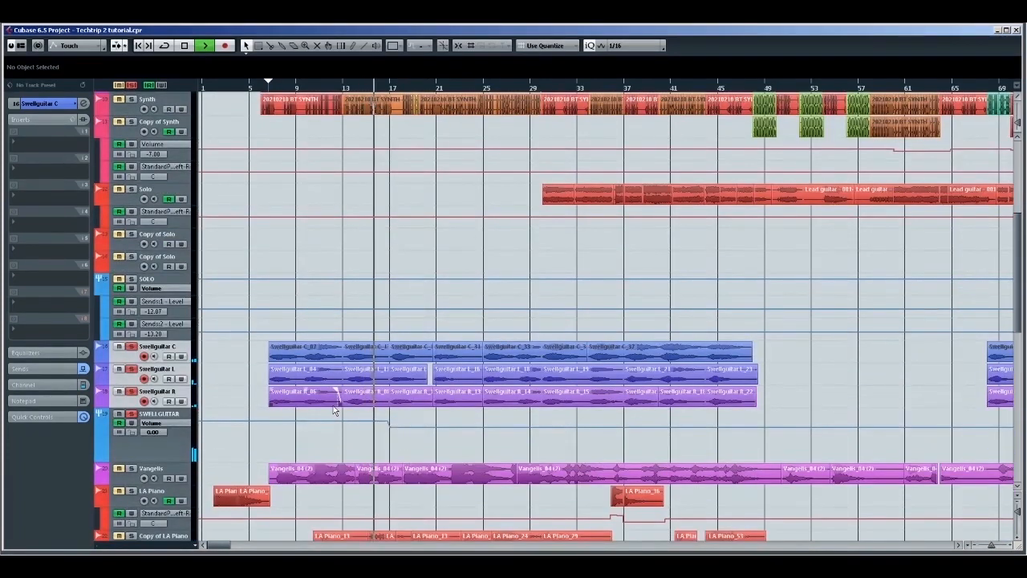
{"action": "key", "text": "space"}
Step: Select the Vangelis track, set the playhead just before its first clip ahead of bar 7, and examine its clips
{"action": "scroll", "coordinate": [337, 425], "scroll_direction": "down", "scroll_amount": 4}
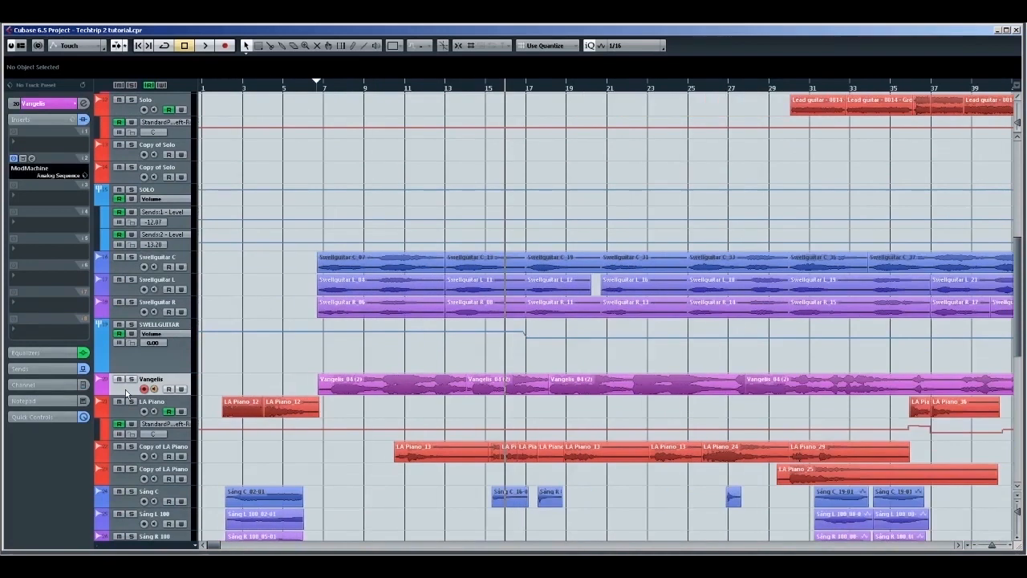
{"action": "key", "text": "h"}
{"action": "key", "text": "h"}
{"action": "key", "text": "h"}
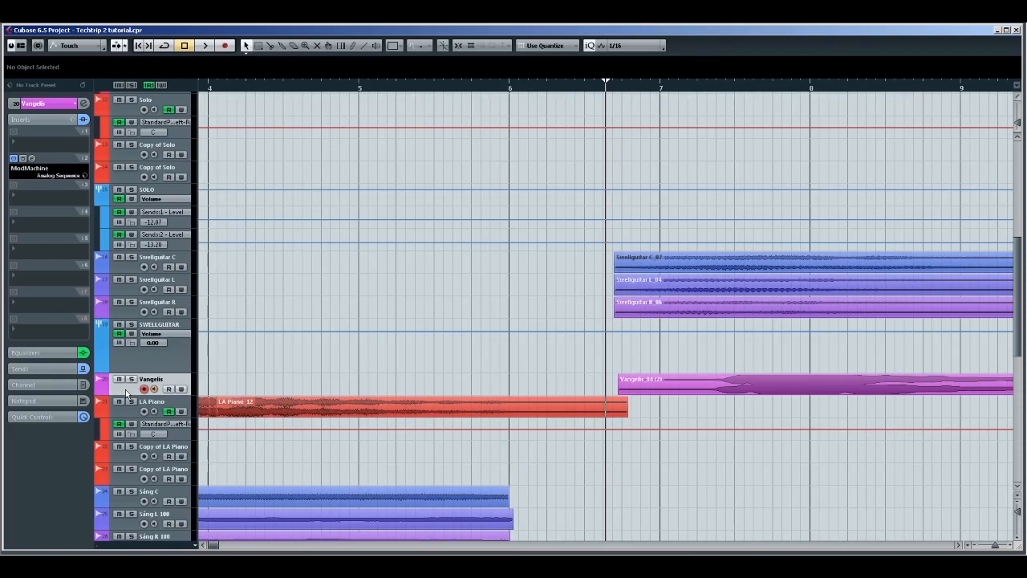
{"action": "key", "text": "g"}
{"action": "key", "text": "g"}
{"action": "key", "text": "g"}
{"action": "key", "text": "g"}
{"action": "key", "text": "g"}
{"action": "key", "text": "g"}
{"action": "key", "text": "g"}
{"action": "key", "text": "g"}
{"action": "key", "text": "g"}
{"action": "key", "text": "g"}
{"action": "key", "text": "g"}
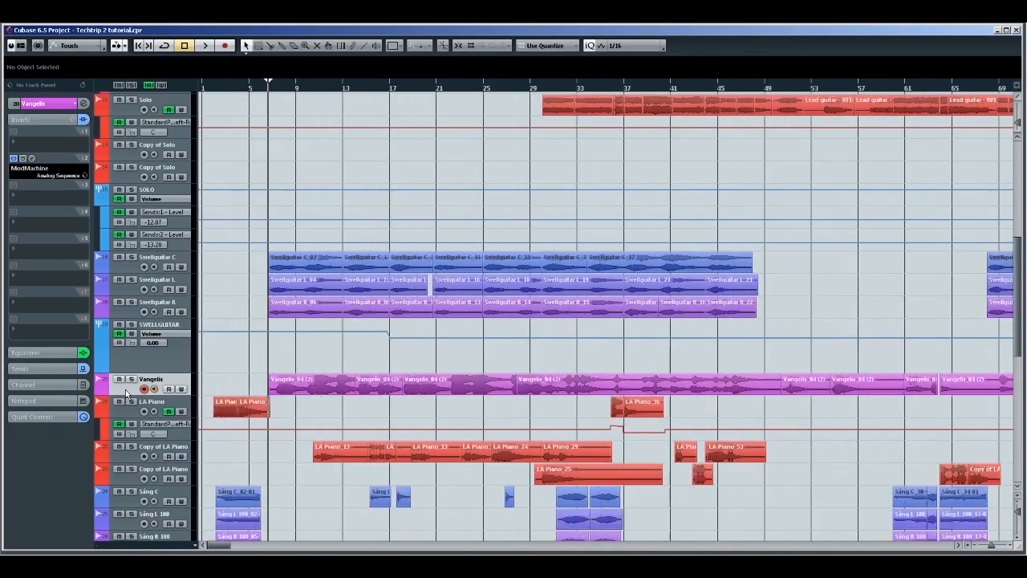
Step: Audition the Vangelis track in solo from just before its first clip to about bar 12, ending with solo off
{"action": "key", "text": "h"}
{"action": "key", "text": "h"}
{"action": "key", "text": "h"}
{"action": "key", "text": "h"}
{"action": "key", "text": "h"}
{"action": "key", "text": "h"}
{"action": "key", "text": "h"}
{"action": "key", "text": "h"}
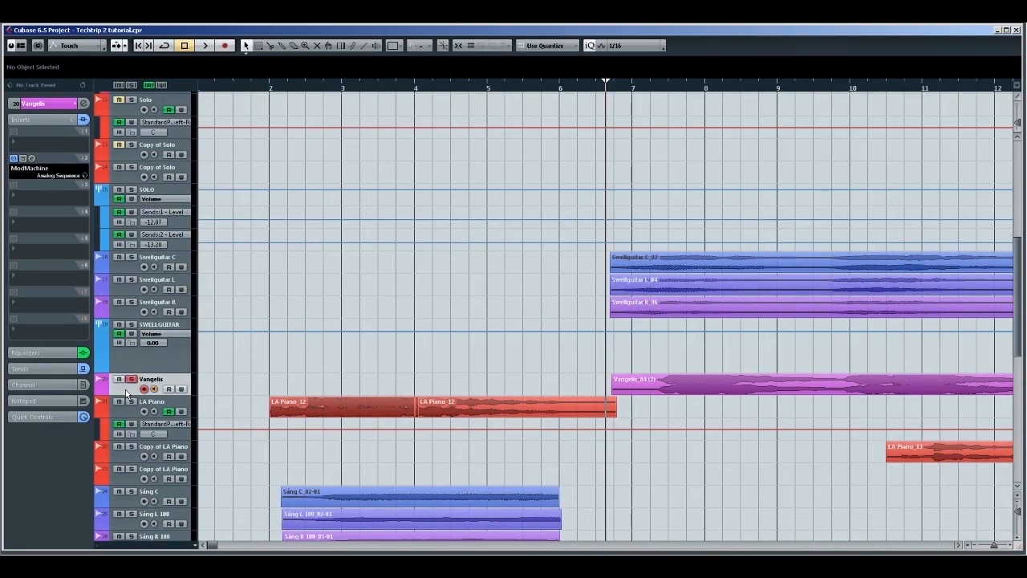
{"action": "key", "text": "space"}
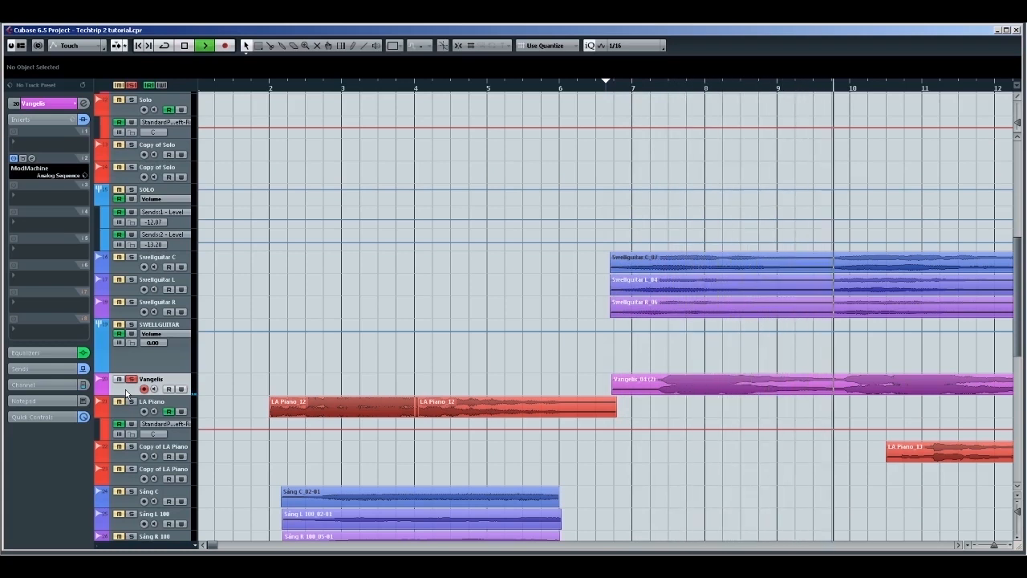
{"action": "key", "text": "g"}
{"action": "key", "text": "g"}
{"action": "key", "text": "g"}
{"action": "key", "text": "g"}
{"action": "key", "text": "g"}
{"action": "key", "text": "g"}
{"action": "key", "text": "g"}
{"action": "key", "text": "g"}
{"action": "key", "text": "g"}
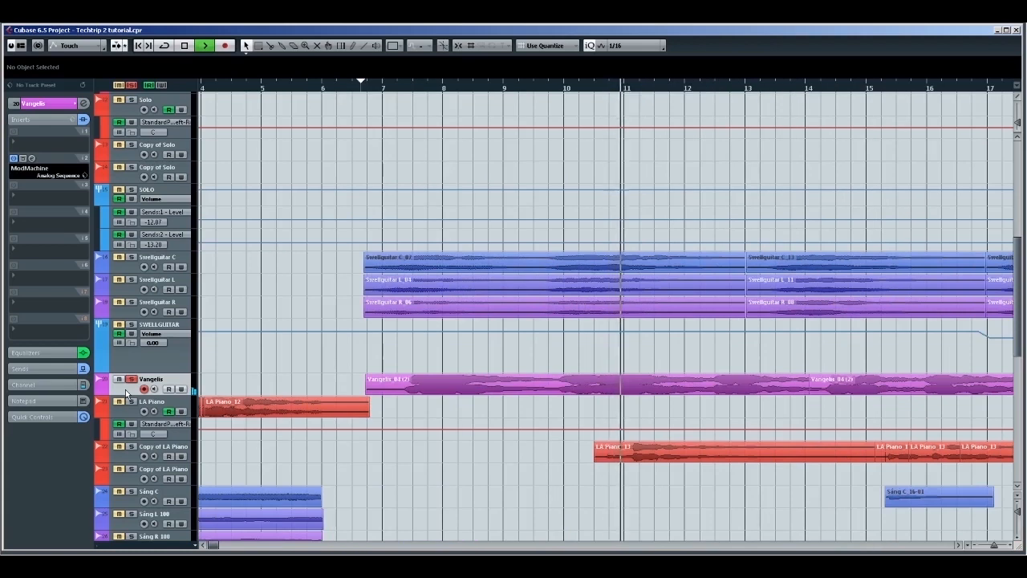
{"action": "key", "text": "h"}
{"action": "key", "text": "h"}
{"action": "key", "text": "h"}
{"action": "key", "text": "h"}
{"action": "key", "text": "h"}
{"action": "key", "text": "h"}
{"action": "key", "text": "h"}
{"action": "key", "text": "h"}
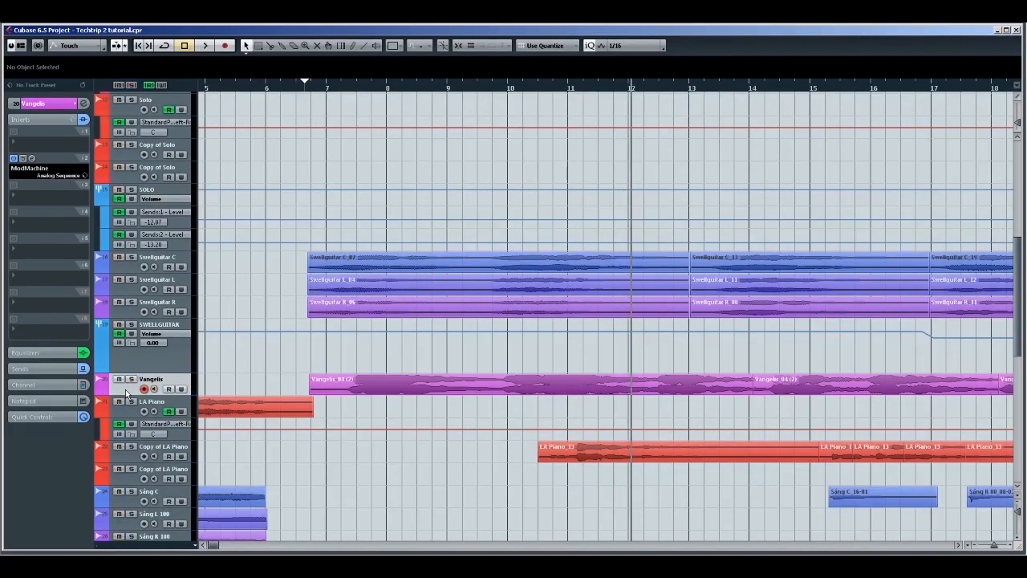
Step: Select the LA Piano track and examine how its clips are spread over the first 80 bars
{"action": "key", "text": "g"}
{"action": "key", "text": "g"}
{"action": "key", "text": "g"}
{"action": "key", "text": "g"}
{"action": "key", "text": "g"}
{"action": "key", "text": "g"}
{"action": "key", "text": "g"}
{"action": "key", "text": "g"}
{"action": "key", "text": "g"}
{"action": "key", "text": "Down"}
{"action": "key", "text": "h"}
{"action": "key", "text": "h"}
{"action": "key", "text": "h"}
{"action": "key", "text": "h"}
{"action": "key", "text": "h"}
{"action": "key", "text": "h"}
{"action": "key", "text": "h"}
{"action": "key", "text": "h"}
{"action": "key", "text": "h"}
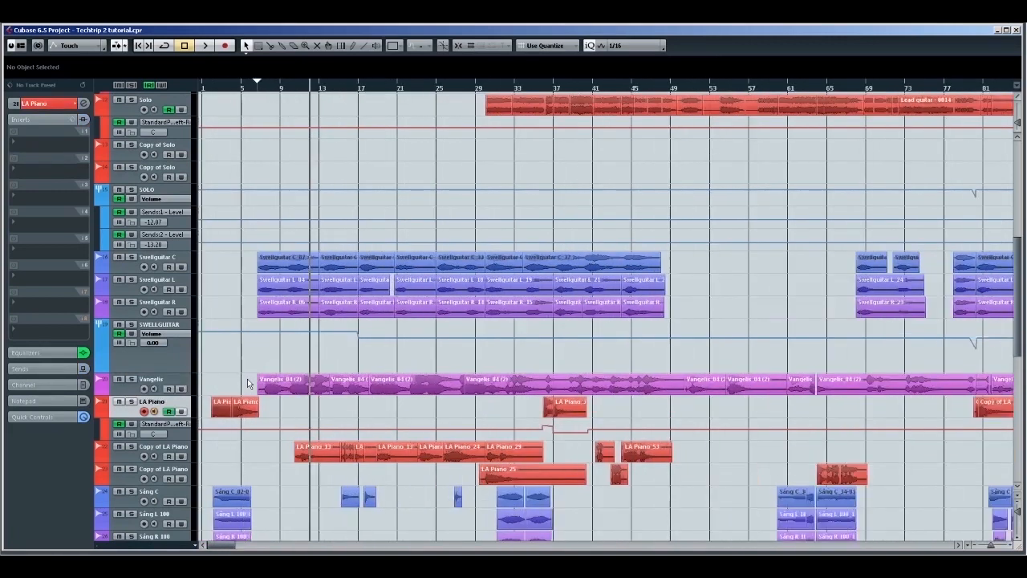
Step: Place the playhead just before the LA Piano track's first clip at bar 2 and inspect the clip's start
{"action": "key", "text": "KP_Subtract"}
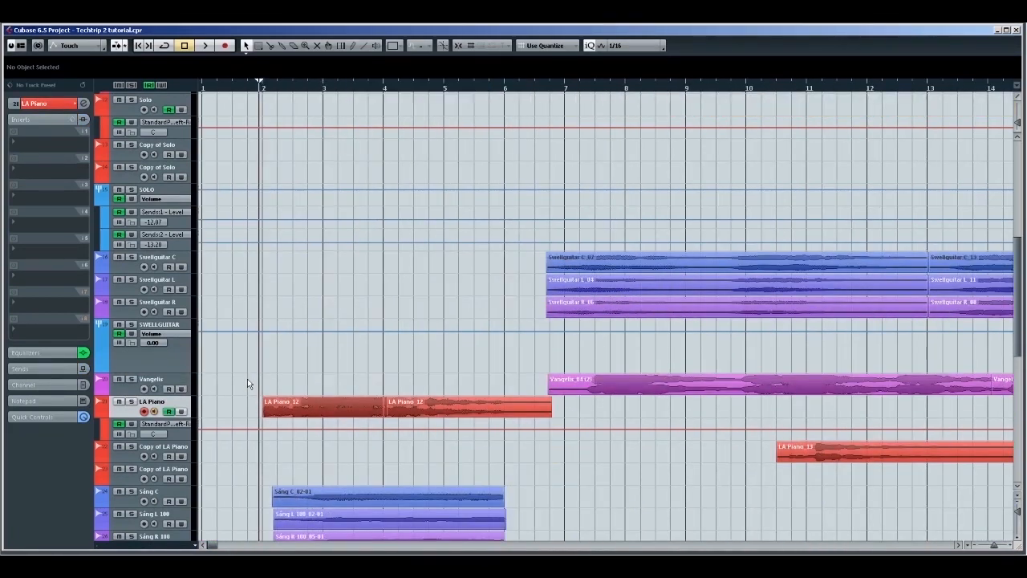
{"action": "key", "text": "h"}
{"action": "key", "text": "h"}
{"action": "key", "text": "h"}
{"action": "key", "text": "h"}
{"action": "key", "text": "h"}
{"action": "key", "text": "h"}
{"action": "key", "text": "h"}
{"action": "key", "text": "h"}
{"action": "key", "text": "h"}
{"action": "key", "text": "h"}
{"action": "key", "text": "h"}
{"action": "key", "text": "g"}
{"action": "key", "text": "g"}
{"action": "key", "text": "g"}
{"action": "key", "text": "g"}
{"action": "key", "text": "g"}
{"action": "key", "text": "g"}
{"action": "key", "text": "g"}
{"action": "key", "text": "g"}
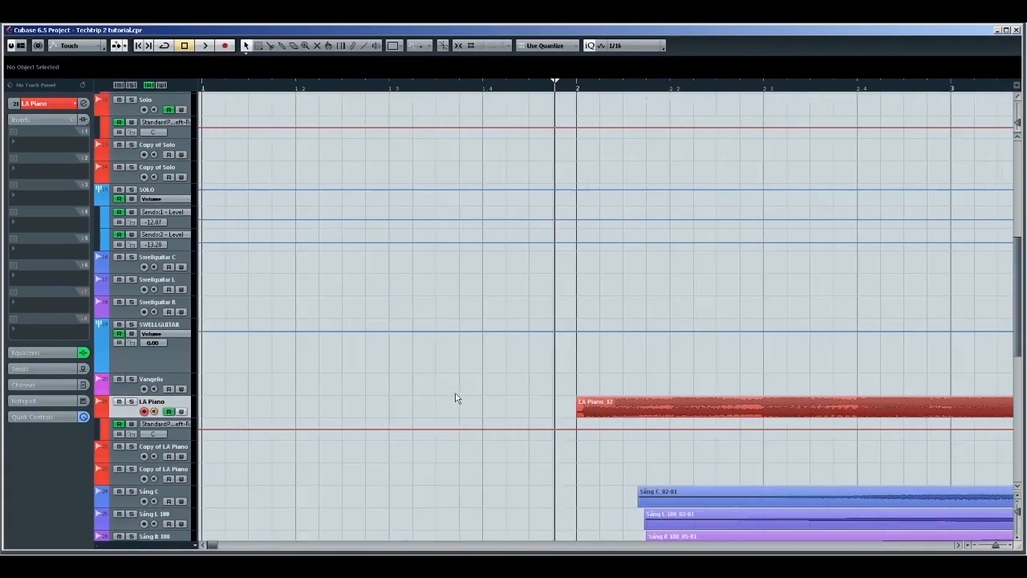
Step: Audition the LA Piano track in solo from just before bar 2 to about bar 5, ending with solo off
{"action": "key", "text": "s"}
{"action": "key", "text": "space"}
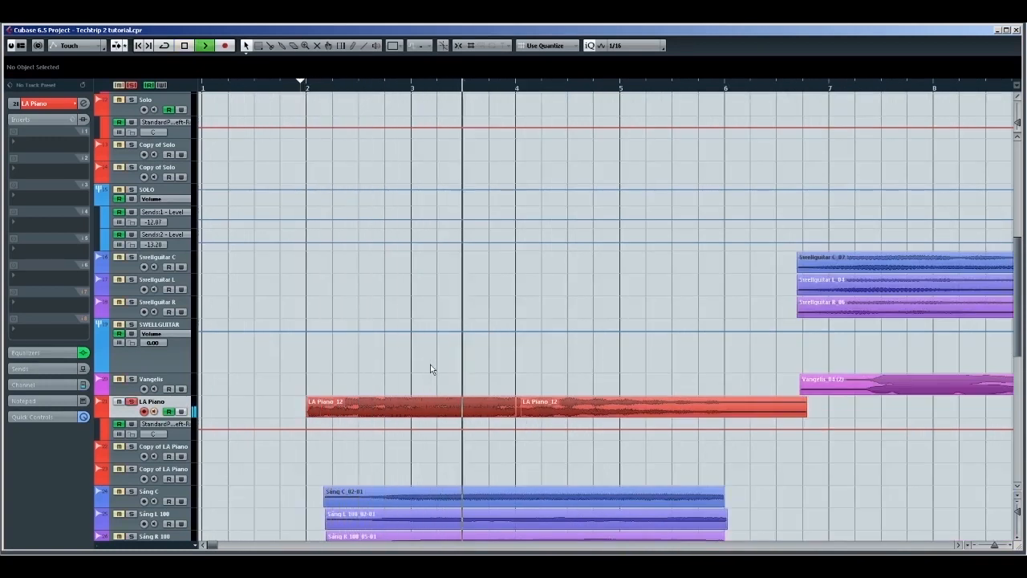
{"action": "key", "text": "g"}
{"action": "key", "text": "g"}
{"action": "key", "text": "g"}
{"action": "key", "text": "g"}
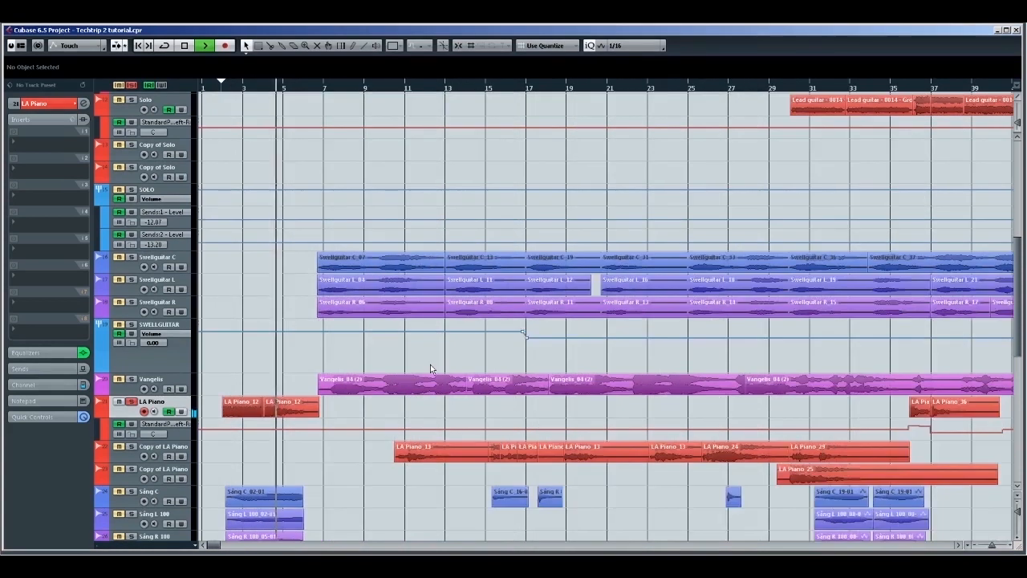
{"action": "key", "text": "space"}
{"action": "key", "text": "s"}
Step: Set the playhead near the start of the first Copy of LA Piano track's opening clip, between bars 10 and 11, and select that track
{"action": "key", "text": "g"}
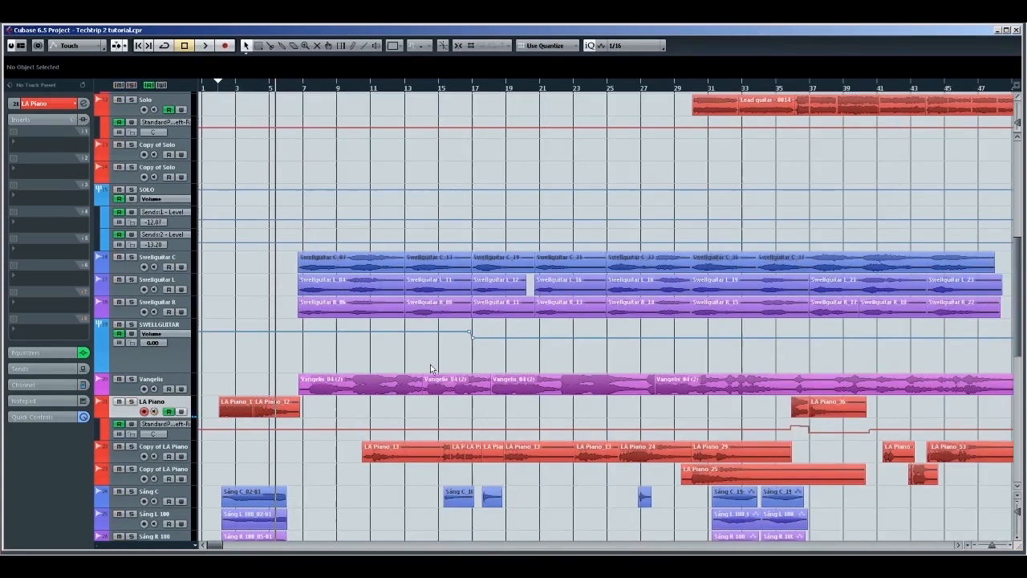
{"action": "key", "text": "h"}
{"action": "key", "text": "h"}
{"action": "key", "text": "h"}
{"action": "scroll", "coordinate": [128, 370], "scroll_direction": "down", "scroll_amount": 2}
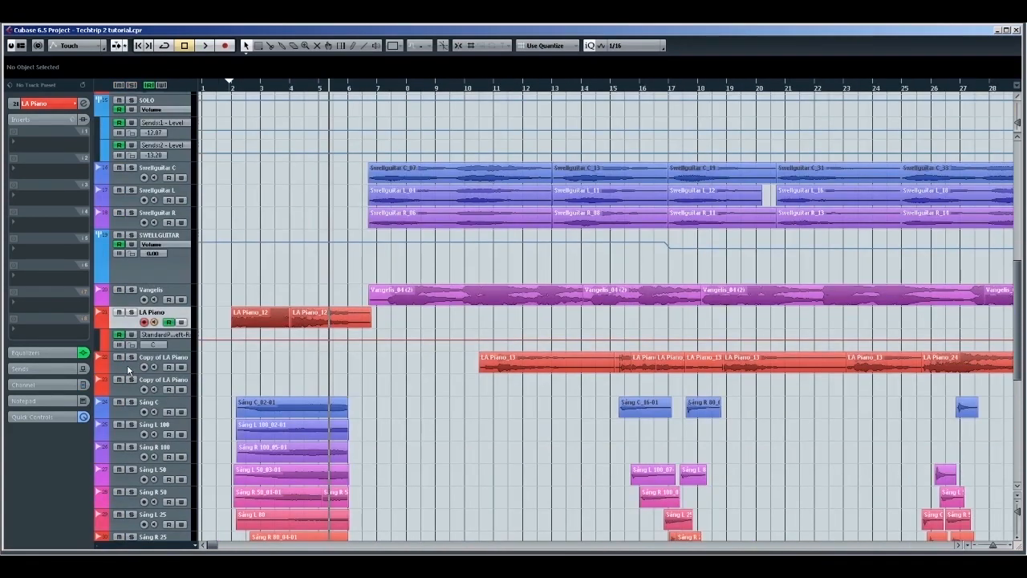
{"action": "key", "text": "h"}
{"action": "key", "text": "h"}
{"action": "key", "text": "h"}
{"action": "key", "text": "h"}
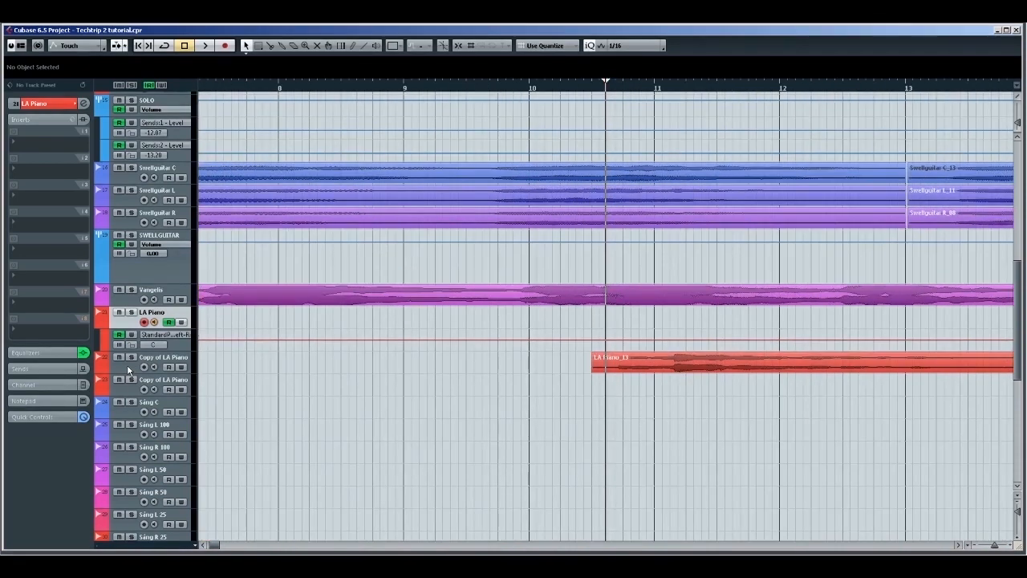
{"action": "left_click", "coordinate": [126, 365]}
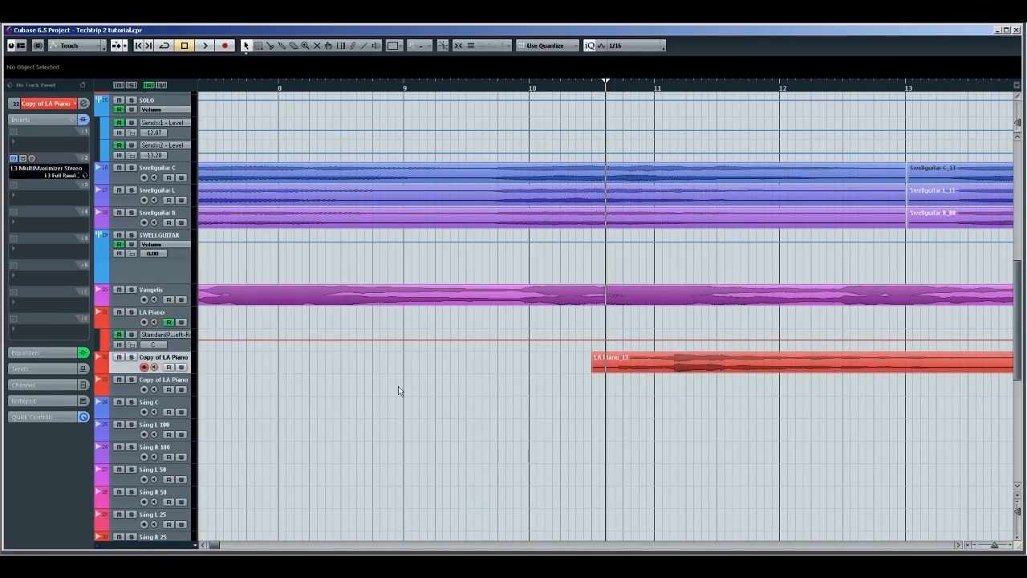
Step: Play the full mix to about bar 31 while following the clips on the two Copy of LA Piano tracks
{"action": "key", "text": "g"}
{"action": "key", "text": "g"}
{"action": "key", "text": "g"}
{"action": "scroll", "coordinate": [266, 347], "scroll_direction": "up", "scroll_amount": 5}
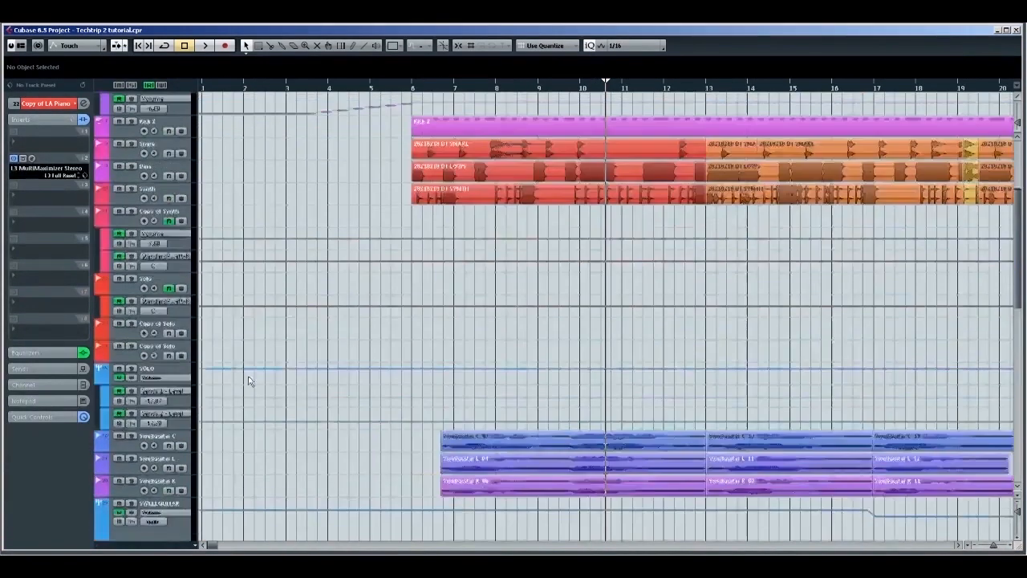
{"action": "scroll", "coordinate": [303, 346], "scroll_direction": "down", "scroll_amount": 8}
{"action": "key", "text": "h"}
{"action": "key", "text": "h"}
{"action": "key", "text": "h"}
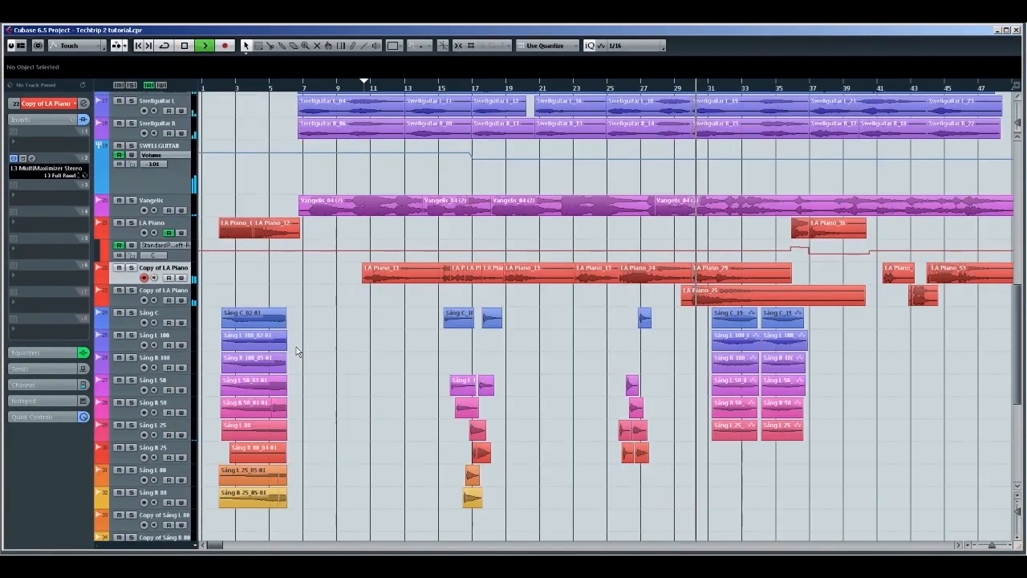
{"action": "key", "text": "g"}
{"action": "key", "text": "h"}
{"action": "key", "text": "h"}
{"action": "key", "text": "h"}
{"action": "key", "text": "h"}
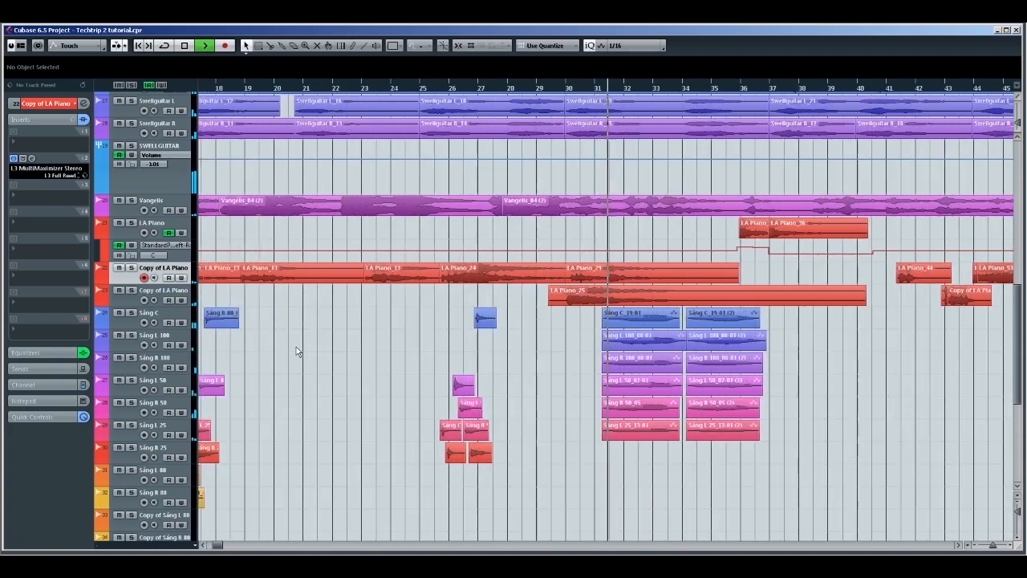
Step: Audition both Copy of LA Piano tracks together in solo up to about bar 45
{"action": "key", "text": "space"}
{"action": "key", "text": "KP_Subtract"}
{"action": "key", "text": "s"}
{"action": "key", "text": "space"}
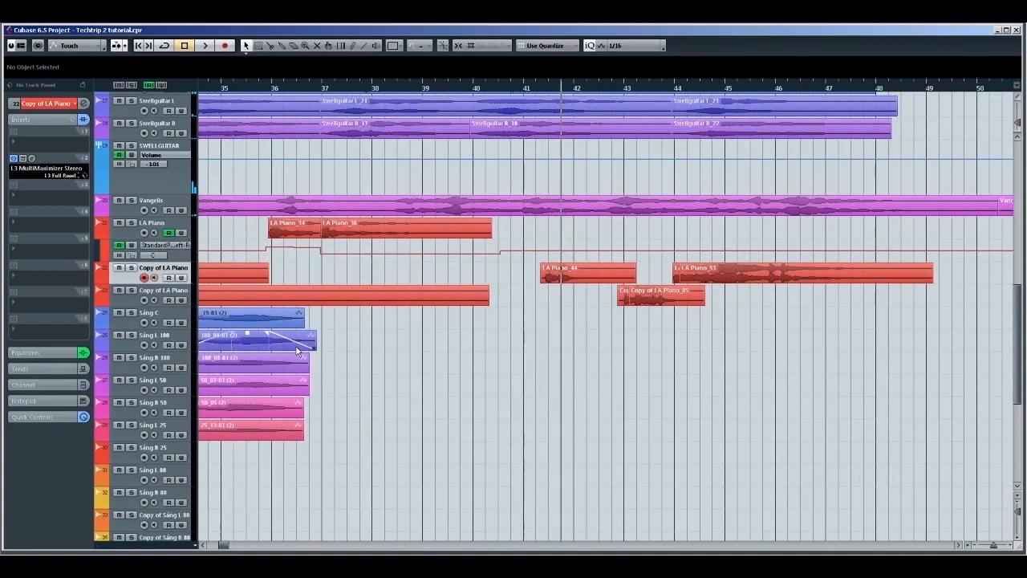
{"action": "key", "text": "s"}
{"action": "key", "text": "space"}
{"action": "key", "text": "Down"}
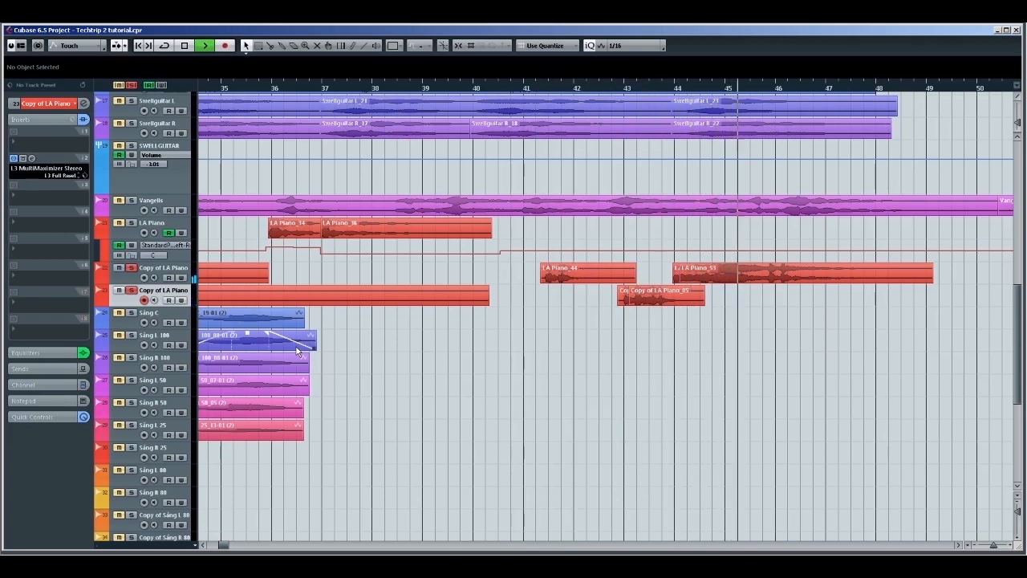
Step: Select both Copy of LA Piano tracks together, turn their solo off, and hear them in the full mix to about bar 45
{"action": "key", "text": "Up"}
{"action": "key", "text": "KP_Subtract"}
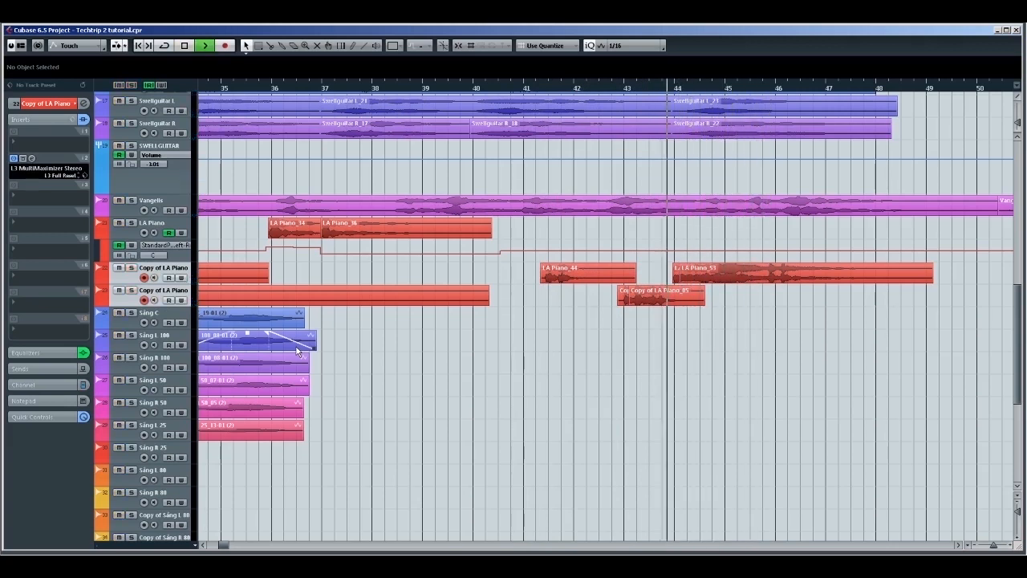
{"action": "key", "text": "g"}
{"action": "key", "text": "g"}
{"action": "key", "text": "g"}
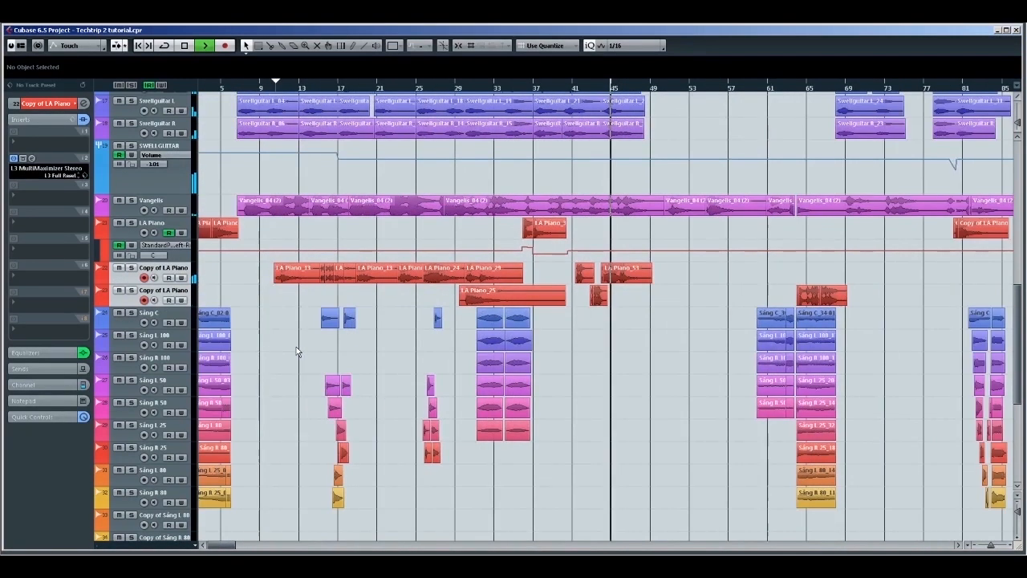
Step: Step through the vocal tracks from Sång C down to the SÅNG group, with the playhead just before bar 2, and check their inserts
{"action": "scroll", "coordinate": [250, 357], "scroll_direction": "down", "scroll_amount": 4}
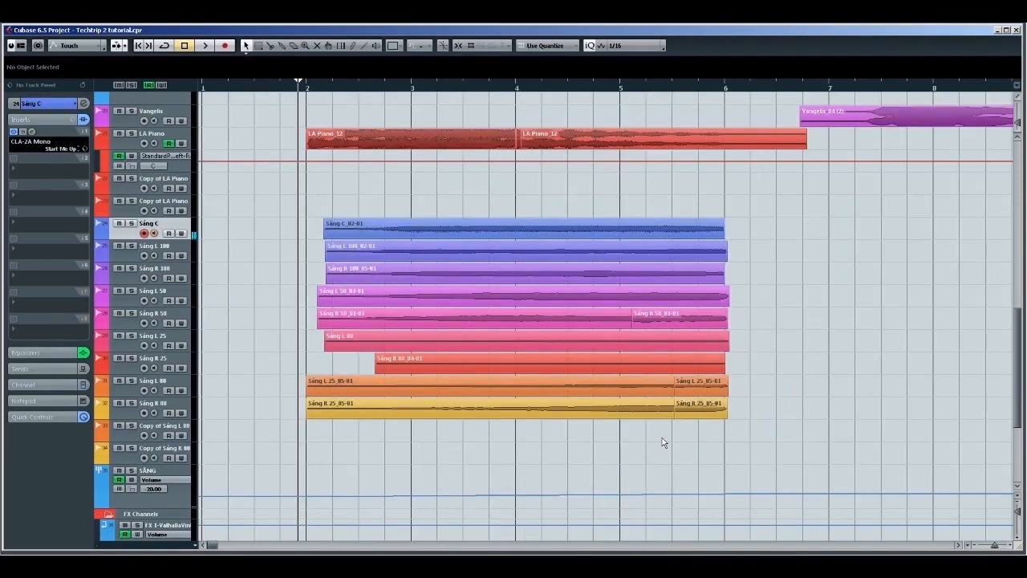
{"action": "key", "text": "Down"}
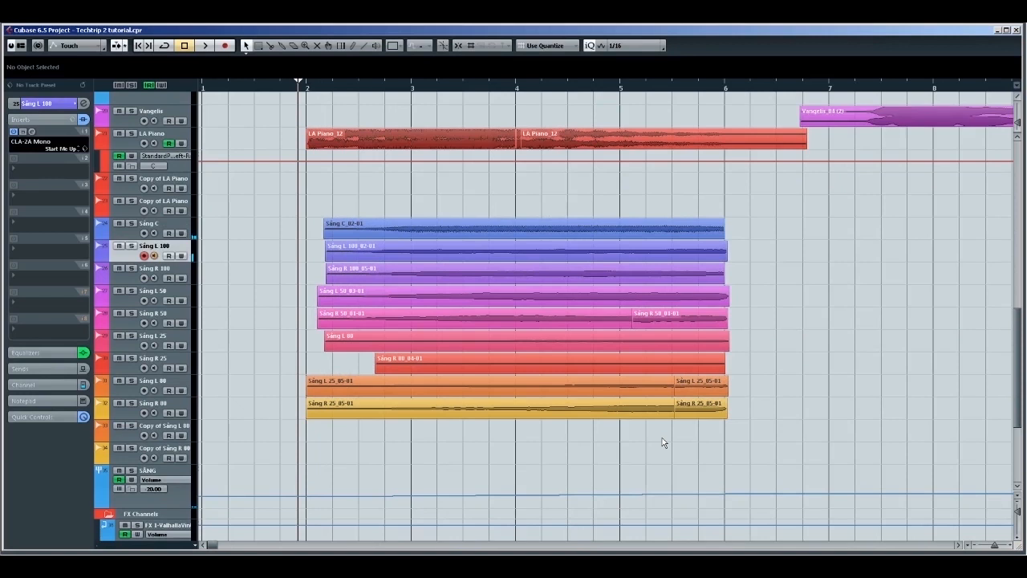
{"action": "key", "text": "Down"}
{"action": "key", "text": "Down"}
{"action": "key", "text": "Down"}
{"action": "key", "text": "Down"}
{"action": "key", "text": "Down"}
{"action": "key", "text": "Down"}
{"action": "key", "text": "Down"}
{"action": "key", "text": "Down"}
{"action": "key", "text": "Down"}
{"action": "key", "text": "Down"}
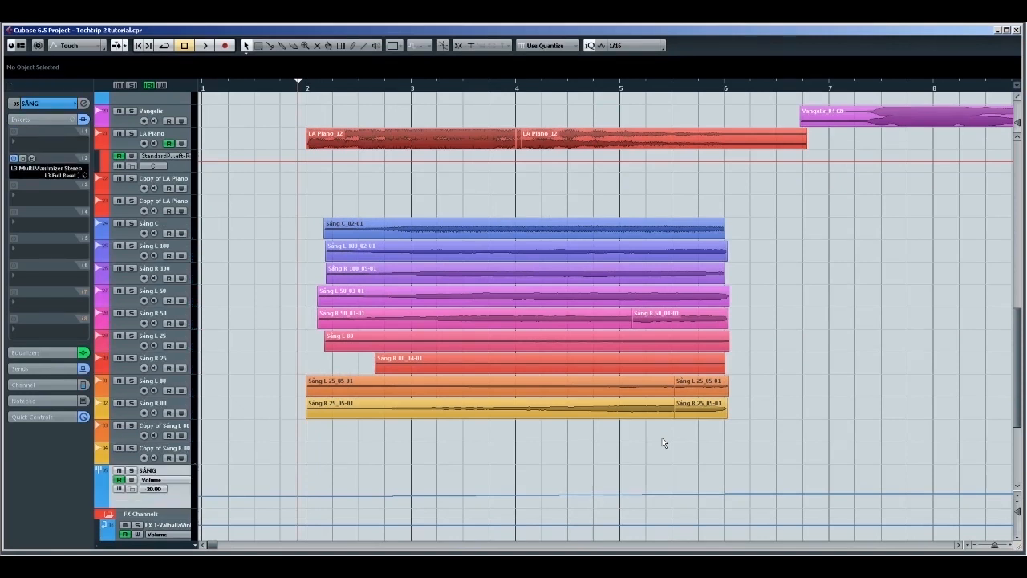
Step: Audition the SÅNG group with all its vocal tracks in solo, starting just before bar 2
{"action": "key", "text": "h"}
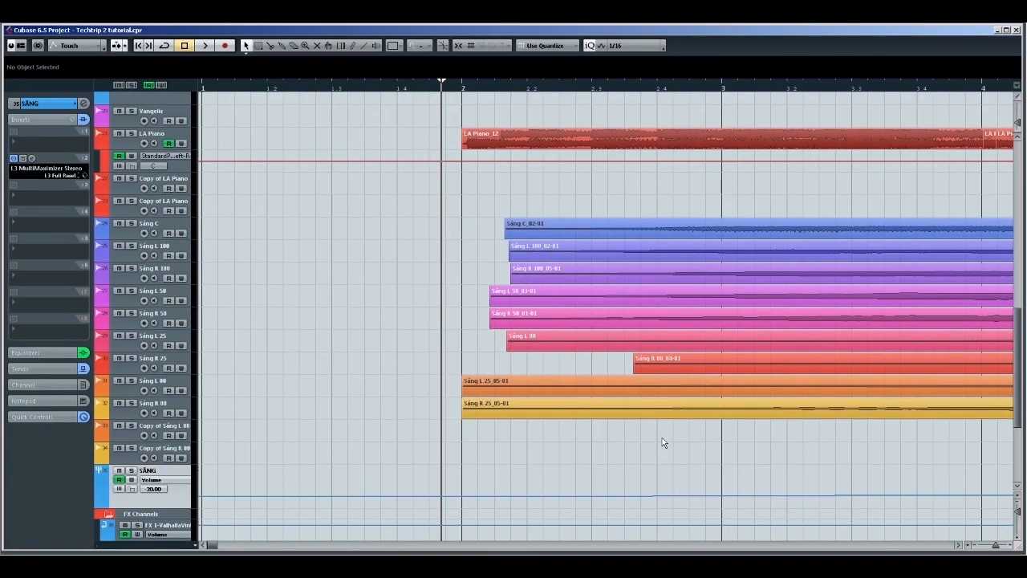
{"action": "key", "text": "g"}
{"action": "key", "text": "g"}
{"action": "key", "text": "g"}
{"action": "key", "text": "g"}
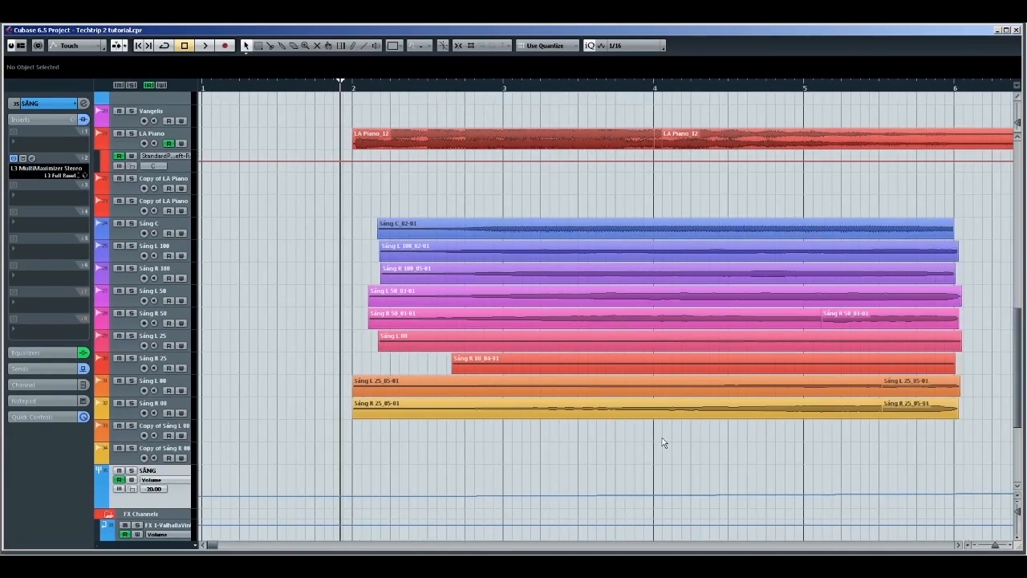
{"action": "key", "text": "space"}
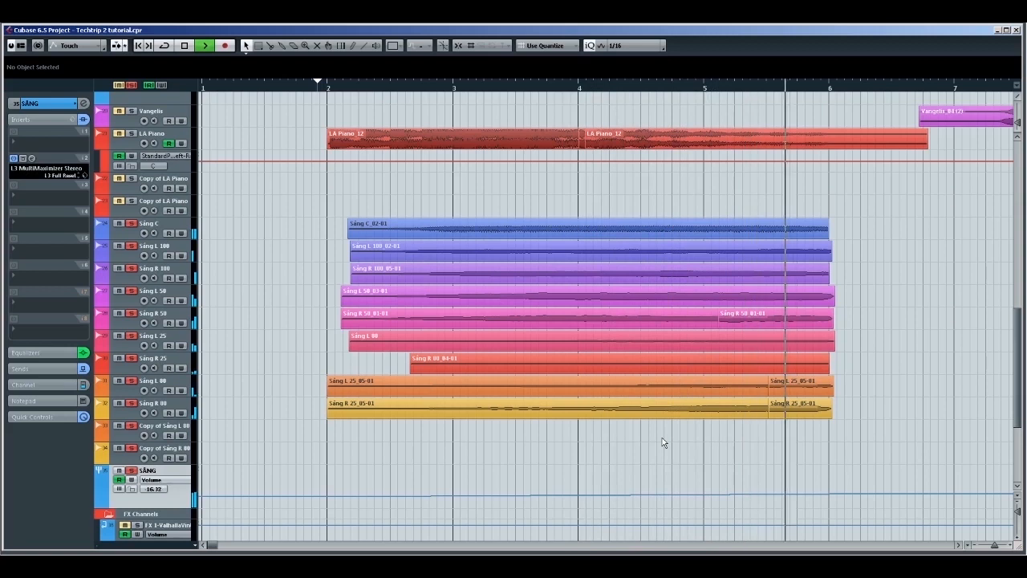
Step: Move playback to just after bar 15 and audition the SÅNG vocals in solo through about bar 17
{"action": "key", "text": "g"}
{"action": "key", "text": "g"}
{"action": "key", "text": "g"}
{"action": "key", "text": "g"}
{"action": "key", "text": "g"}
{"action": "key", "text": "g"}
{"action": "key", "text": "g"}
{"action": "key", "text": "g"}
{"action": "key", "text": "g"}
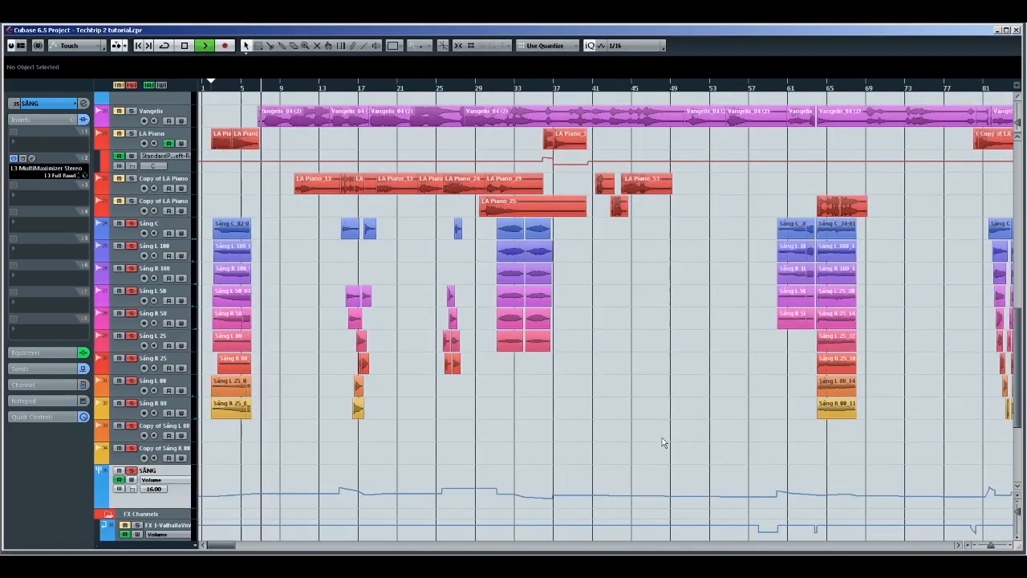
{"action": "key", "text": "KP_Add"}
{"action": "key", "text": "h"}
{"action": "key", "text": "h"}
{"action": "key", "text": "h"}
{"action": "key", "text": "h"}
{"action": "key", "text": "h"}
{"action": "key", "text": "h"}
{"action": "key", "text": "h"}
{"action": "key", "text": "h"}
{"action": "key", "text": "h"}
{"action": "key", "text": "space"}
{"action": "key", "text": "space"}
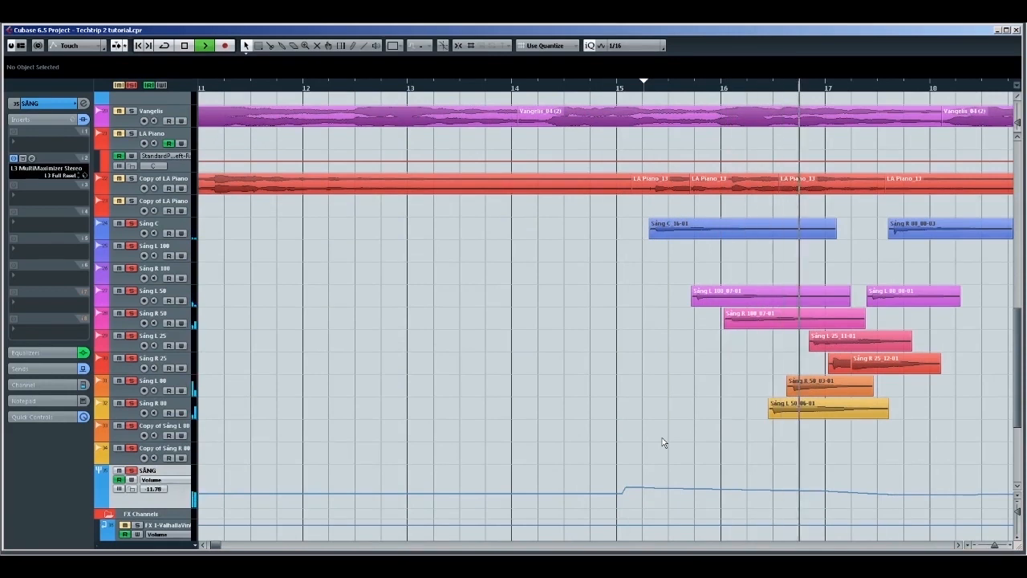
Step: Play the vocal entries from about bar 25 to bar 27 in the full mix with solo off
{"action": "key", "text": "g"}
{"action": "key", "text": "g"}
{"action": "key", "text": "g"}
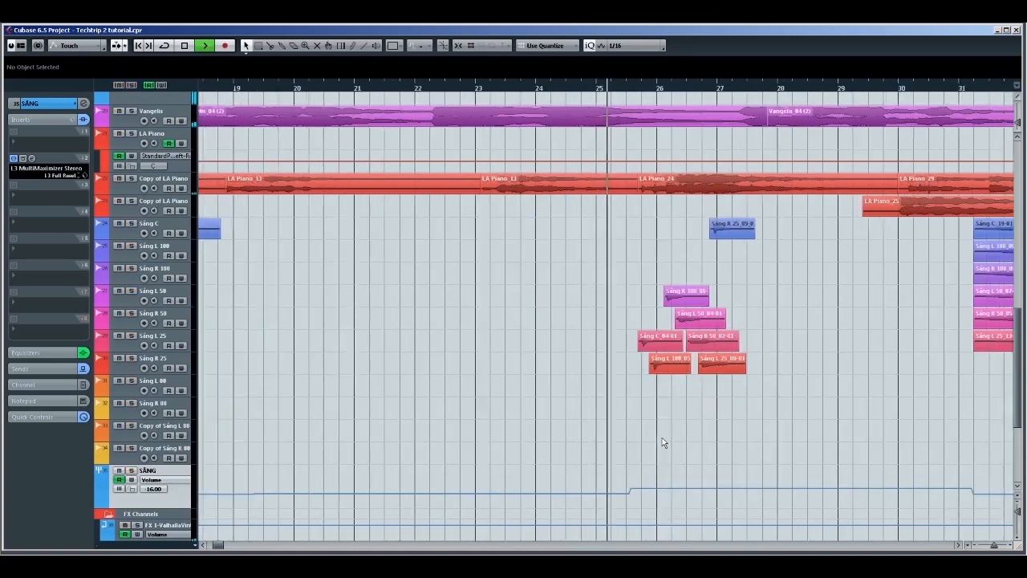
{"action": "key", "text": "h"}
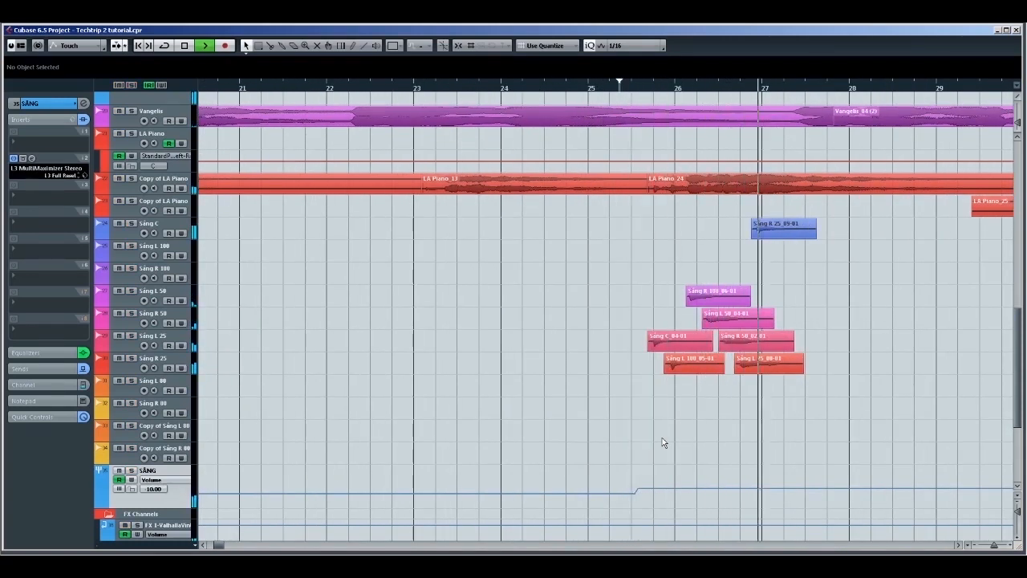
Step: Solo the SÅNG group, step the track selection up to the first Copy of LA Piano, and resume playback from about bar 27
{"action": "key", "text": "space"}
{"action": "key", "text": "s"}
{"action": "key", "text": "Up"}
{"action": "key", "text": "Up"}
{"action": "key", "text": "Up"}
{"action": "key", "text": "Up"}
{"action": "key", "text": "Up"}
{"action": "key", "text": "Up"}
{"action": "key", "text": "Up"}
{"action": "key", "text": "Up"}
{"action": "key", "text": "Up"}
{"action": "key", "text": "Up"}
{"action": "key", "text": "Up"}
{"action": "key", "text": "Up"}
{"action": "key", "text": "Up"}
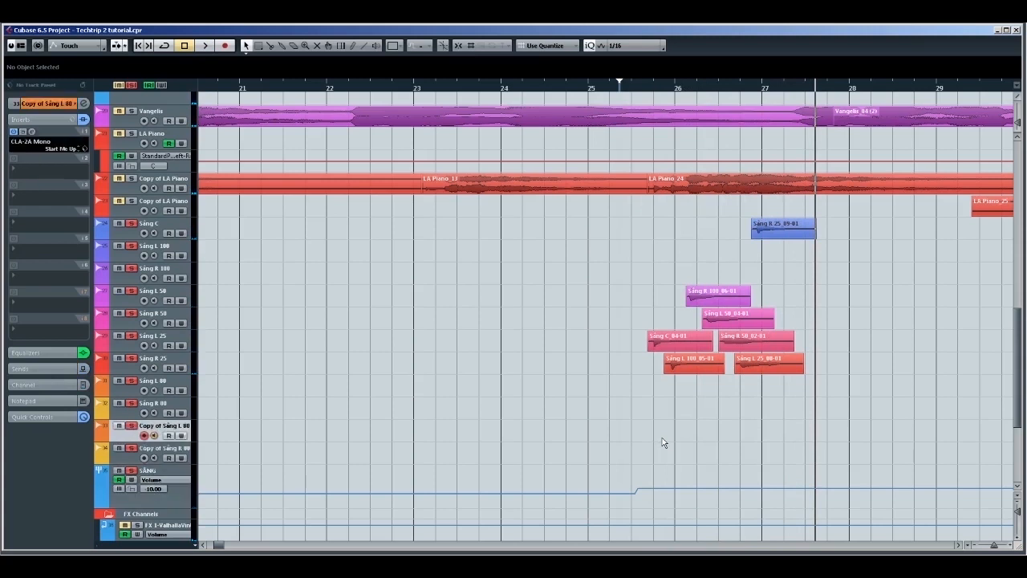
{"action": "key", "text": "space"}
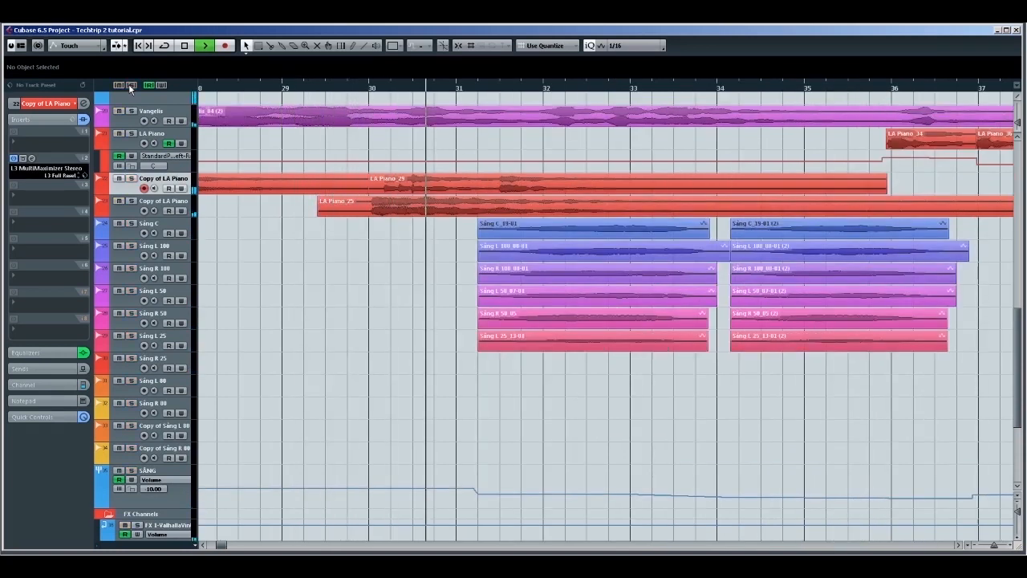
Step: Audition the SÅNG group in solo across the vocal blocks from bar 31 to about bar 36, checking the mixer briefly
{"action": "left_click", "coordinate": [131, 472]}
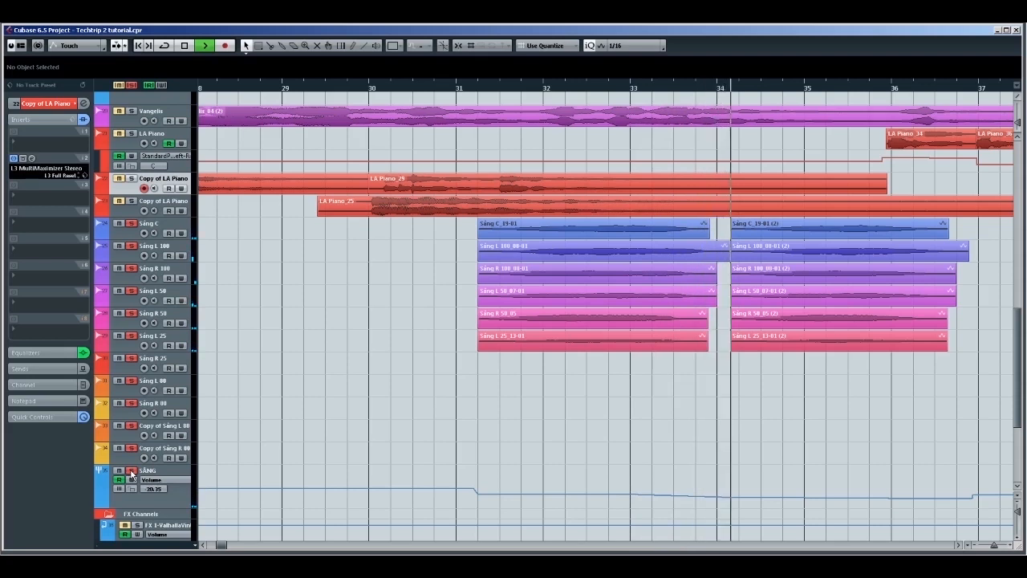
{"action": "key", "text": "F3"}
{"action": "key", "text": "F3"}
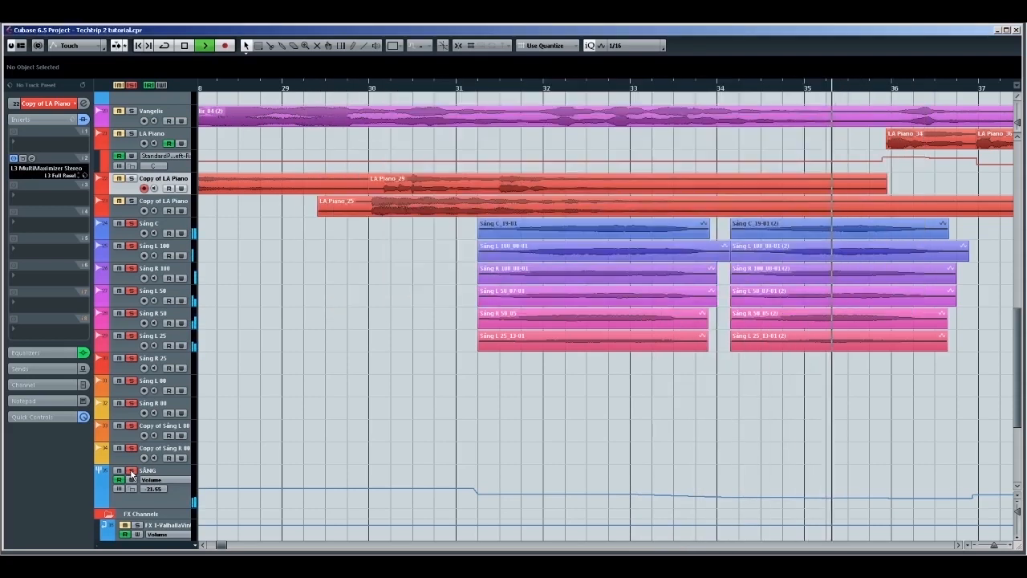
{"action": "key", "text": "g"}
{"action": "key", "text": "g"}
{"action": "key", "text": "g"}
{"action": "key", "text": "g"}
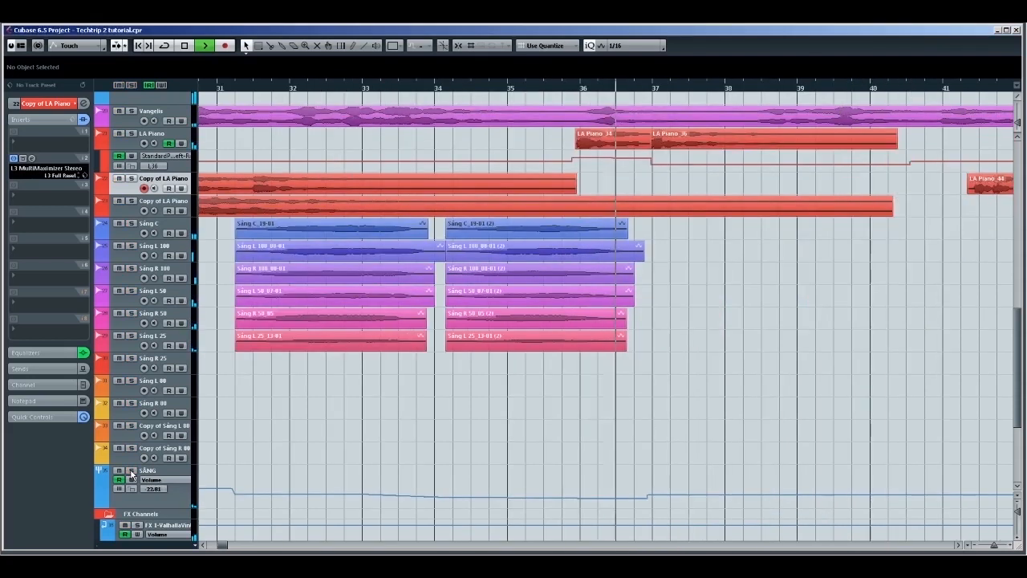
Step: Move playback to the vocal block at bar 60 and hear it in the full mix
{"action": "key", "text": "g"}
{"action": "key", "text": "g"}
{"action": "key", "text": "g"}
{"action": "key", "text": "g"}
{"action": "key", "text": "g"}
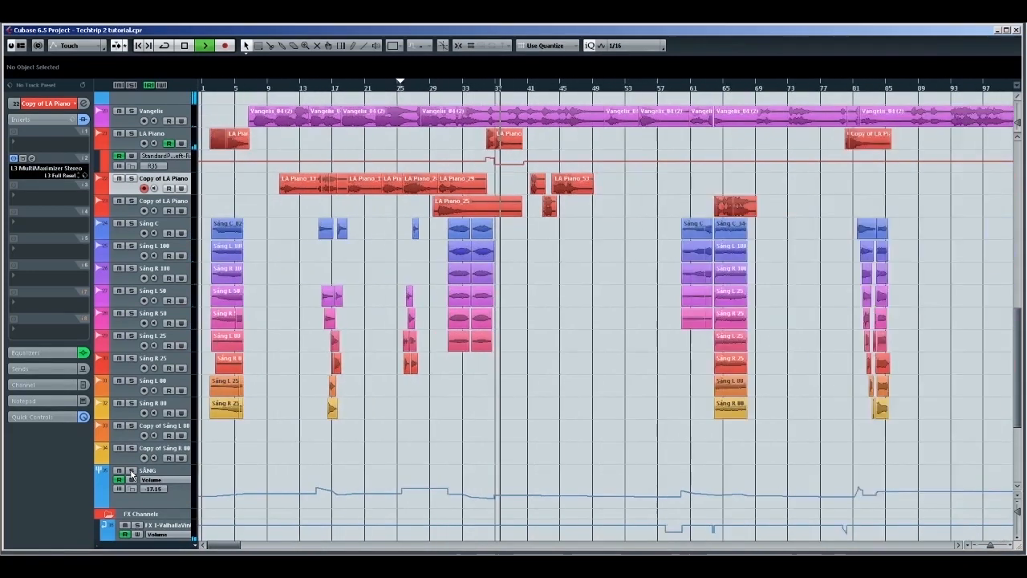
{"action": "key", "text": "h"}
{"action": "key", "text": "h"}
{"action": "key", "text": "h"}
{"action": "key", "text": "h"}
{"action": "key", "text": "h"}
{"action": "key", "text": "h"}
{"action": "key", "text": "h"}
{"action": "key", "text": "h"}
{"action": "key", "text": "h"}
{"action": "key", "text": "h"}
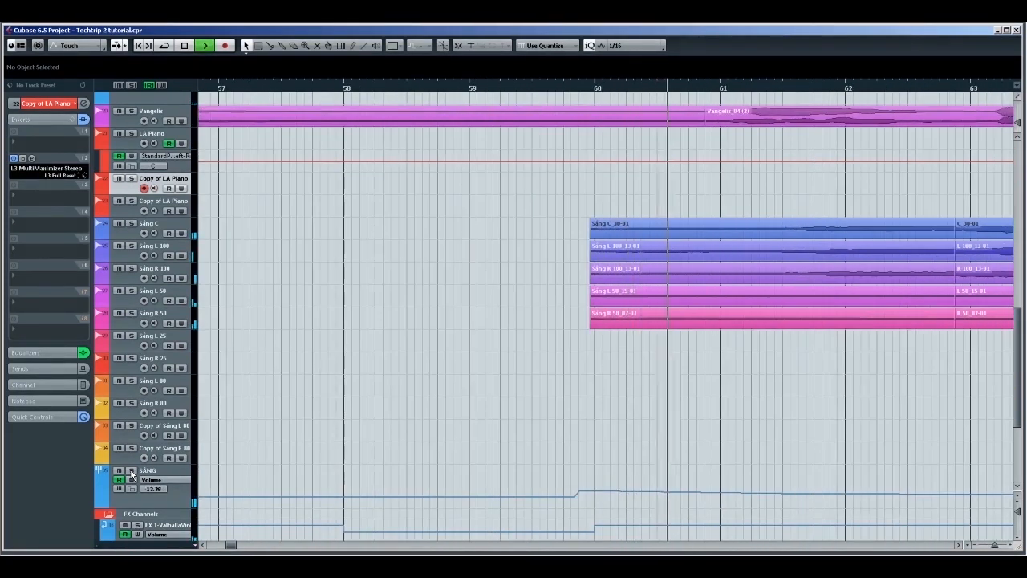
Step: Audition the SÅNG vocals in solo from about bar 61 to bar 67
{"action": "key", "text": "g"}
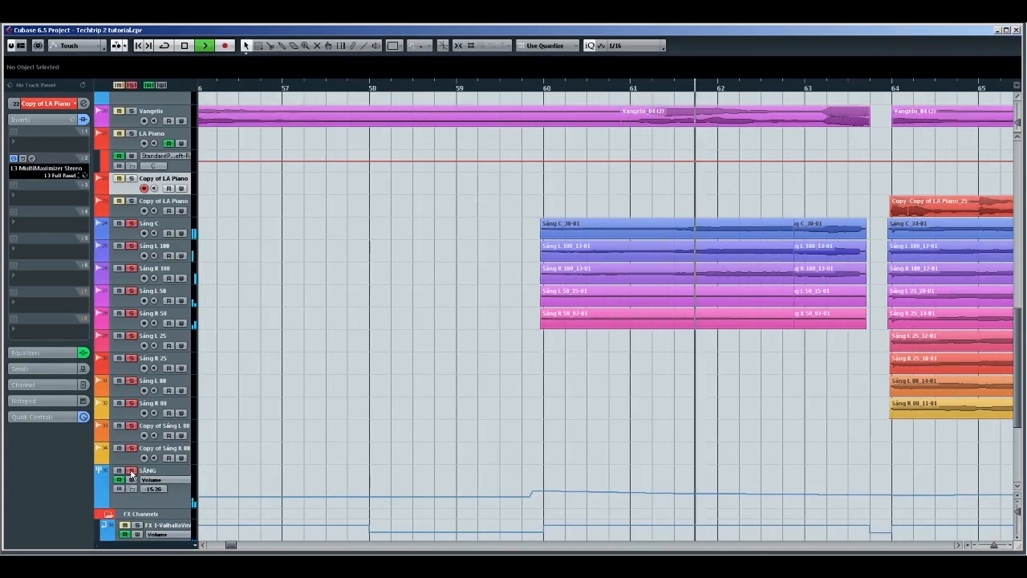
{"action": "key", "text": "g"}
{"action": "key", "text": "g"}
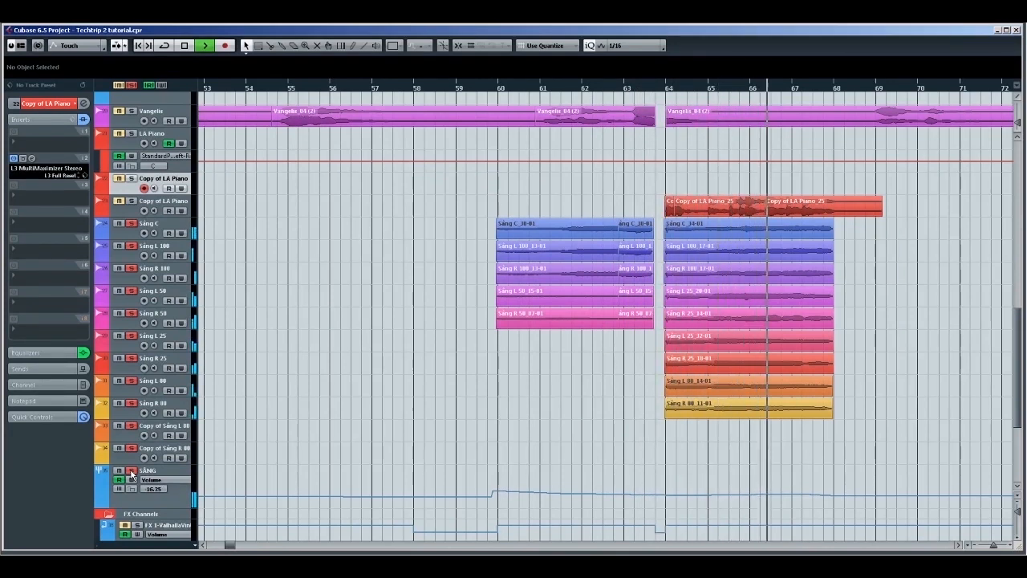
{"action": "key", "text": "g"}
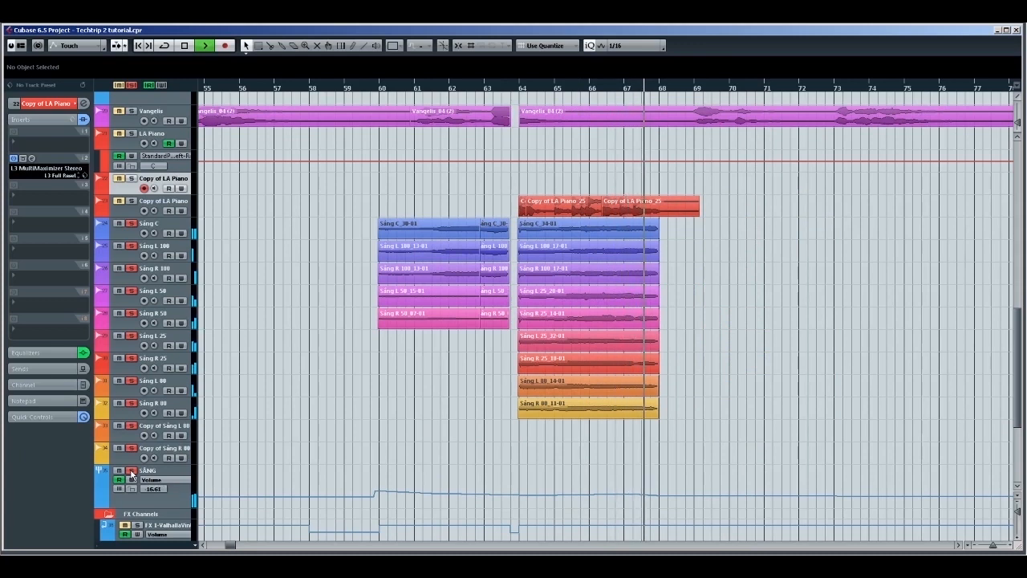
Step: Replay the vocal block from about bar 64 to bar 67 in the full mix with solo off
{"action": "key", "text": "g"}
{"action": "key", "text": "g"}
{"action": "key", "text": "g"}
{"action": "key", "text": "g"}
{"action": "key", "text": "g"}
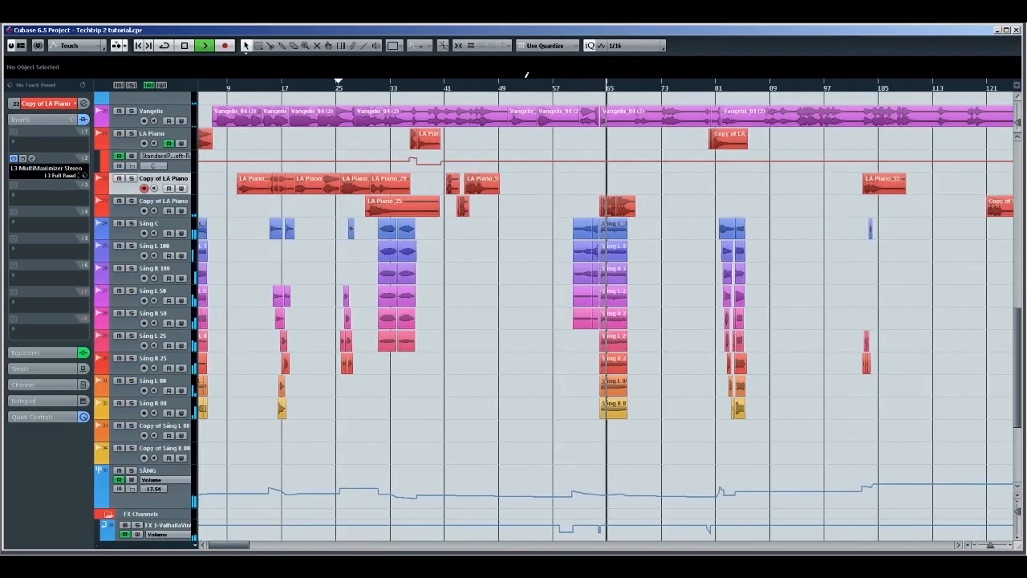
{"action": "key", "text": "h"}
{"action": "key", "text": "h"}
{"action": "key", "text": "h"}
{"action": "key", "text": "g"}
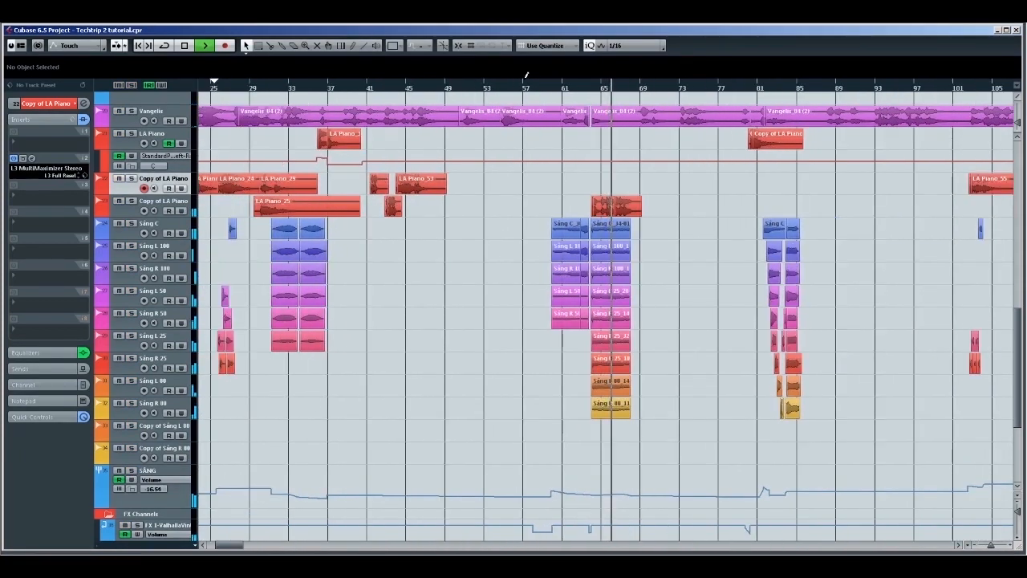
{"action": "key", "text": "g"}
{"action": "key", "text": "g"}
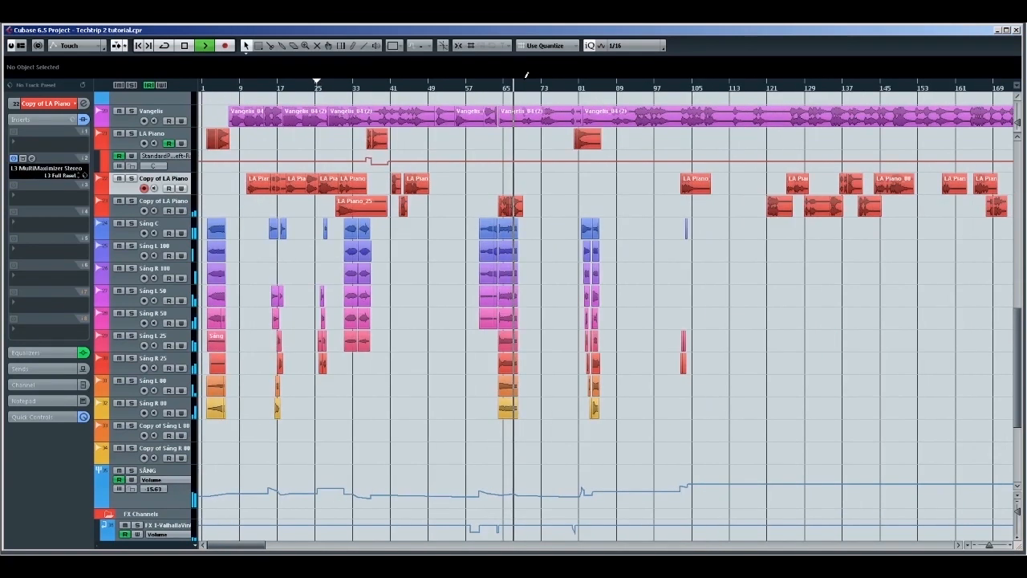
Step: Move playback to about bar 79, select the SÅNG group, and audition its vocals in solo through about bar 85
{"action": "key", "text": "KP_Add"}
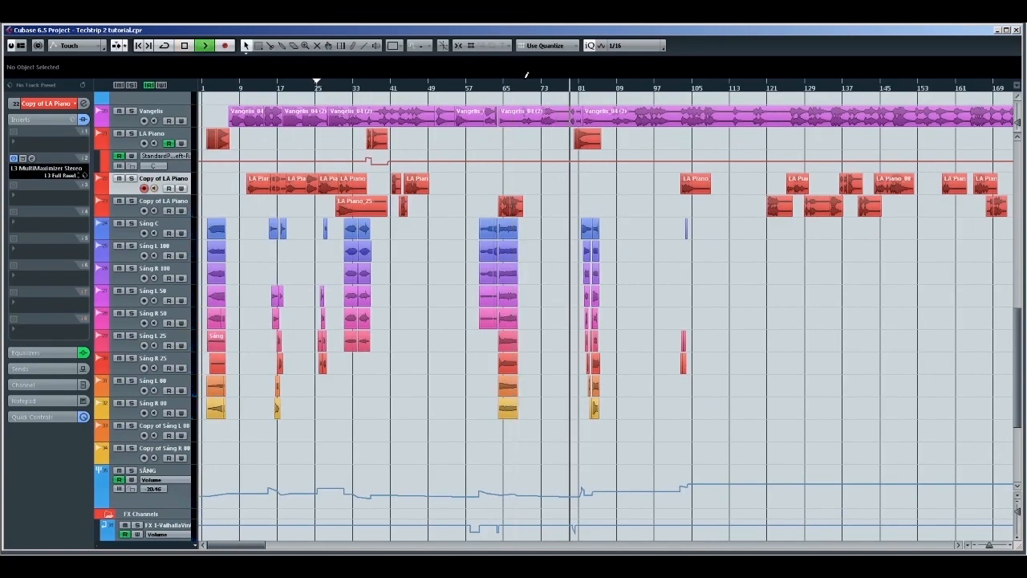
{"action": "key", "text": "h"}
{"action": "key", "text": "h"}
{"action": "key", "text": "h"}
{"action": "key", "text": "h"}
{"action": "key", "text": "h"}
{"action": "key", "text": "h"}
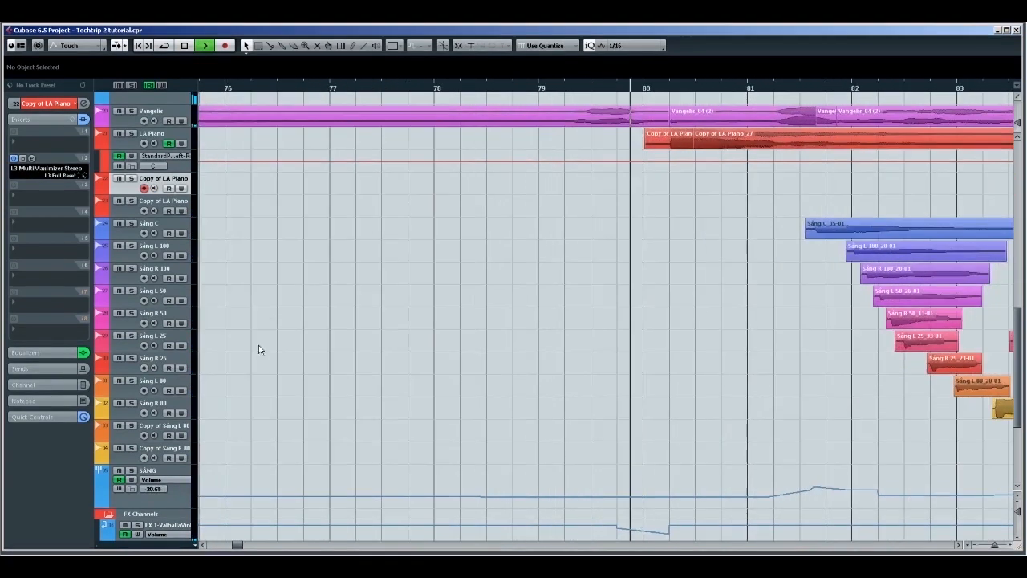
{"action": "left_click", "coordinate": [178, 506]}
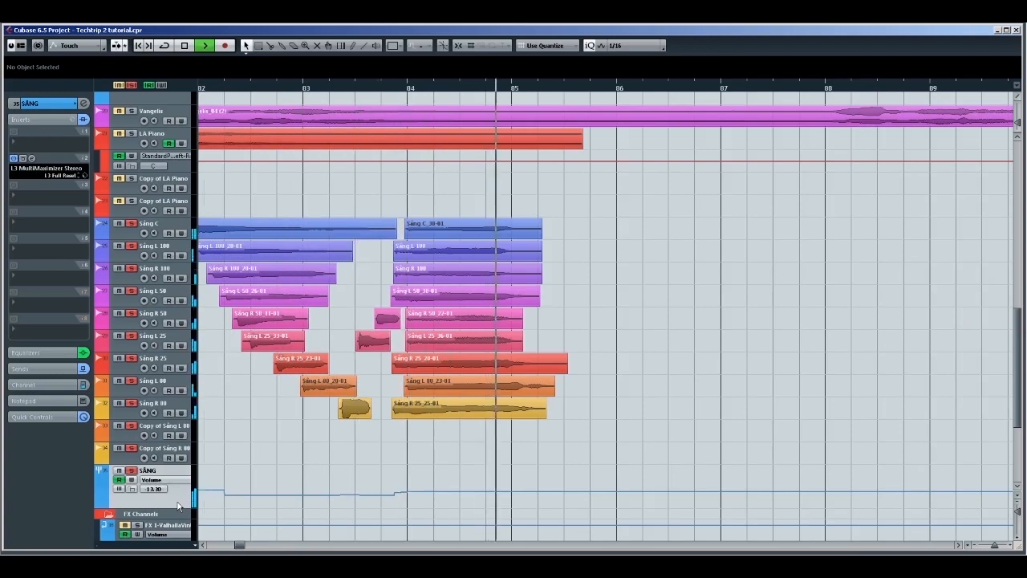
Step: Move playback to about bar 102 and audition the short SÅNG vocal entries around bar 103 in solo
{"action": "key", "text": "g"}
{"action": "key", "text": "g"}
{"action": "key", "text": "g"}
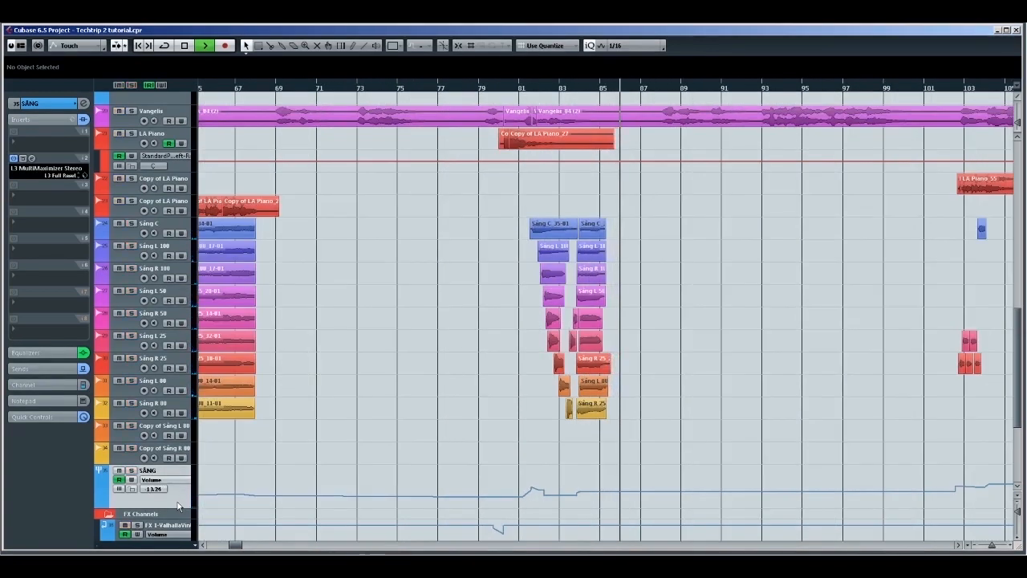
{"action": "key", "text": "g"}
{"action": "key", "text": "g"}
{"action": "key", "text": "g"}
{"action": "key", "text": "g"}
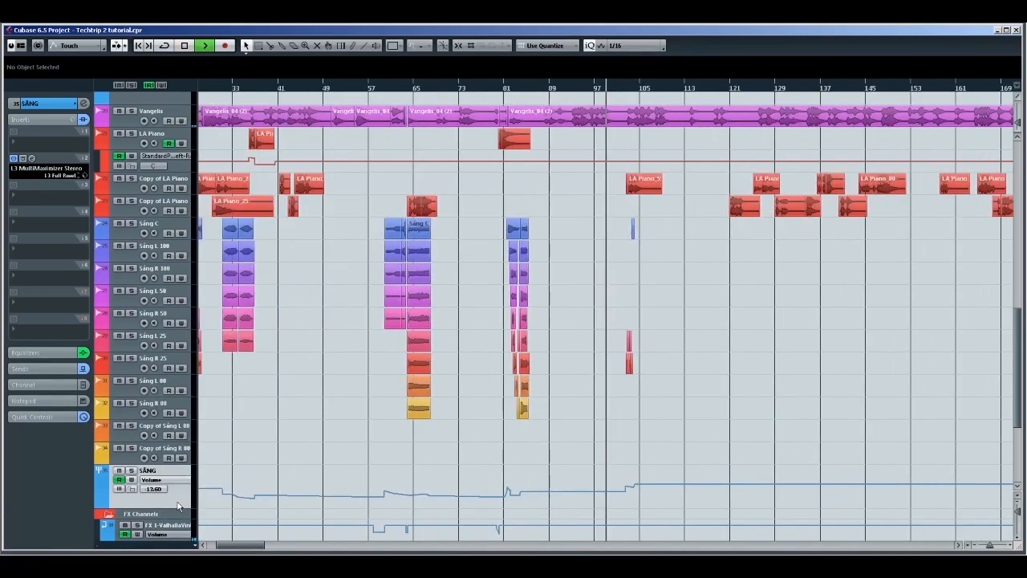
{"action": "key", "text": "h"}
{"action": "key", "text": "h"}
{"action": "key", "text": "h"}
{"action": "key", "text": "h"}
{"action": "key", "text": "h"}
{"action": "key", "text": "h"}
{"action": "key", "text": "space"}
{"action": "key", "text": "space"}
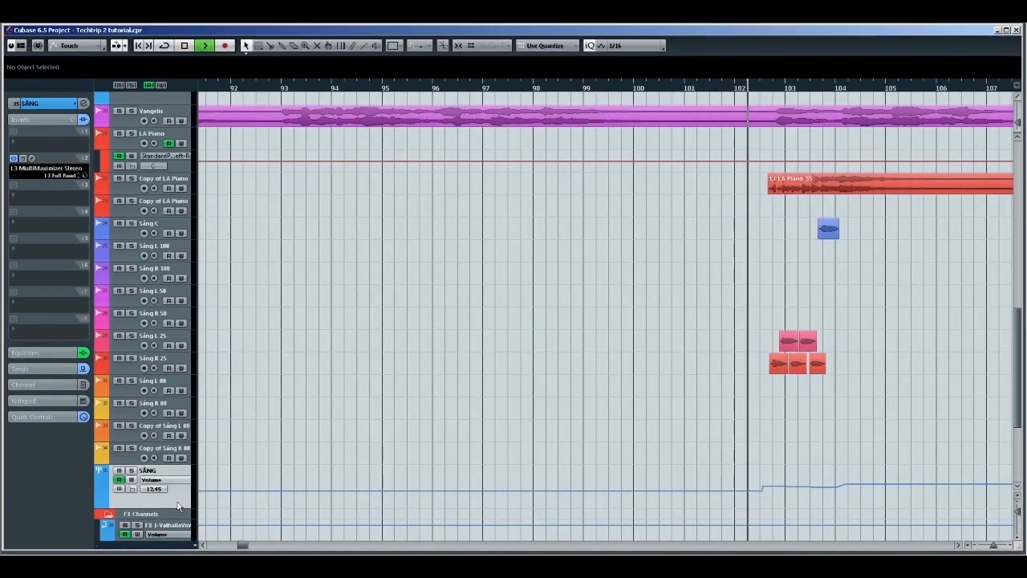
{"action": "key", "text": "h"}
{"action": "key", "text": "h"}
{"action": "key", "text": "h"}
{"action": "key", "text": "h"}
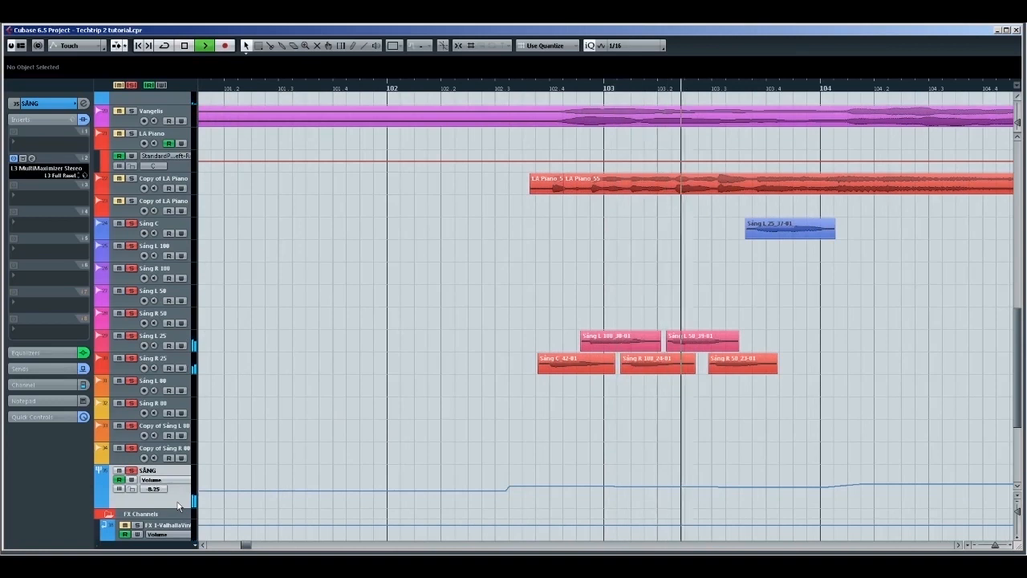
Step: Replay the passage leading into bar 103 with the first Copy of LA Piano soloed together with the vocals
{"action": "key", "text": "space"}
{"action": "key", "text": "KP_Subtract"}
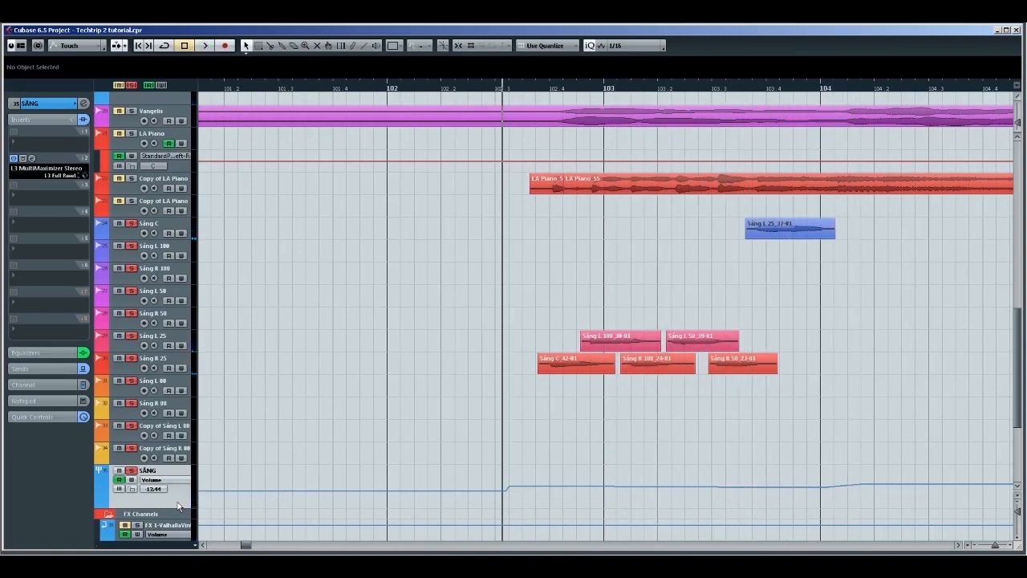
{"action": "key", "text": "space"}
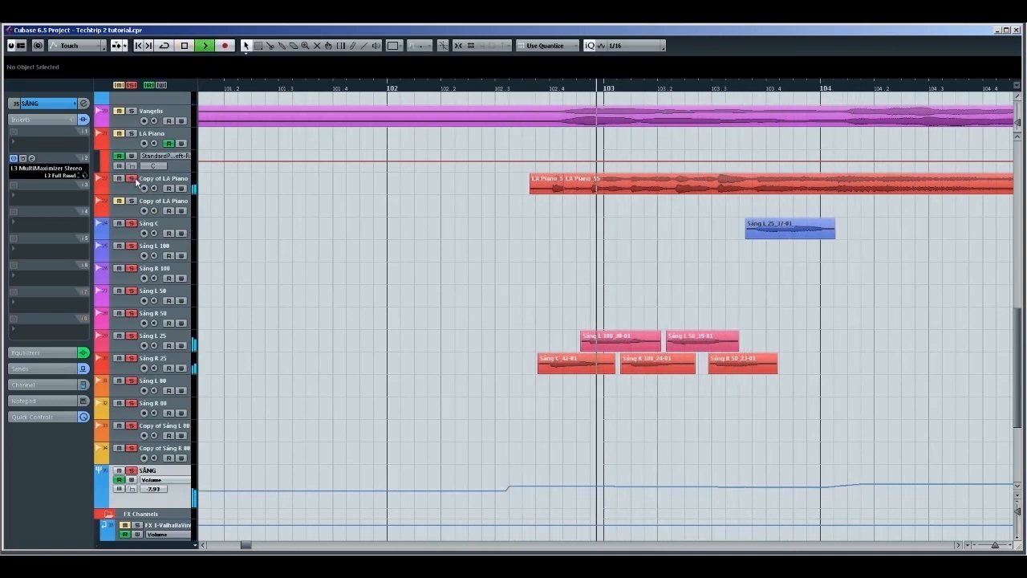
Step: Turn off all solos and hear the piano and vocal passage in the full mix past bar 105
{"action": "left_click", "coordinate": [134, 87]}
{"action": "key", "text": "g"}
{"action": "key", "text": "g"}
{"action": "key", "text": "g"}
{"action": "key", "text": "g"}
{"action": "key", "text": "g"}
{"action": "key", "text": "g"}
{"action": "key", "text": "g"}
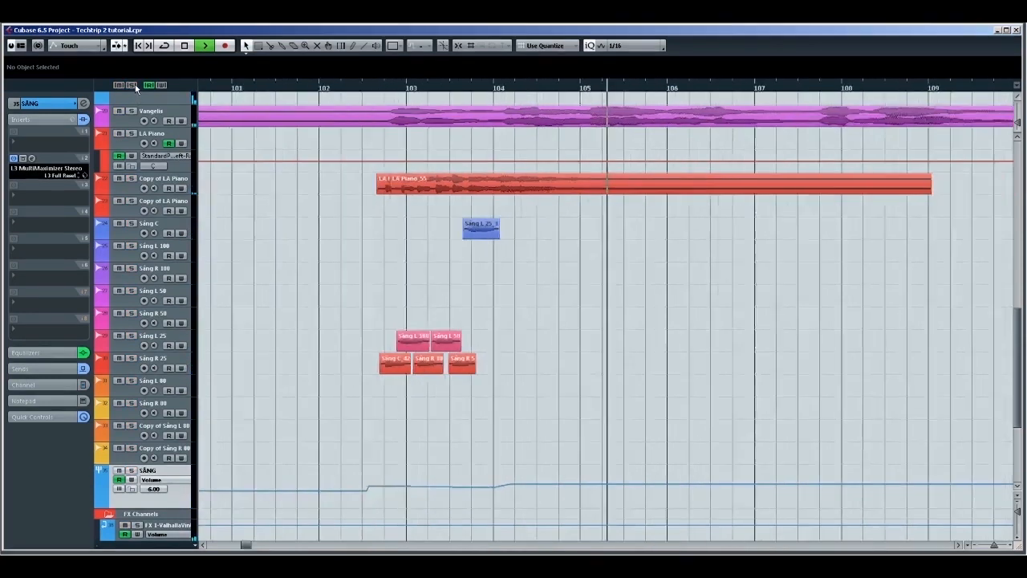
{"action": "key", "text": "g"}
{"action": "key", "text": "g"}
{"action": "key", "text": "g"}
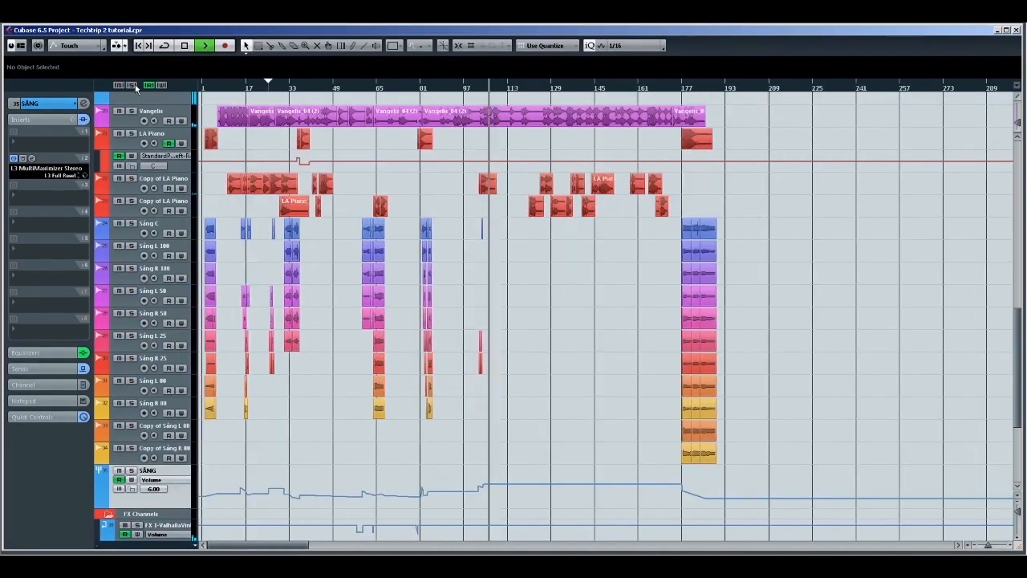
Step: Move playback to just before bar 177 and hear the final vocal section in the full mix
{"action": "key", "text": "space"}
{"action": "key", "text": "h"}
{"action": "key", "text": "h"}
{"action": "key", "text": "h"}
{"action": "key", "text": "h"}
{"action": "key", "text": "h"}
{"action": "key", "text": "h"}
{"action": "key", "text": "h"}
{"action": "key", "text": "h"}
{"action": "key", "text": "space"}
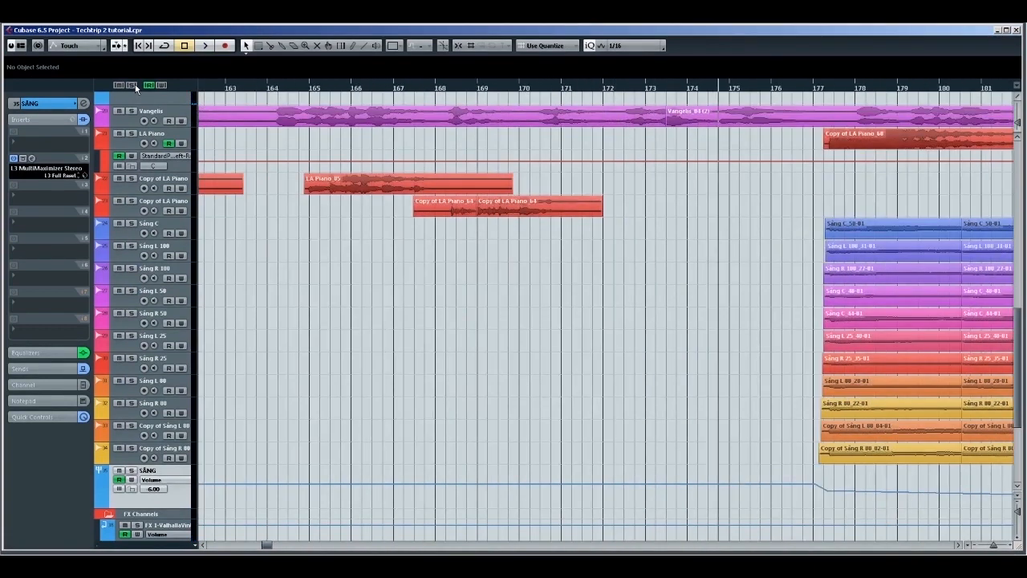
{"action": "key", "text": "h"}
{"action": "key", "text": "h"}
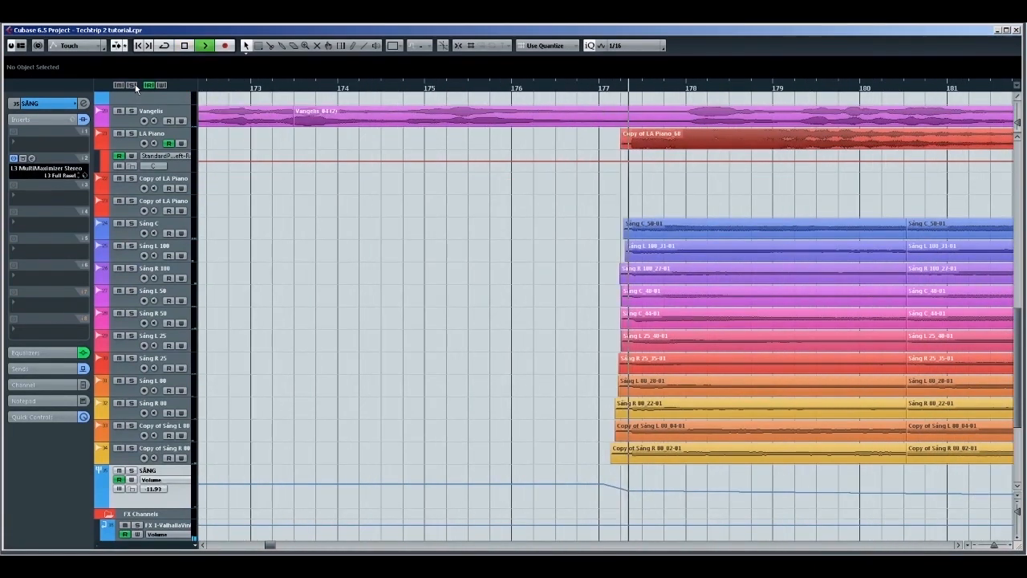
{"action": "key", "text": "g"}
{"action": "key", "text": "g"}
{"action": "key", "text": "g"}
{"action": "key", "text": "g"}
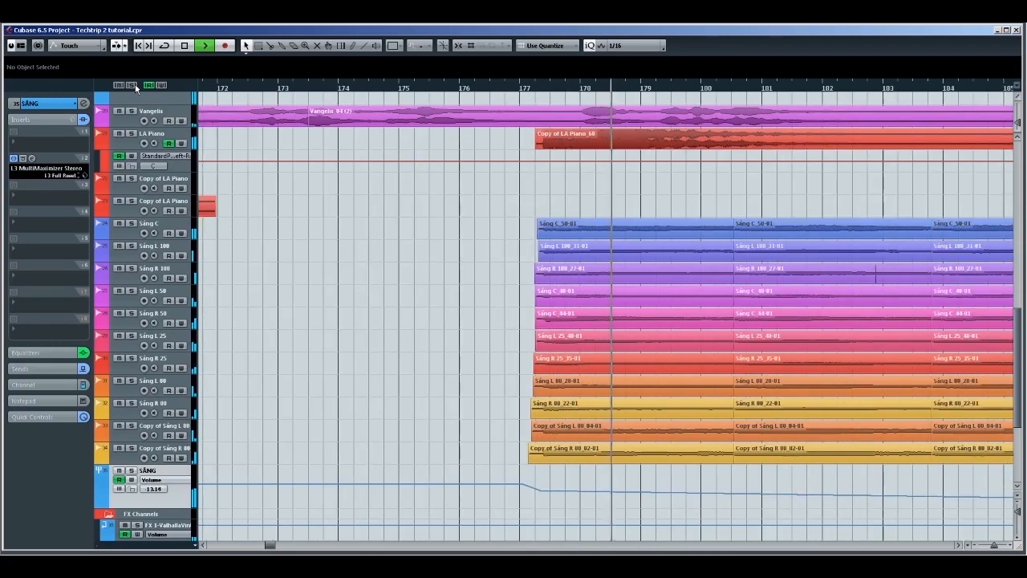
Step: Audition the final vocal section from bar 177 with the SÅNG group soloed, and turn off all solos around bar 180
{"action": "key", "text": "space"}
{"action": "key", "text": "KP_Subtract"}
{"action": "key", "text": "s"}
{"action": "key", "text": "space"}
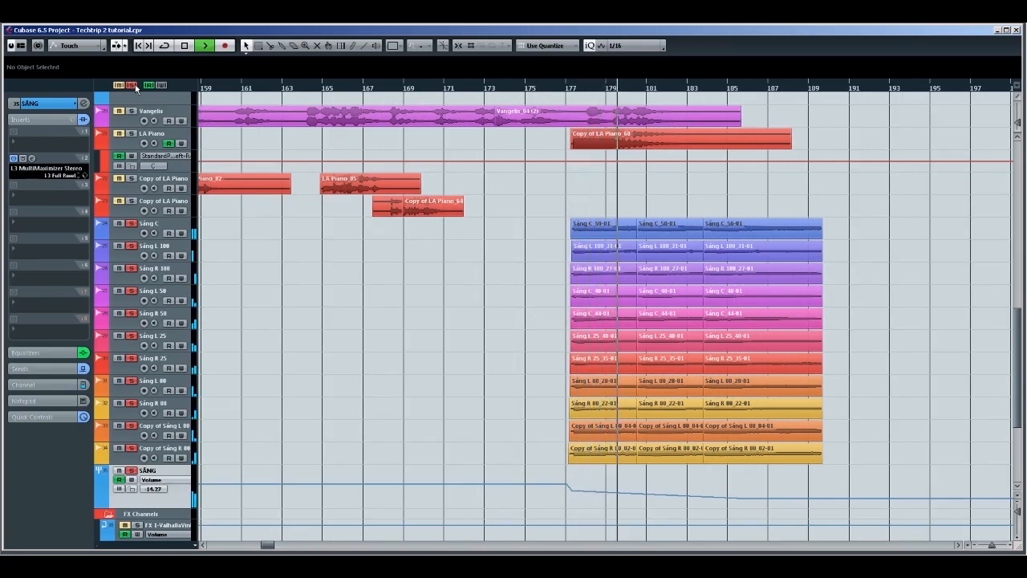
{"action": "left_click", "coordinate": [132, 85]}
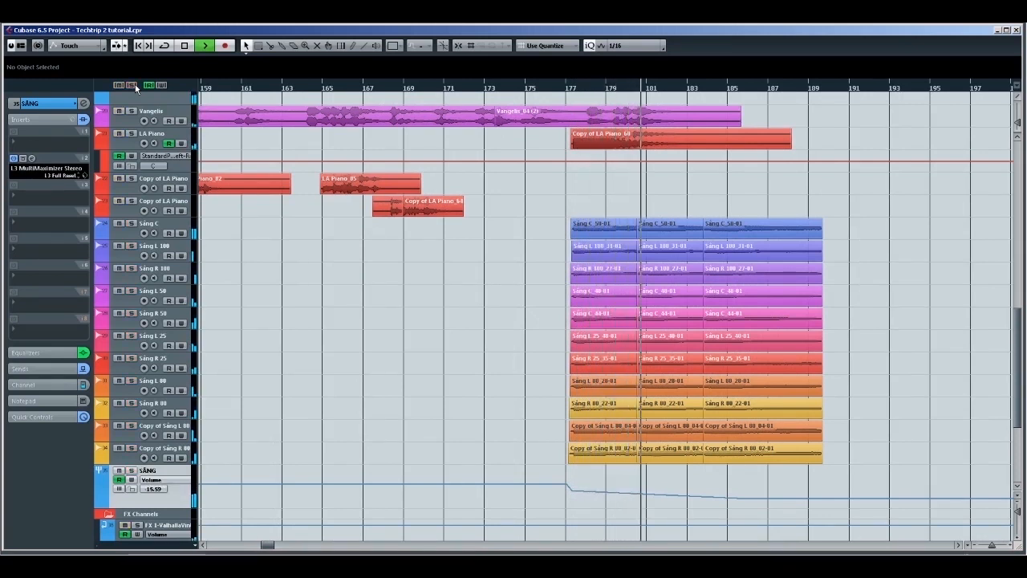
{"action": "scroll", "coordinate": [305, 293], "scroll_direction": "down", "scroll_amount": 1, "text": "ctrl"}
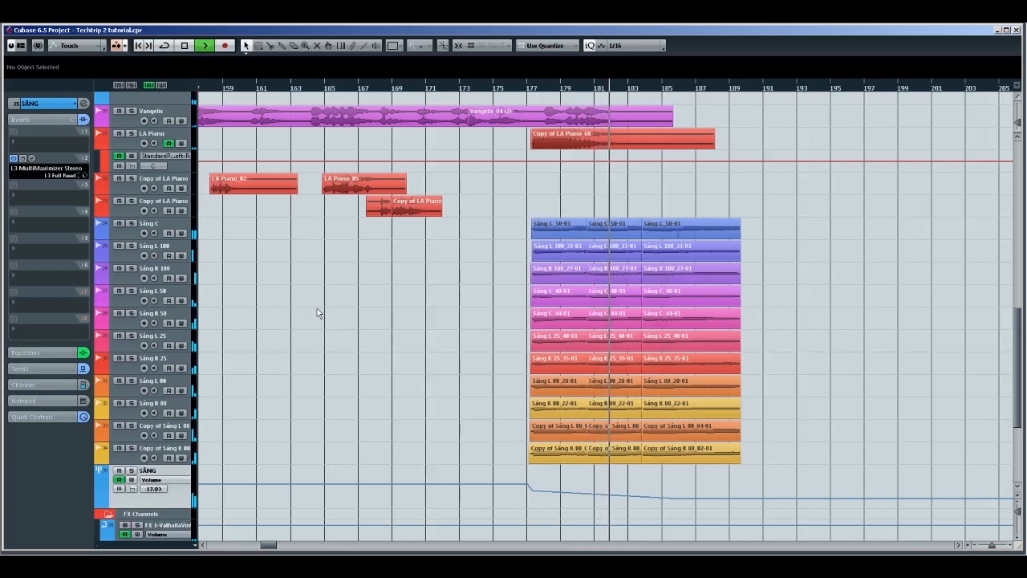
Step: Stop playback and look over the arrangement from the vocal tracks back up to the Talkback and Hihat tracks
{"action": "scroll", "coordinate": [317, 312], "scroll_direction": "down", "scroll_amount": 2}
{"action": "scroll", "coordinate": [317, 308], "scroll_direction": "down", "scroll_amount": 3}
{"action": "scroll", "coordinate": [316, 305], "scroll_direction": "up", "scroll_amount": 7}
{"action": "scroll", "coordinate": [314, 303], "scroll_direction": "down", "scroll_amount": 1, "text": "ctrl"}
{"action": "scroll", "coordinate": [314, 303], "scroll_direction": "down", "scroll_amount": 10, "text": "ctrl"}
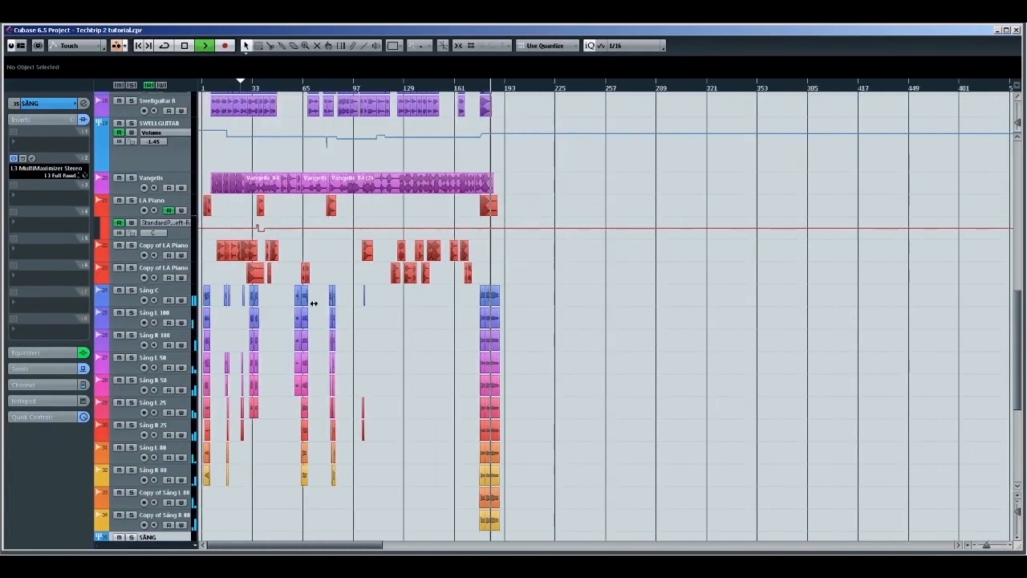
{"action": "scroll", "coordinate": [313, 302], "scroll_direction": "up", "scroll_amount": 6, "text": "ctrl"}
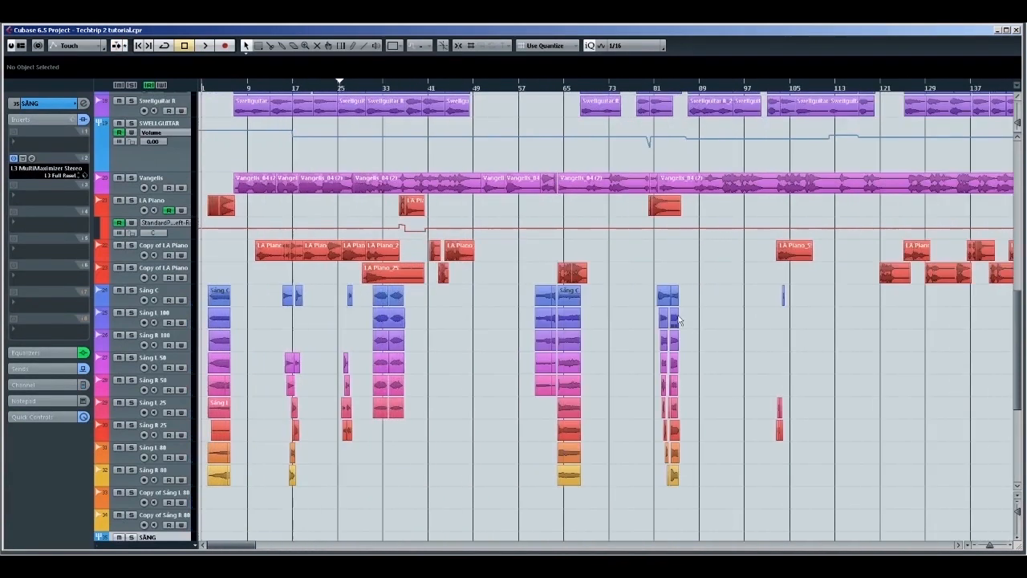
{"action": "scroll", "coordinate": [706, 373], "scroll_direction": "up", "scroll_amount": 7}
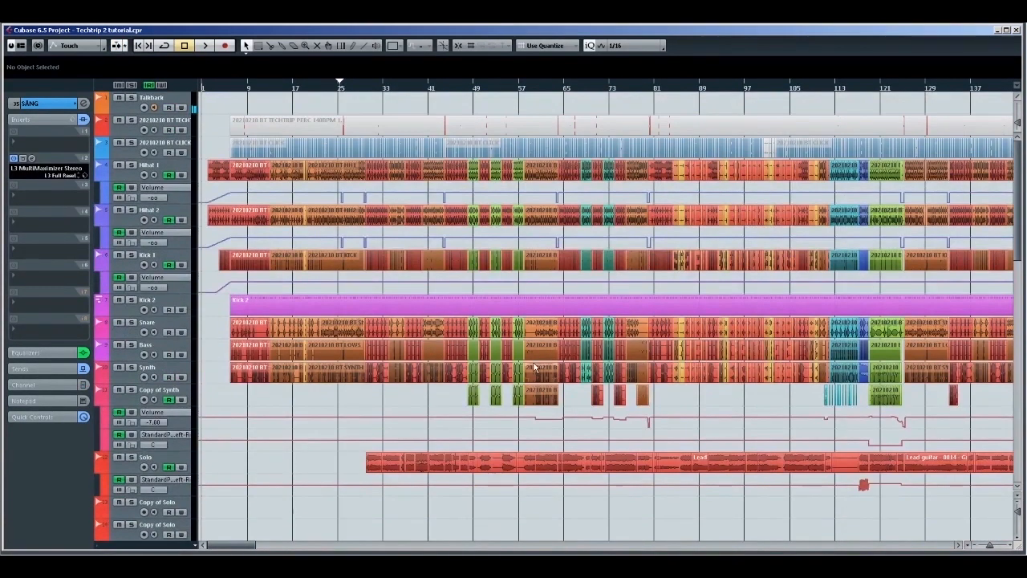